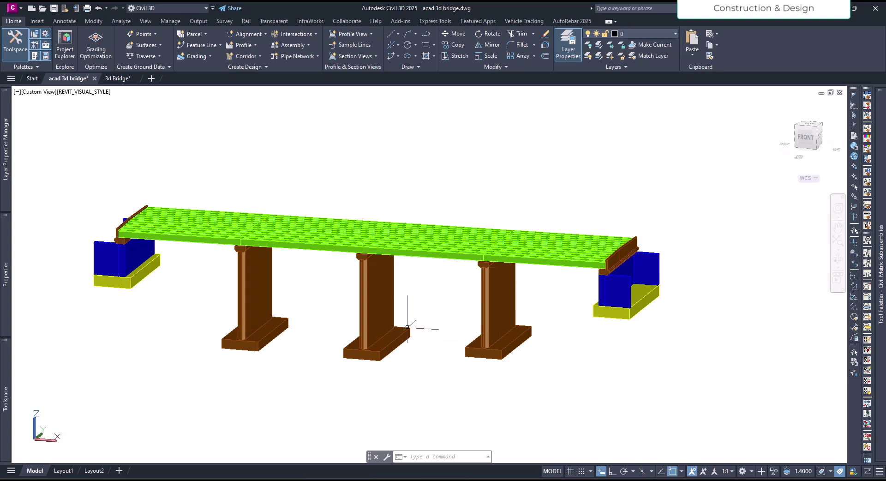
Step: Examine the 3D bridge model in the acad 3d bridge drawing, including its deck, piers and abutments
{"action": "middle_click_drag", "start_coordinate": [420, 312], "coordinate": [441, 303]}
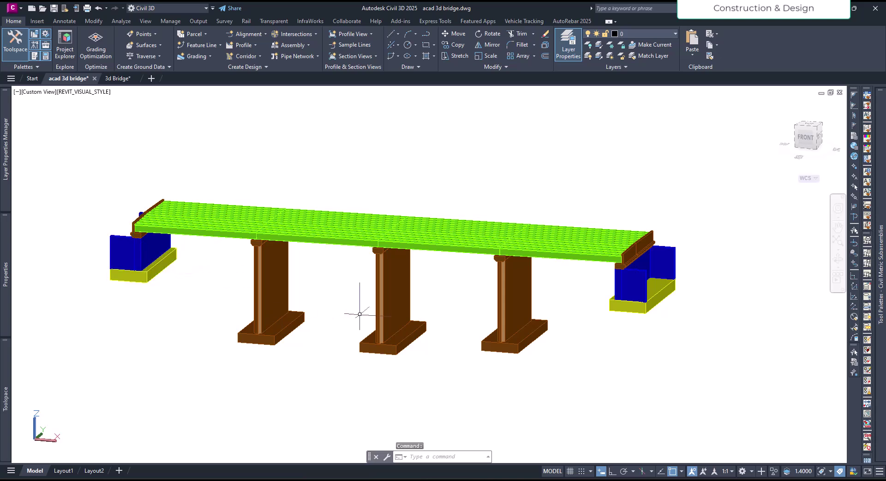
{"action": "left_click", "coordinate": [118, 80]}
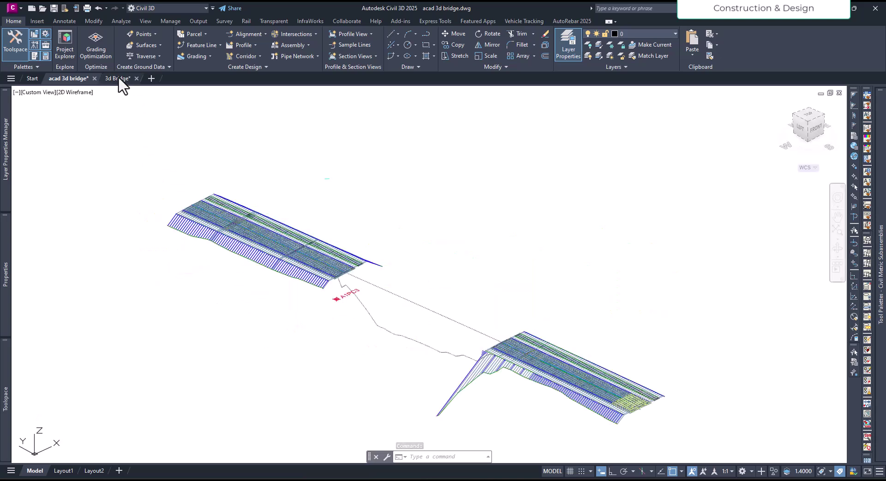
{"action": "left_click", "coordinate": [68, 78]}
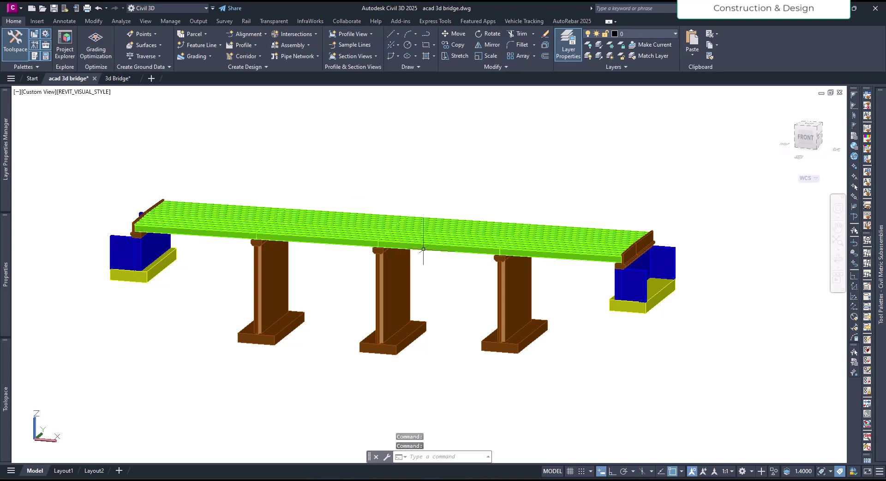
{"action": "scroll", "coordinate": [653, 264], "scroll_direction": "up", "scroll_amount": 1}
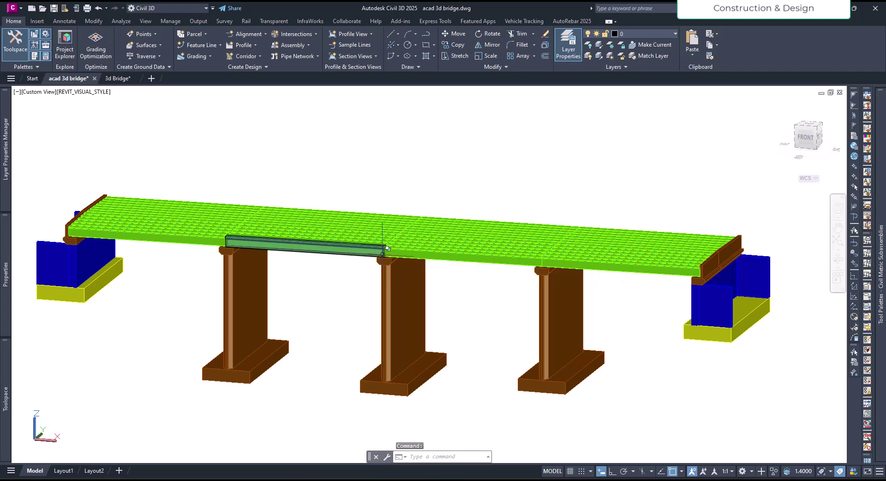
{"action": "scroll", "coordinate": [395, 261], "scroll_direction": "up", "scroll_amount": 5}
{"action": "scroll", "coordinate": [399, 260], "scroll_direction": "down", "scroll_amount": 8}
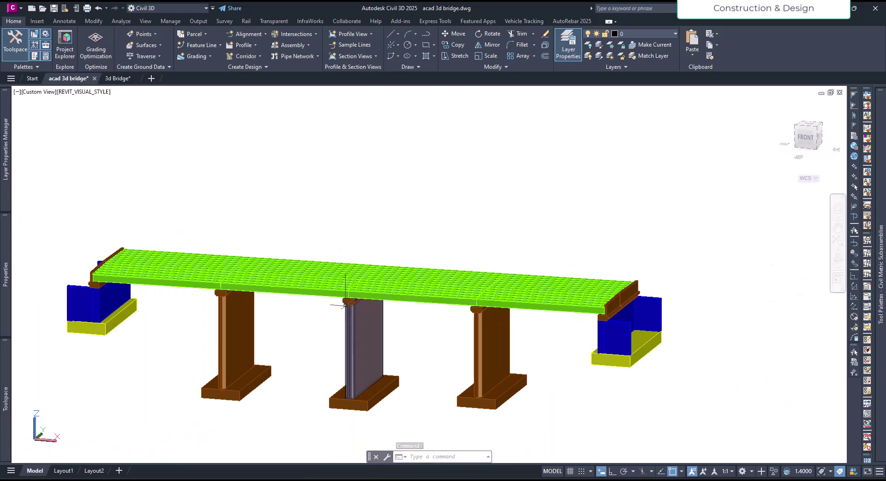
{"action": "scroll", "coordinate": [346, 297], "scroll_direction": "up", "scroll_amount": 5}
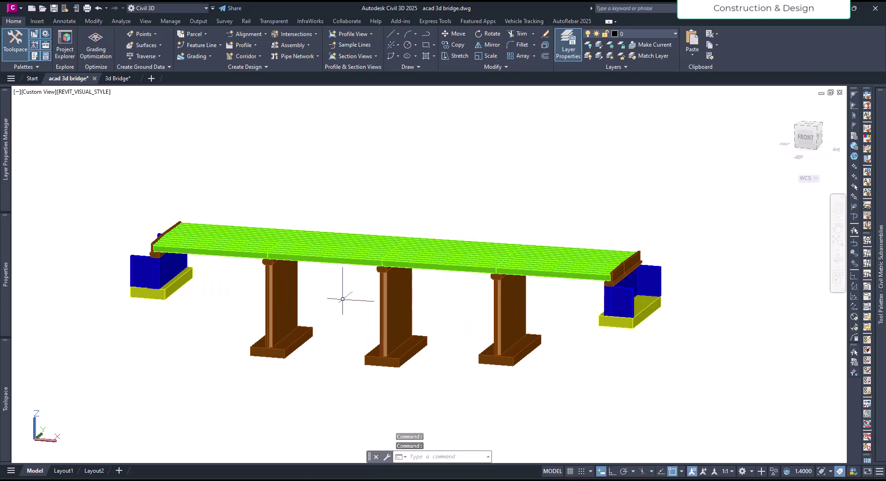
{"action": "middle_click_drag", "start_coordinate": [472, 310], "coordinate": [478, 314]}
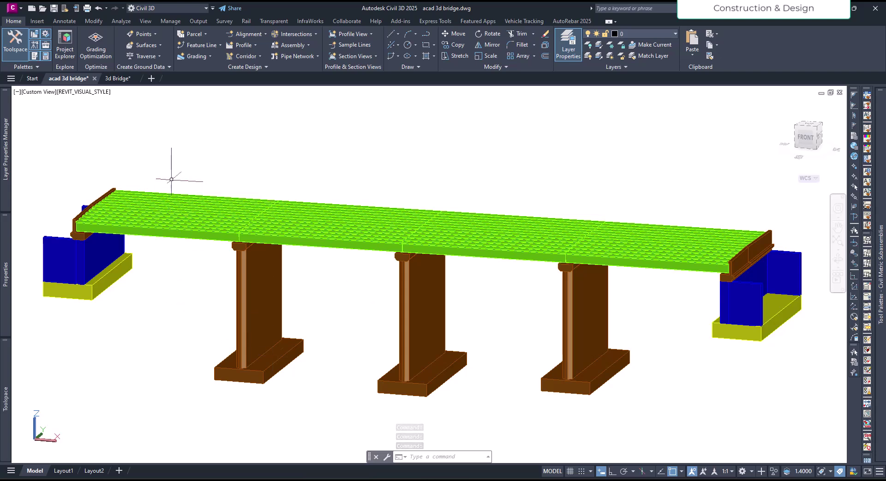
Step: Compare the gap between the road corridors and the A1PC3 point in 3d Bridge with the abutment footing's corner in the bridge model
{"action": "left_click", "coordinate": [117, 78]}
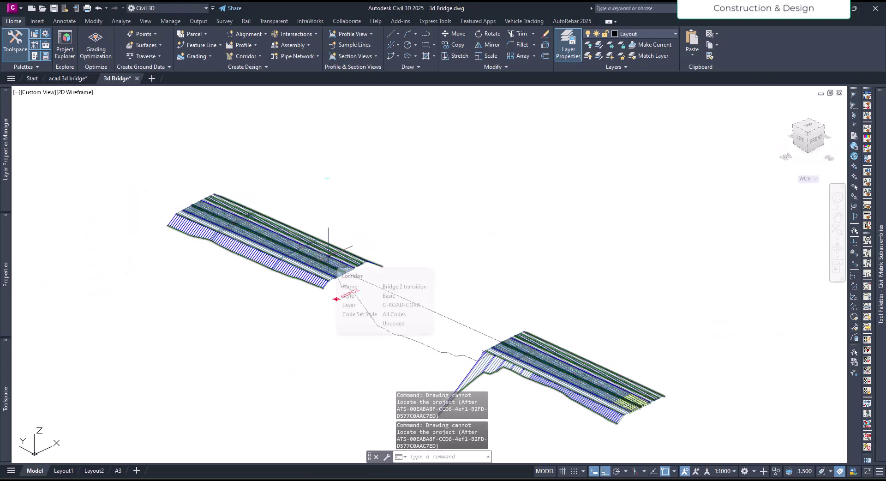
{"action": "scroll", "coordinate": [456, 325], "scroll_direction": "up", "scroll_amount": 5}
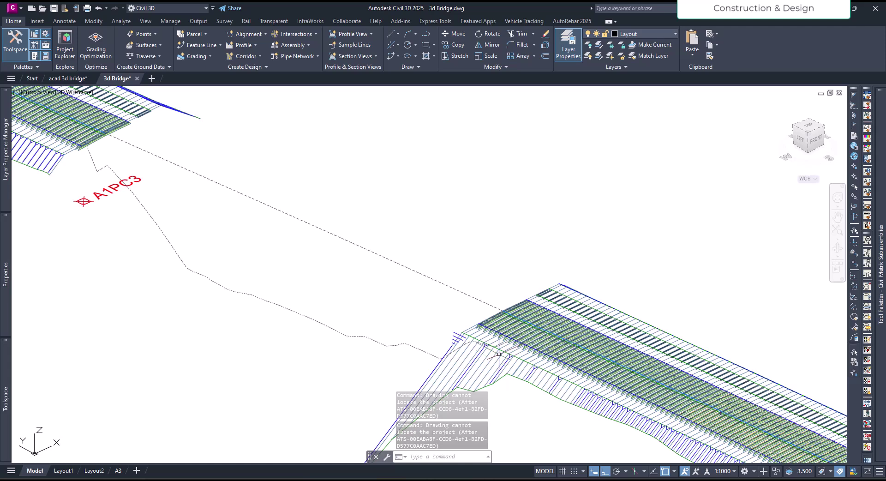
{"action": "scroll", "coordinate": [429, 351], "scroll_direction": "down", "scroll_amount": 5}
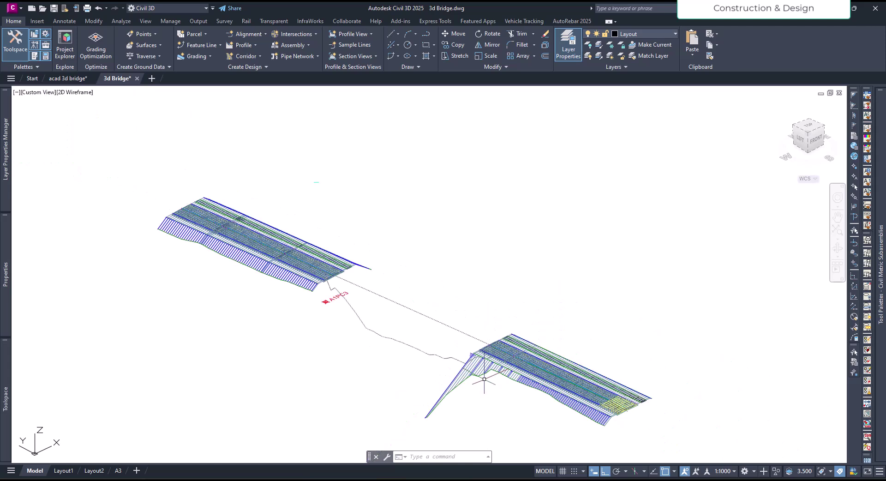
{"action": "scroll", "coordinate": [430, 354], "scroll_direction": "up", "scroll_amount": 2}
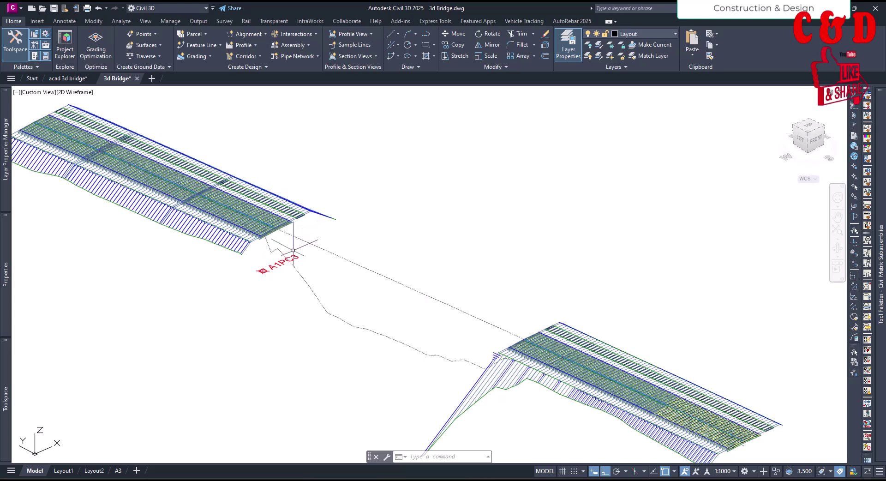
{"action": "scroll", "coordinate": [270, 275], "scroll_direction": "up", "scroll_amount": 5}
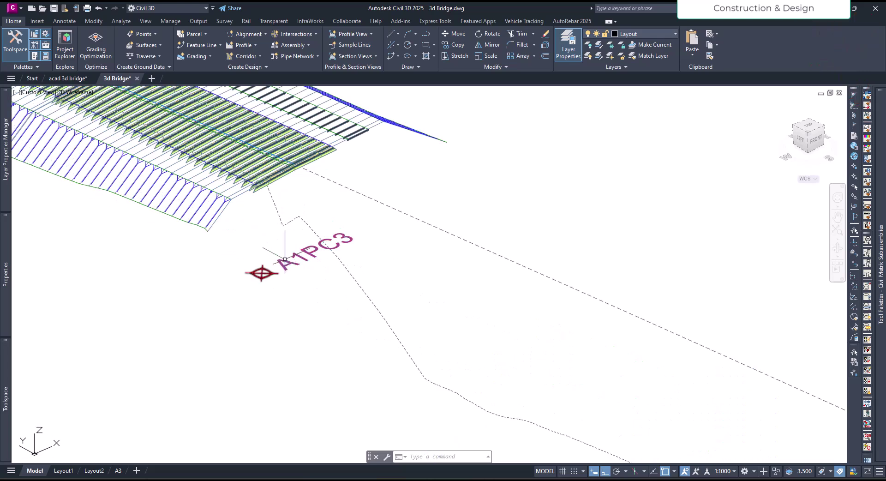
{"action": "scroll", "coordinate": [282, 320], "scroll_direction": "down", "scroll_amount": 3}
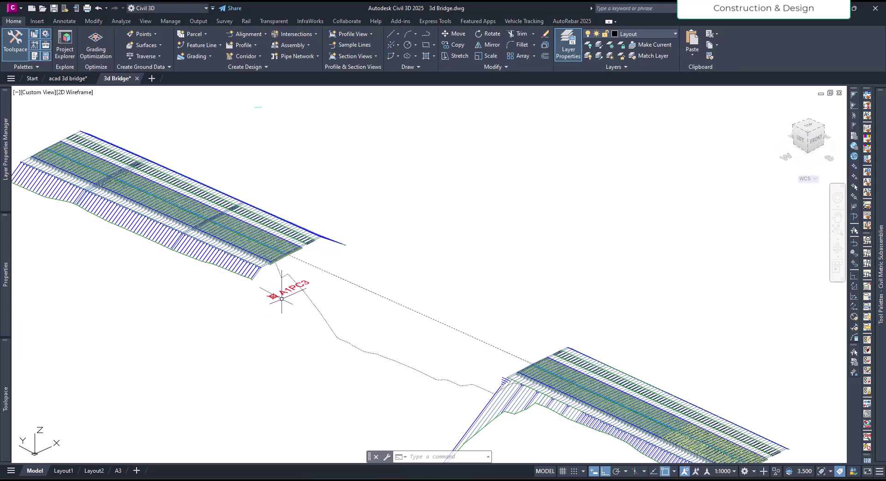
{"action": "left_click", "coordinate": [66, 79]}
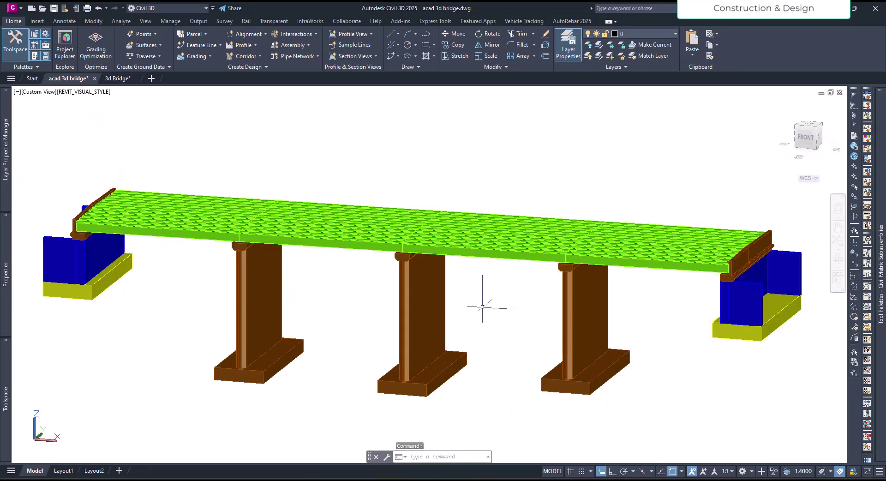
{"action": "scroll", "coordinate": [241, 338], "scroll_direction": "up", "scroll_amount": 5}
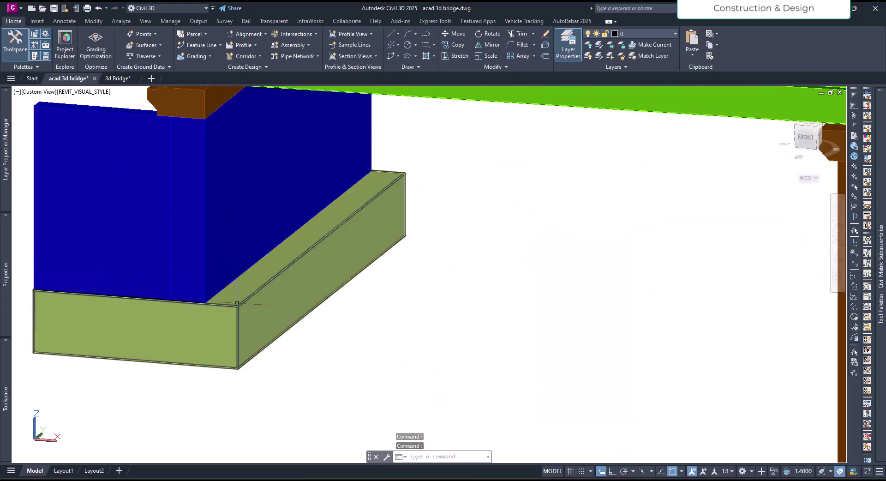
{"action": "middle_click_drag", "start_coordinate": [237, 303], "coordinate": [261, 303]}
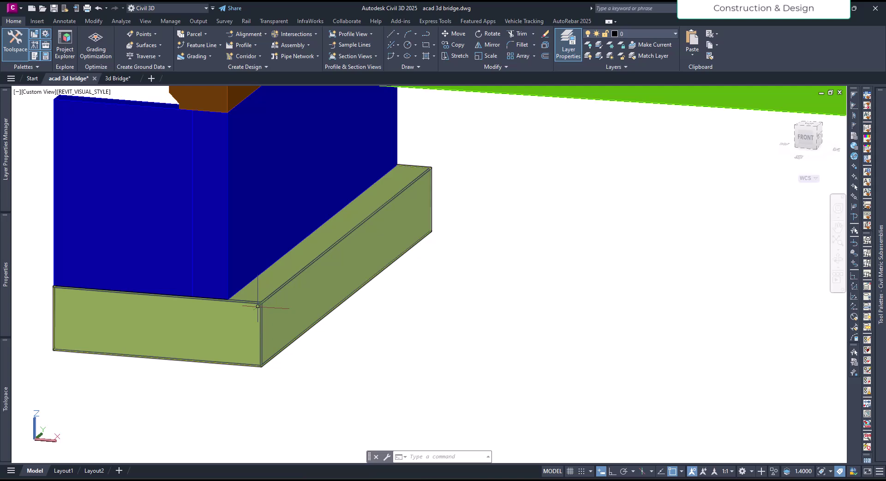
{"action": "left_click", "coordinate": [118, 79]}
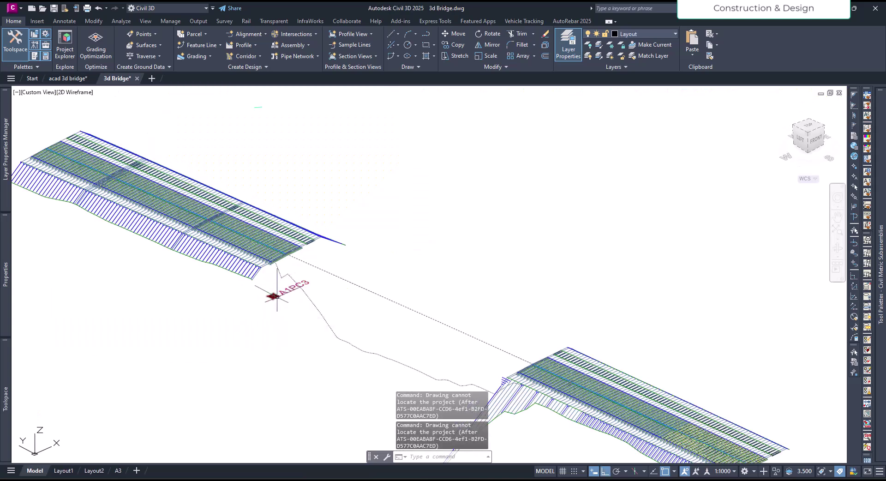
{"action": "scroll", "coordinate": [277, 295], "scroll_direction": "down", "scroll_amount": 4}
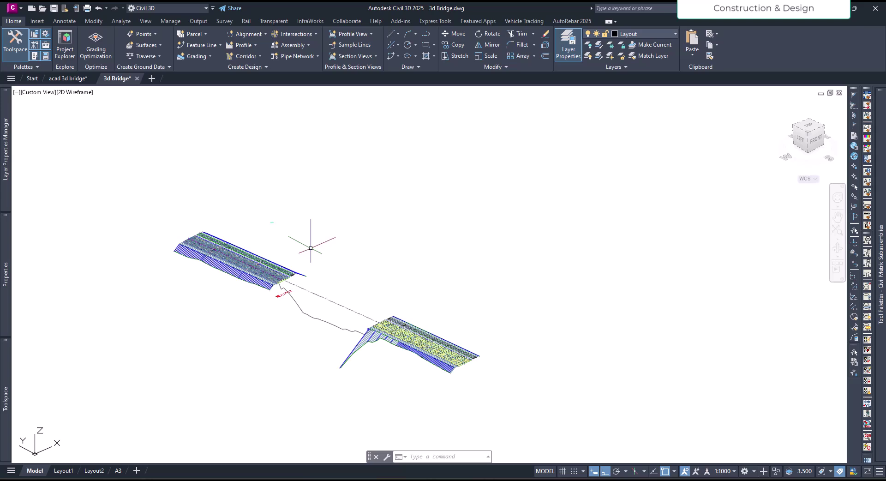
Step: Copy the whole bridge model in the acad 3d bridge drawing to the clipboard
{"action": "left_click", "coordinate": [70, 79]}
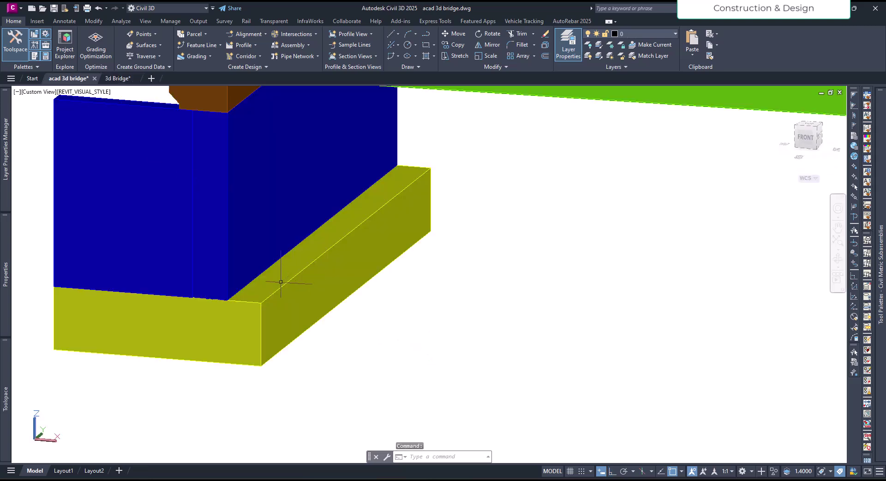
{"action": "scroll", "coordinate": [281, 282], "scroll_direction": "down", "scroll_amount": 5}
{"action": "left_click", "coordinate": [200, 245]}
{"action": "left_click", "coordinate": [556, 394]}
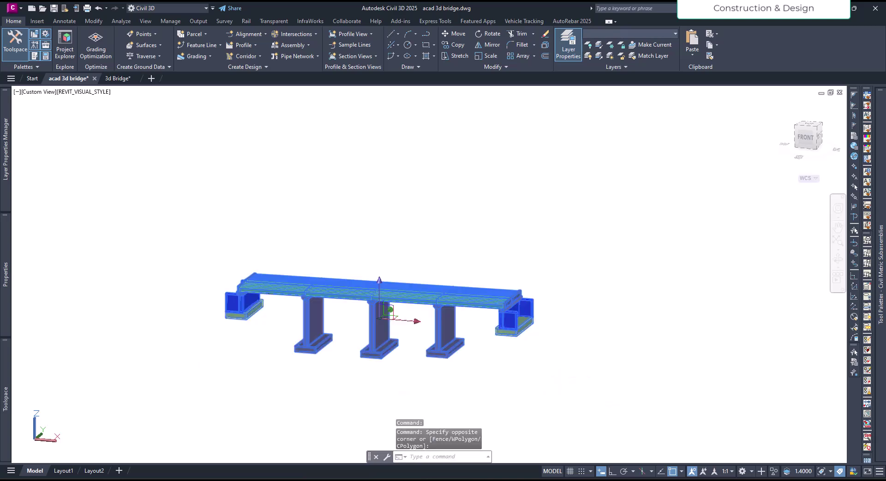
{"action": "key", "text": "ctrl+c"}
Step: Paste the copied bridge model into the 3d Bridge drawing, in the empty area away from the road corridors
{"action": "left_click", "coordinate": [120, 81]}
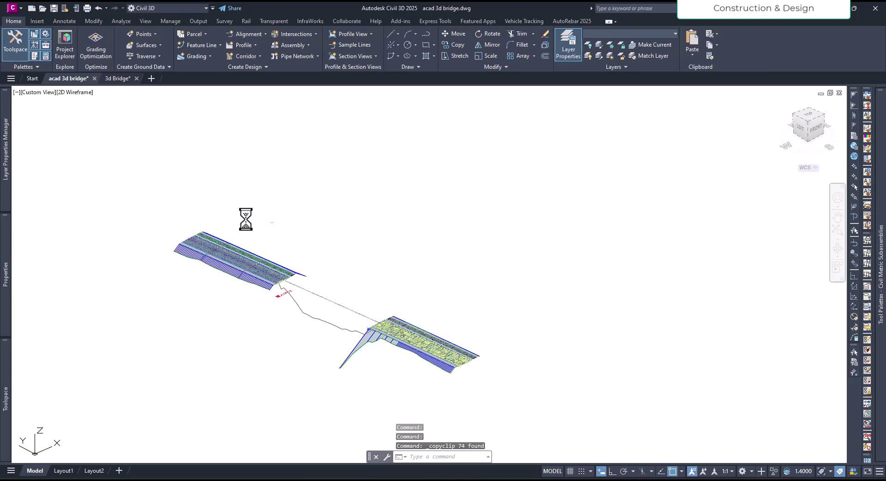
{"action": "scroll", "coordinate": [277, 259], "scroll_direction": "down", "scroll_amount": 3}
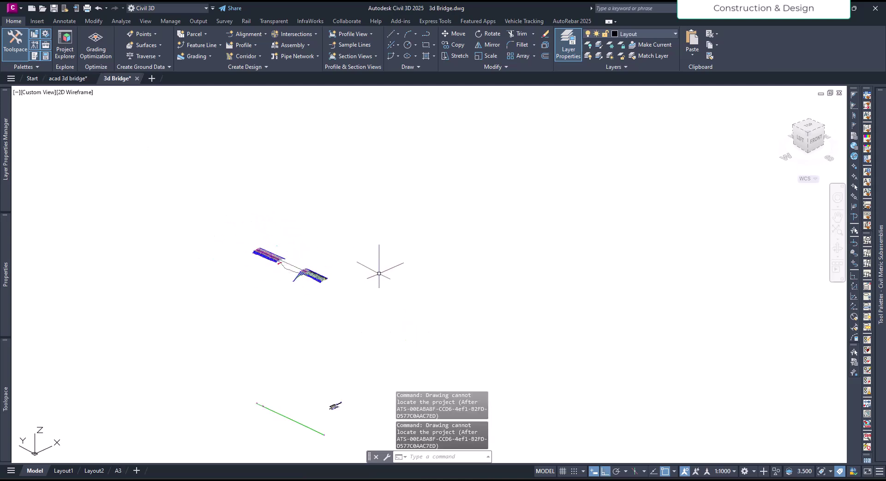
{"action": "key", "text": "ctrl+v"}
{"action": "scroll", "coordinate": [371, 238], "scroll_direction": "down", "scroll_amount": 4}
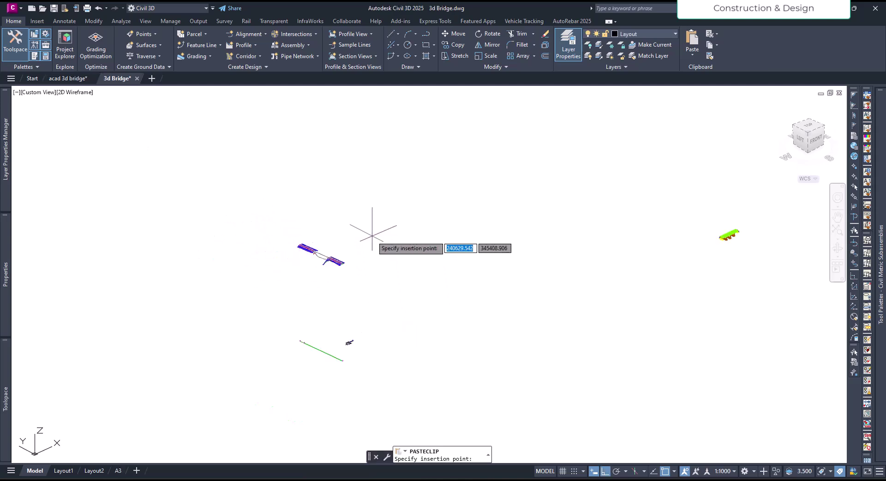
{"action": "left_click", "coordinate": [170, 239]}
{"action": "scroll", "coordinate": [390, 238], "scroll_direction": "up", "scroll_amount": 5}
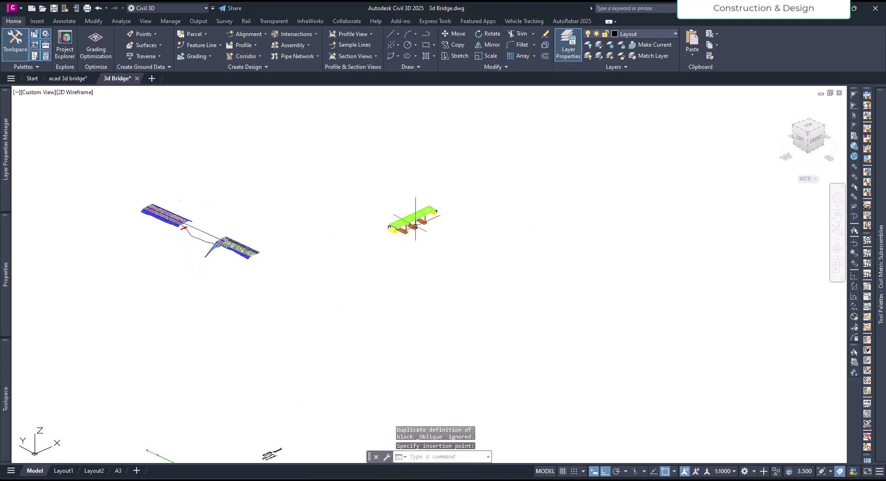
{"action": "scroll", "coordinate": [406, 236], "scroll_direction": "up", "scroll_amount": 3}
{"action": "scroll", "coordinate": [481, 290], "scroll_direction": "down", "scroll_amount": 5}
{"action": "scroll", "coordinate": [482, 279], "scroll_direction": "up", "scroll_amount": 3}
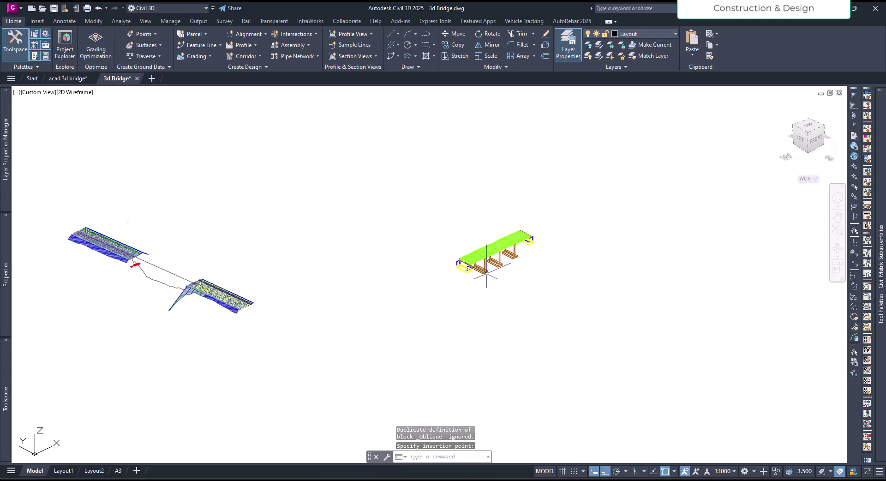
{"action": "scroll", "coordinate": [488, 284], "scroll_direction": "down", "scroll_amount": 4}
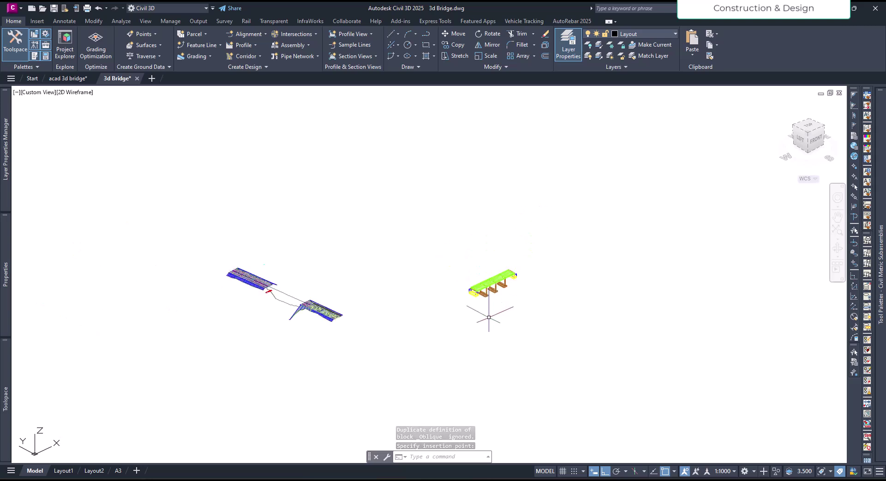
Step: Set the 3d Bridge drawing to the top view, showing the gap between the two corridors near A1PC3
{"action": "left_click", "coordinate": [809, 129]}
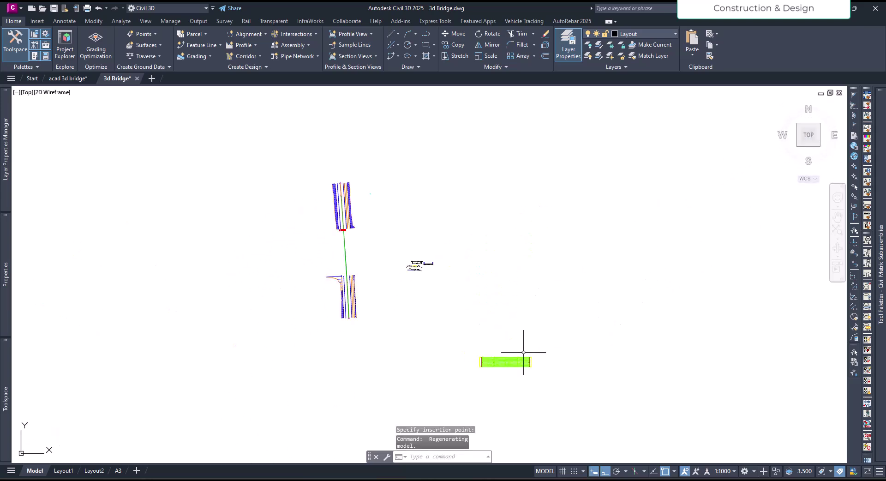
{"action": "scroll", "coordinate": [511, 358], "scroll_direction": "up", "scroll_amount": 5}
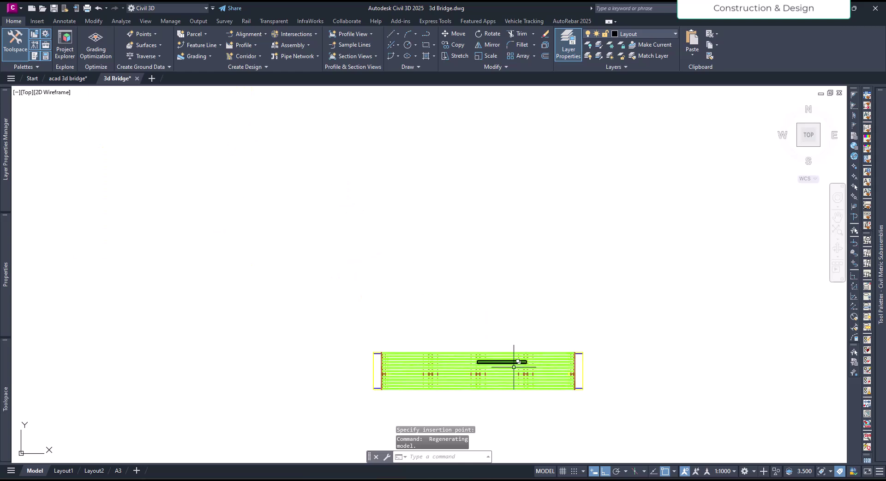
{"action": "scroll", "coordinate": [551, 400], "scroll_direction": "down", "scroll_amount": 4}
{"action": "scroll", "coordinate": [298, 228], "scroll_direction": "up", "scroll_amount": 6}
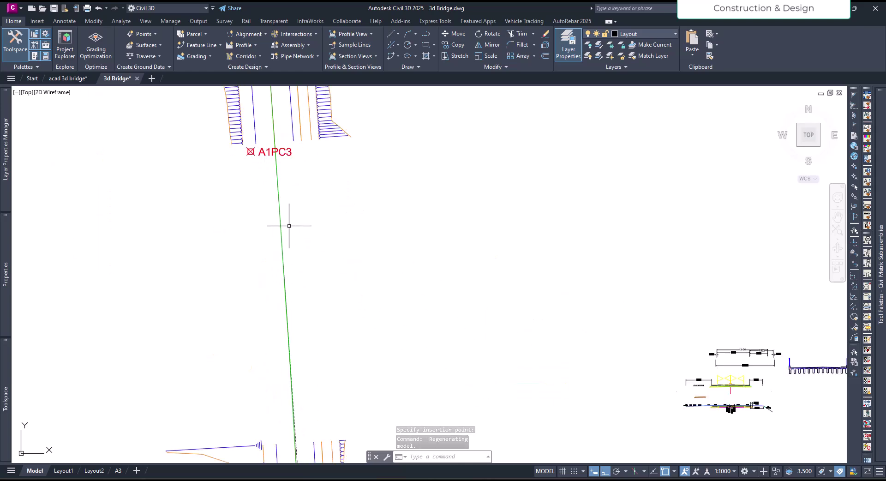
Step: Draw a straight polyline about 80 units long along the alignment, spanning the gap between the two road corridors
{"action": "type", "text": "pl"}
{"action": "key", "text": "Return"}
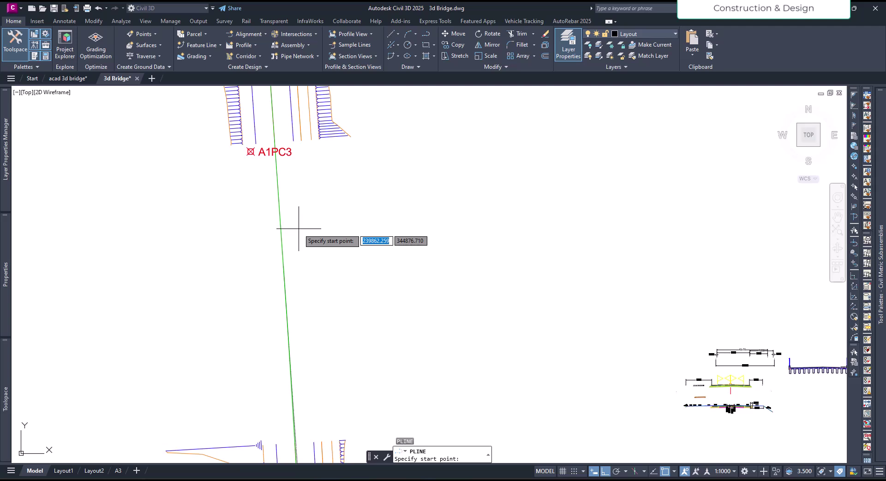
{"action": "left_click", "coordinate": [274, 127]}
{"action": "middle_click_drag", "start_coordinate": [300, 357], "coordinate": [291, 269]}
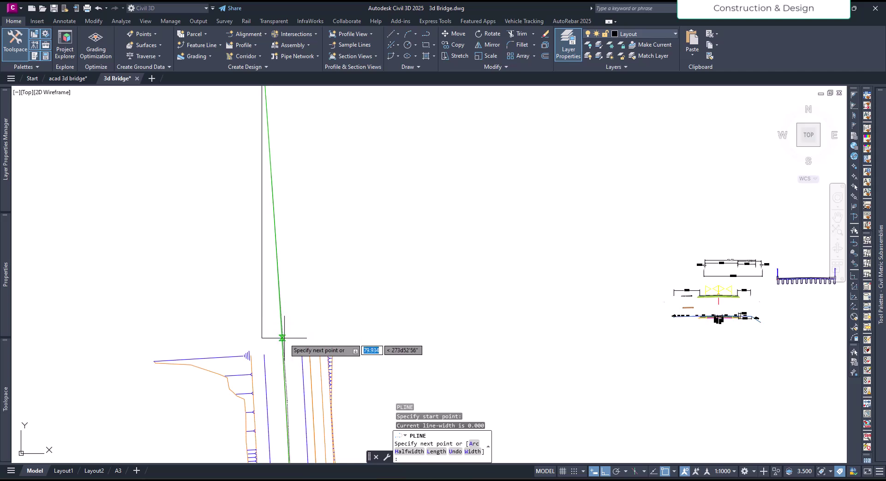
{"action": "left_click", "coordinate": [282, 337]}
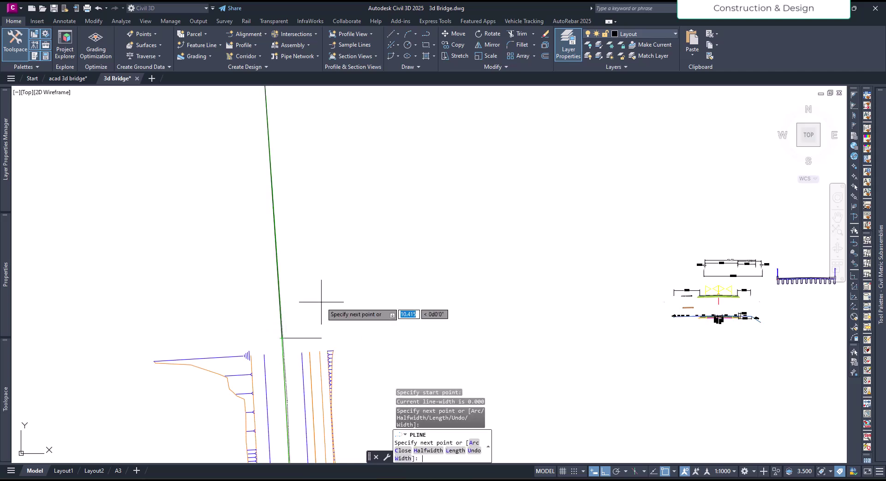
{"action": "key", "text": "Return"}
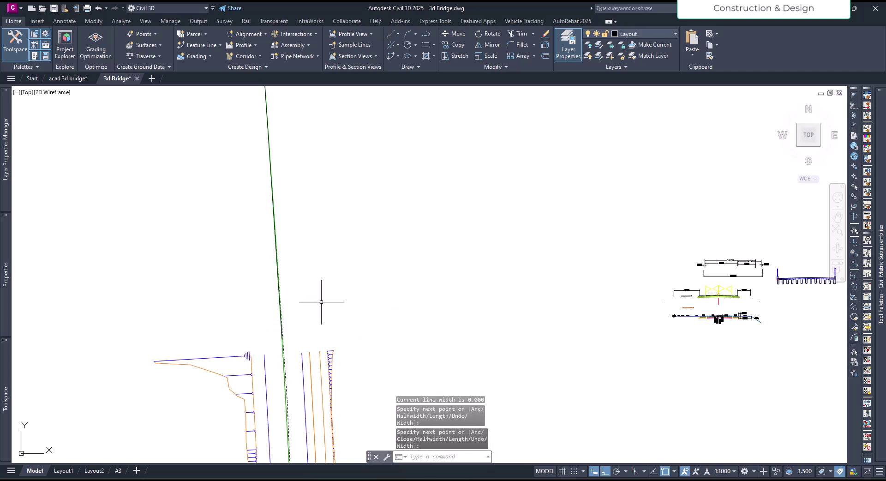
Step: Move the reference polyline, with Ortho off, from the corridor gap to the empty area just above the pasted bridge model
{"action": "left_click", "coordinate": [280, 283]}
{"action": "left_click", "coordinate": [322, 321]}
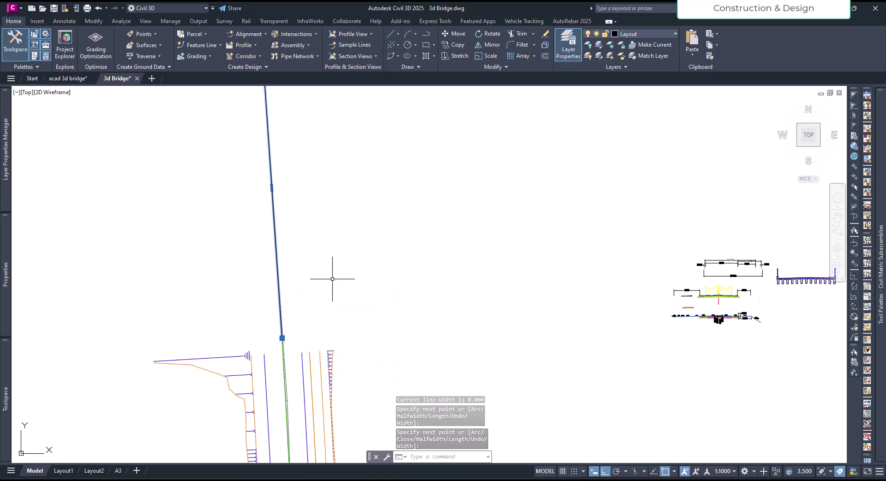
{"action": "type", "text": "m"}
{"action": "key", "text": "Return"}
{"action": "left_click", "coordinate": [333, 261]}
{"action": "scroll", "coordinate": [336, 192], "scroll_direction": "down", "scroll_amount": 5}
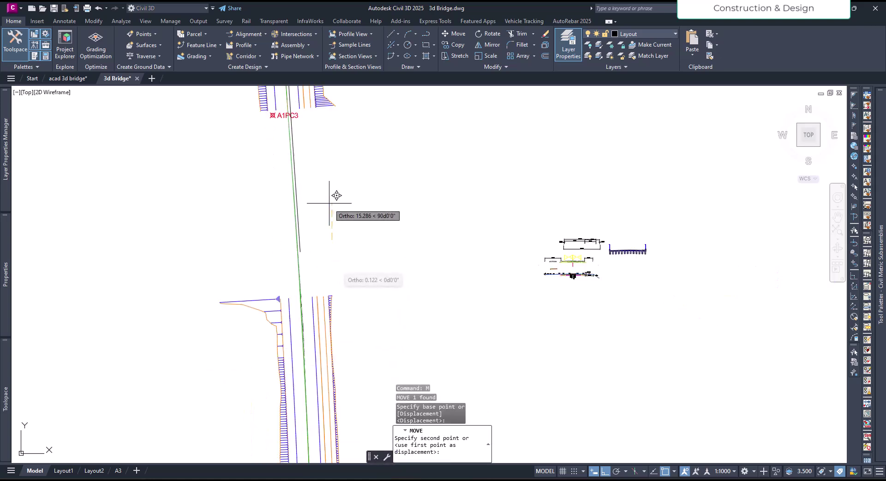
{"action": "scroll", "coordinate": [454, 229], "scroll_direction": "down", "scroll_amount": 2}
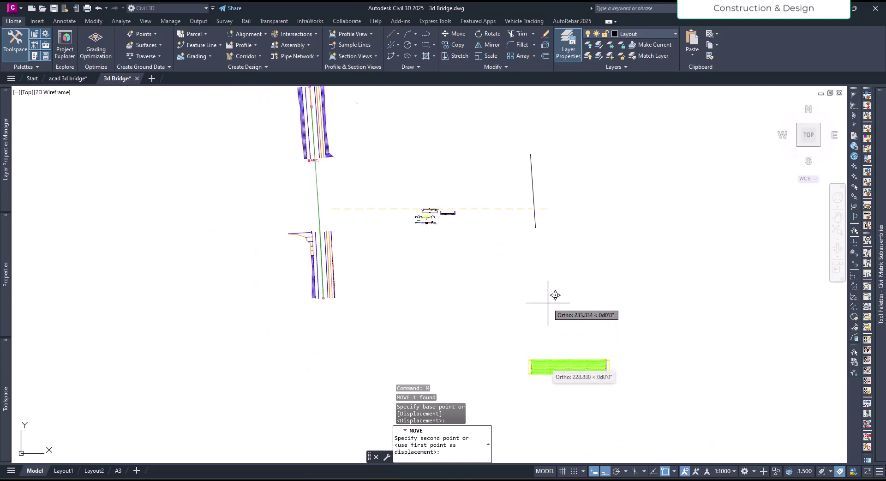
{"action": "key", "text": "F8"}
{"action": "middle_click_drag", "start_coordinate": [567, 316], "coordinate": [528, 271]}
{"action": "scroll", "coordinate": [501, 279], "scroll_direction": "up", "scroll_amount": 4}
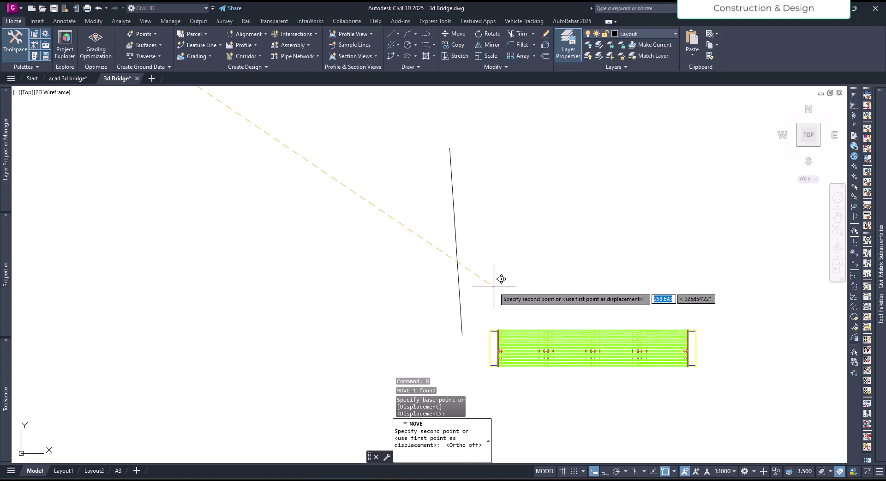
{"action": "left_click", "coordinate": [505, 240]}
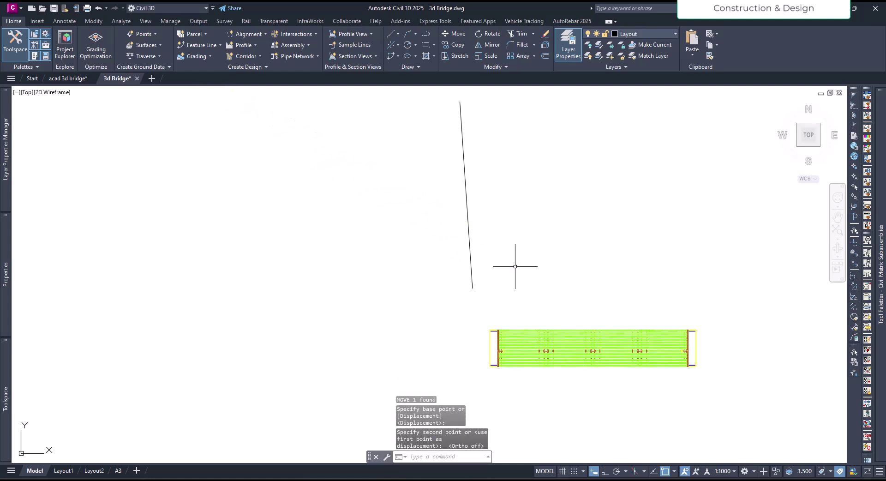
Step: Rotate the whole bridge model about 271° around a point near its left abutment, so it runs nearly north-south
{"action": "scroll", "coordinate": [491, 369], "scroll_direction": "up", "scroll_amount": 6}
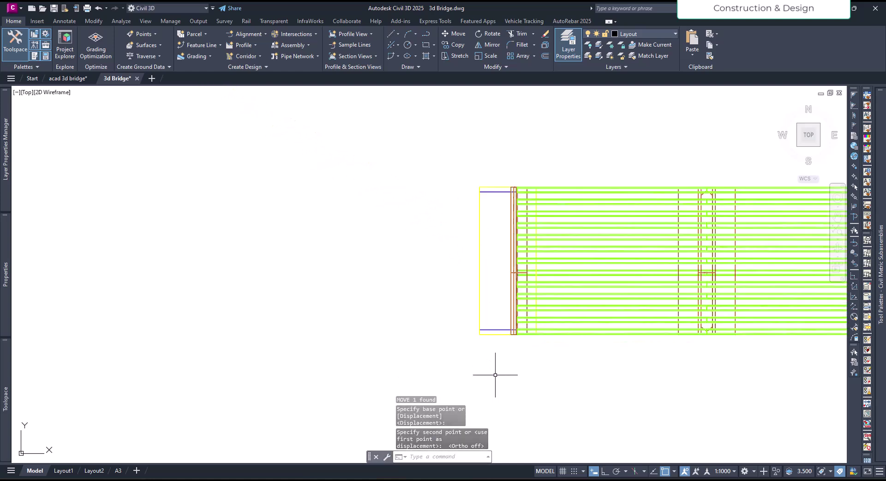
{"action": "middle_click_drag", "start_coordinate": [494, 370], "coordinate": [418, 366]}
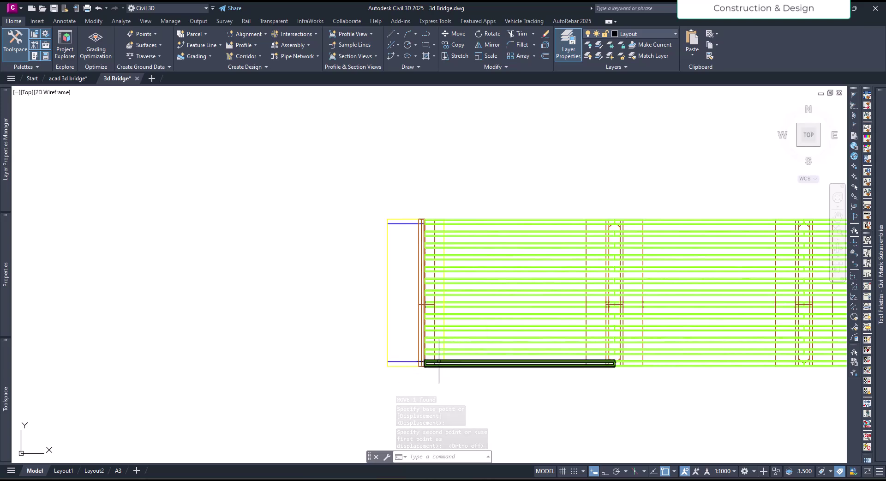
{"action": "scroll", "coordinate": [444, 339], "scroll_direction": "down", "scroll_amount": 6}
{"action": "mouse_move", "coordinate": [448, 198]}
{"action": "middle_mouse_down"}
{"action": "mouse_move", "coordinate": [470, 273]}
{"action": "mouse_move", "coordinate": [450, 221]}
{"action": "middle_mouse_up"}
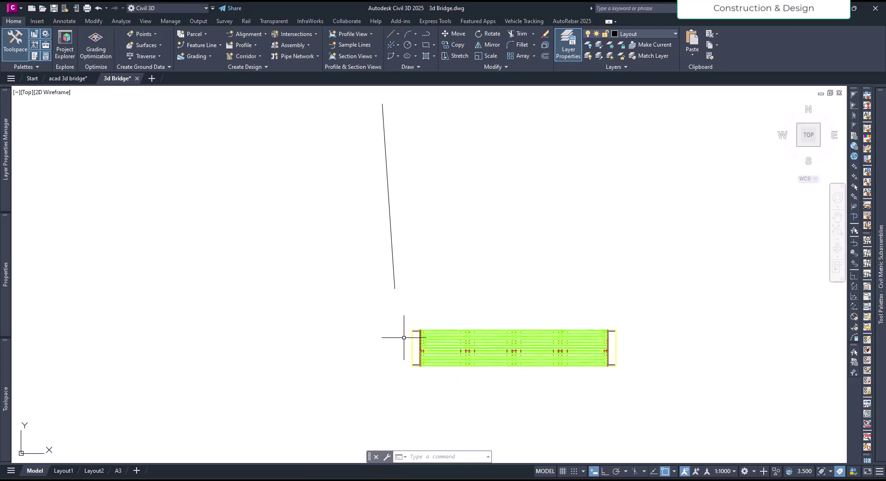
{"action": "left_click", "coordinate": [393, 316]}
{"action": "left_click", "coordinate": [663, 388]}
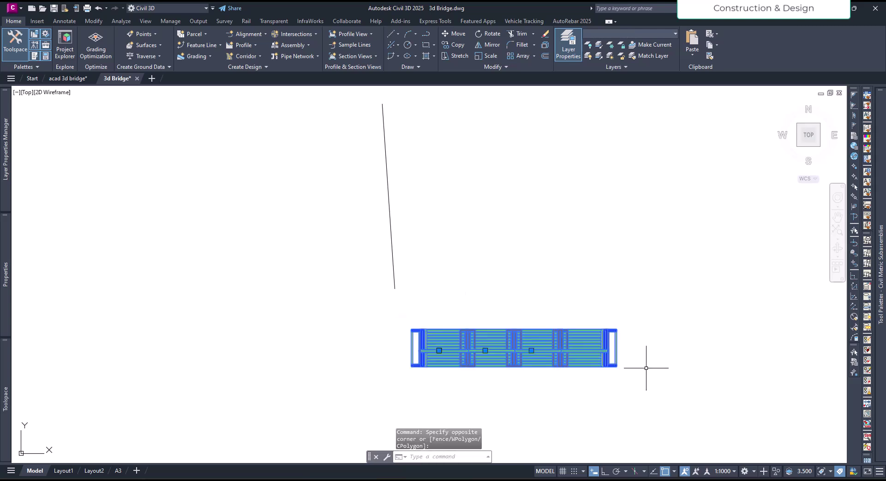
{"action": "type", "text": "ro"}
{"action": "key", "text": "Return"}
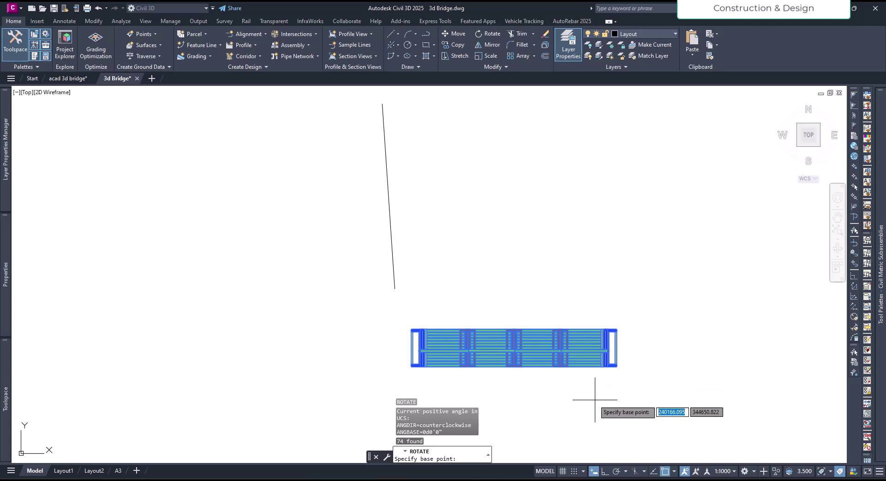
{"action": "left_click", "coordinate": [426, 349]}
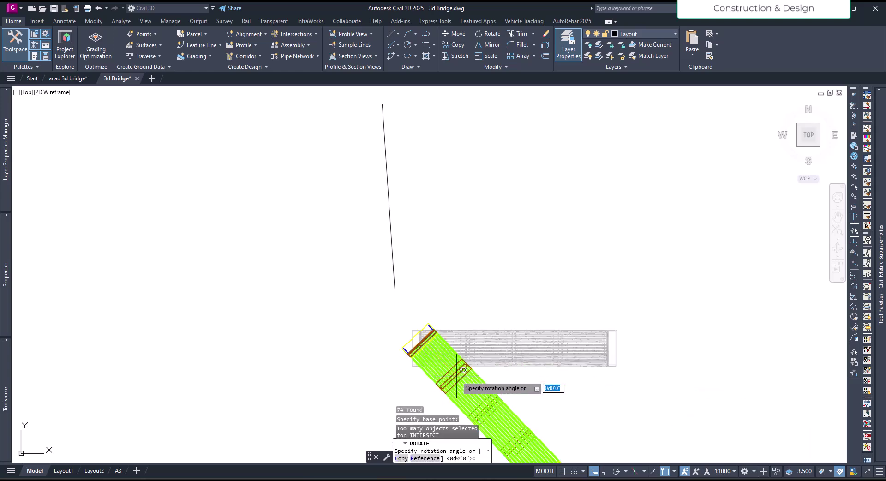
{"action": "left_click", "coordinate": [425, 396]}
Step: Move the rotated bridge model by a point on its upper-left girder edge to a point near the reference polyline's upper end
{"action": "middle_click_drag", "start_coordinate": [482, 393], "coordinate": [479, 274]}
{"action": "left_click", "coordinate": [403, 203]}
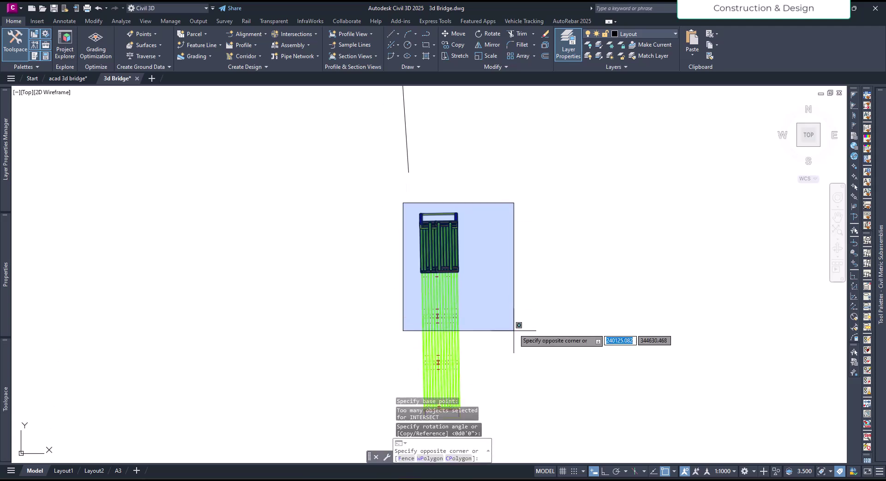
{"action": "middle_click_drag", "start_coordinate": [519, 326], "coordinate": [518, 301]}
{"action": "left_click", "coordinate": [502, 381]}
{"action": "type", "text": "m"}
{"action": "key", "text": "Return"}
{"action": "scroll", "coordinate": [393, 366], "scroll_direction": "up", "scroll_amount": 5}
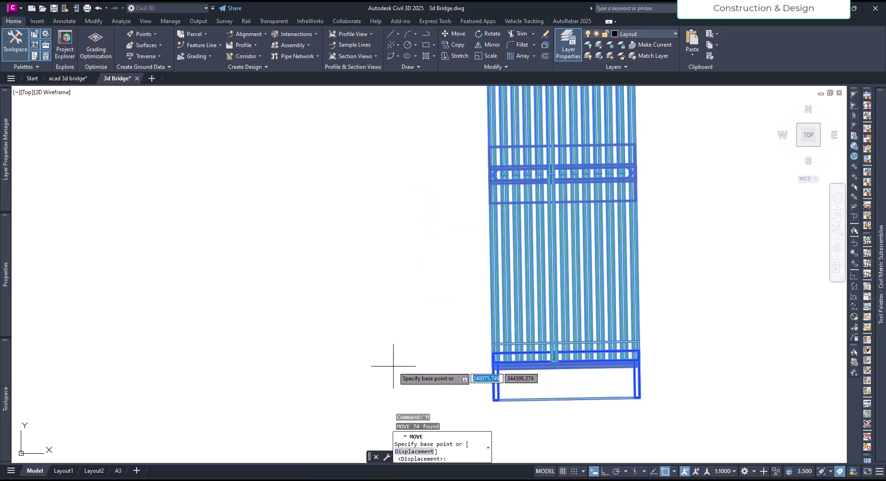
{"action": "scroll", "coordinate": [434, 397], "scroll_direction": "down", "scroll_amount": 5}
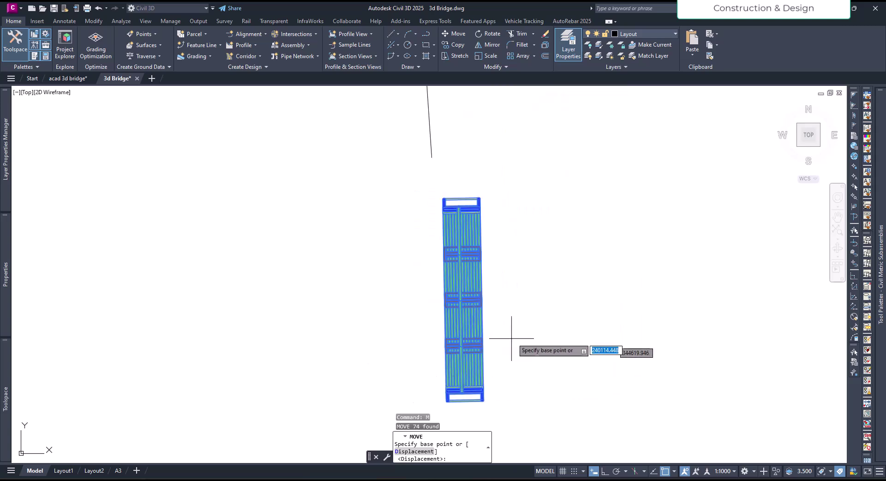
{"action": "scroll", "coordinate": [524, 354], "scroll_direction": "down", "scroll_amount": 2}
{"action": "scroll", "coordinate": [504, 365], "scroll_direction": "up", "scroll_amount": 9}
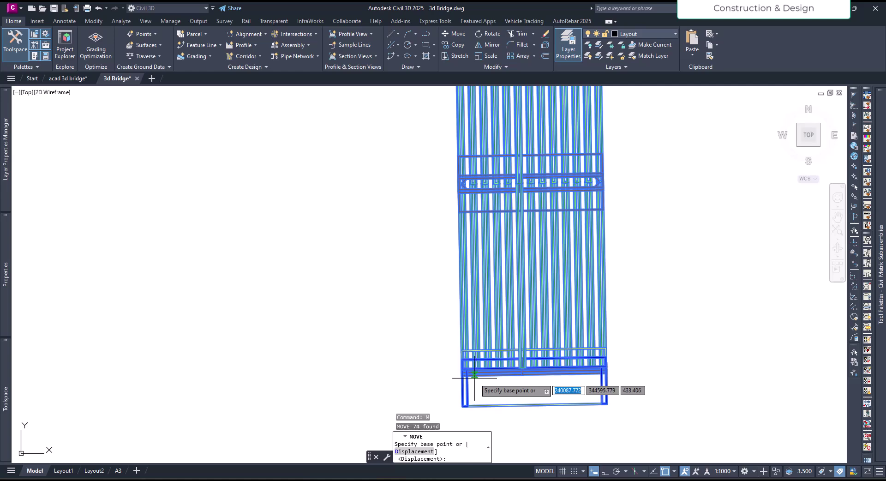
{"action": "middle_click_drag", "start_coordinate": [480, 290], "coordinate": [478, 361]}
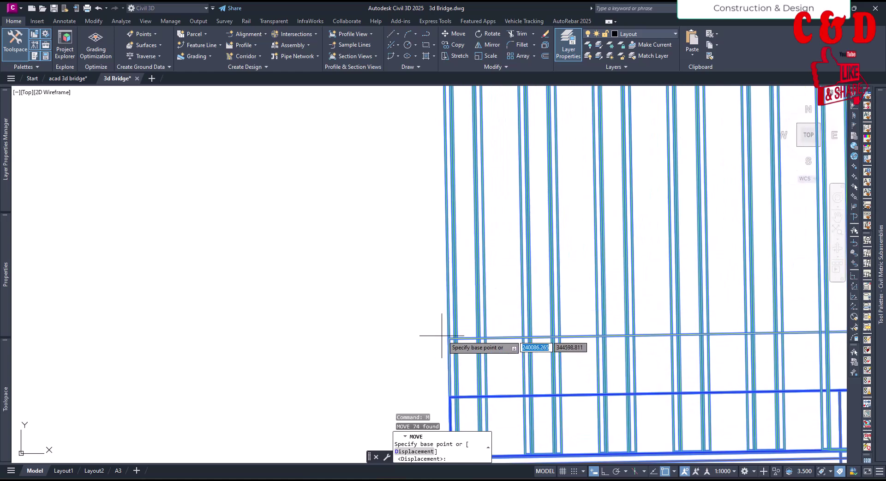
{"action": "scroll", "coordinate": [451, 357], "scroll_direction": "down", "scroll_amount": 8}
{"action": "middle_click_drag", "start_coordinate": [477, 376], "coordinate": [480, 317]}
{"action": "scroll", "coordinate": [481, 317], "scroll_direction": "up", "scroll_amount": 7}
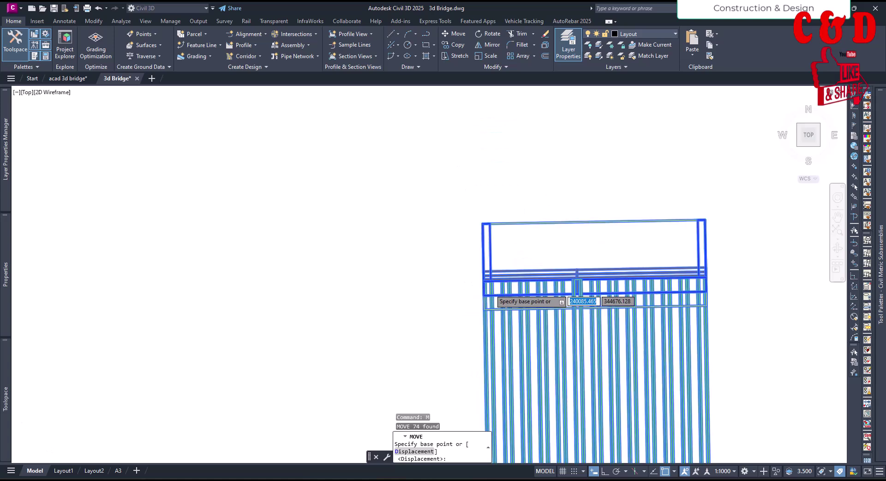
{"action": "scroll", "coordinate": [466, 348], "scroll_direction": "up", "scroll_amount": 5}
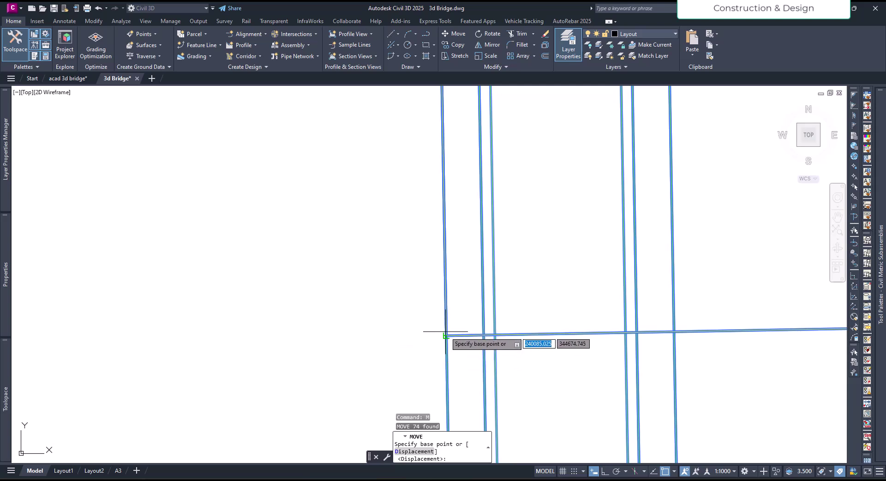
{"action": "left_click", "coordinate": [447, 326]}
{"action": "scroll", "coordinate": [450, 326], "scroll_direction": "down", "scroll_amount": 3}
{"action": "middle_click_drag", "start_coordinate": [480, 361], "coordinate": [535, 326]}
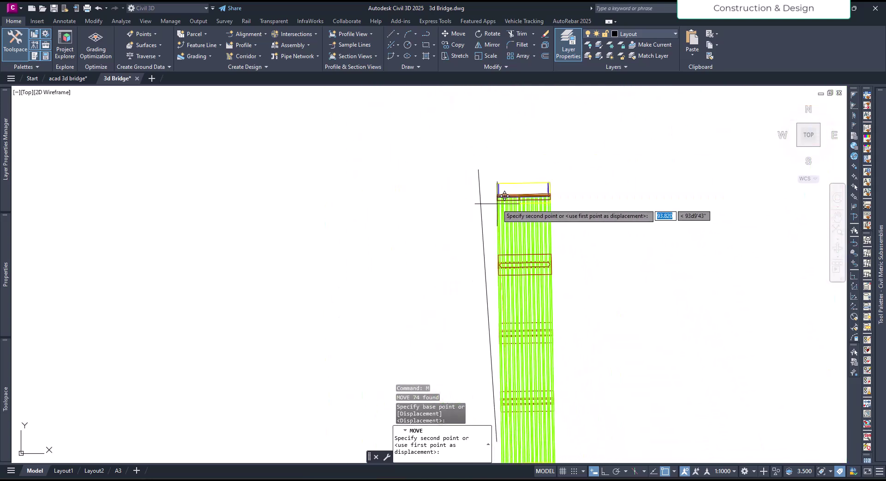
{"action": "left_click", "coordinate": [480, 178]}
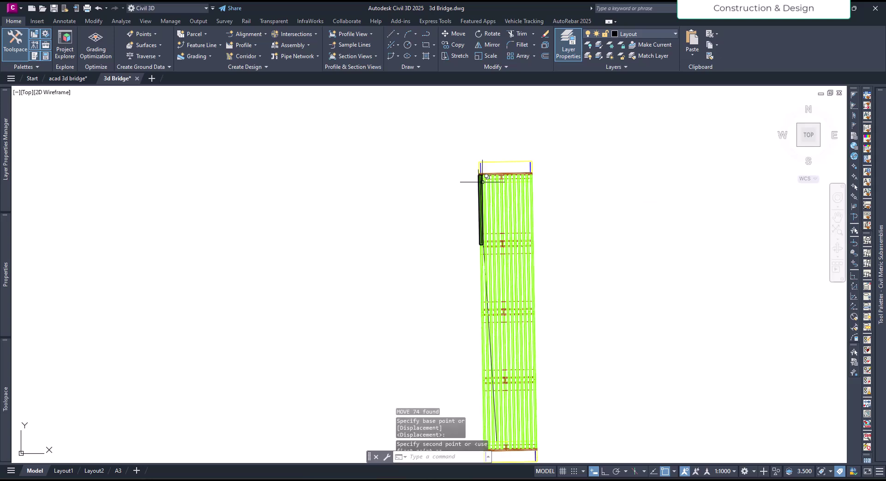
Step: Draw a short straight polyline along the bridge's left outer girder edge, beside the reference polyline
{"action": "scroll", "coordinate": [520, 219], "scroll_direction": "down", "scroll_amount": 2}
{"action": "scroll", "coordinate": [486, 353], "scroll_direction": "up", "scroll_amount": 5}
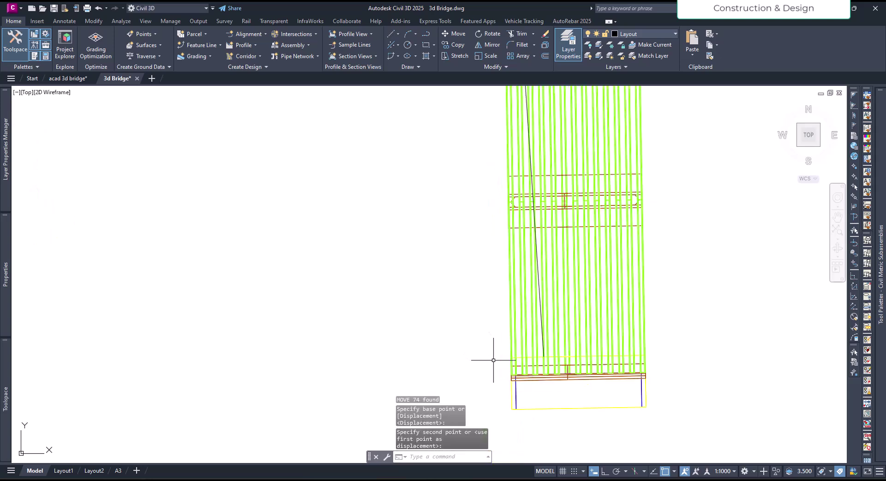
{"action": "scroll", "coordinate": [531, 305], "scroll_direction": "up", "scroll_amount": 3}
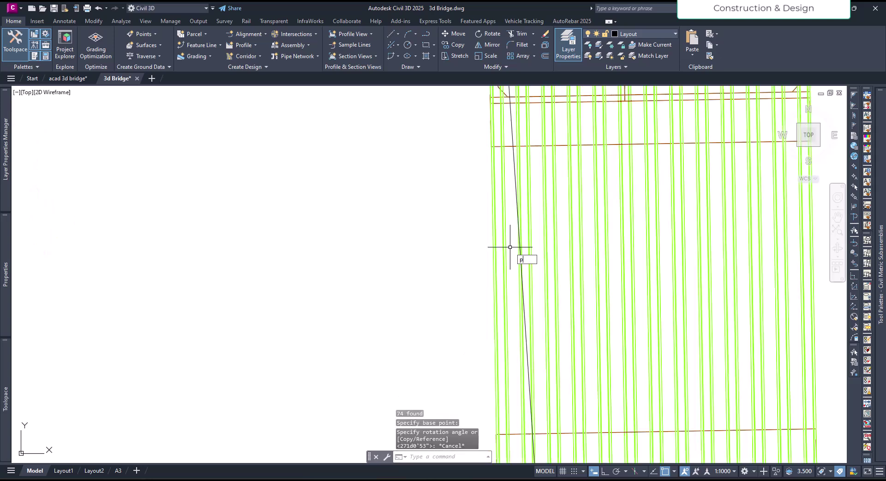
{"action": "type", "text": "pl"}
{"action": "key", "text": "Return"}
{"action": "scroll", "coordinate": [488, 173], "scroll_direction": "up", "scroll_amount": 2}
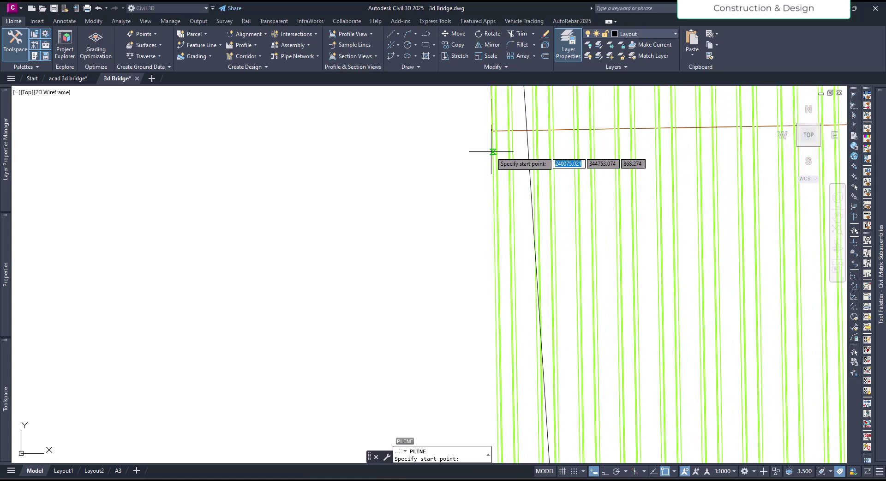
{"action": "left_click", "coordinate": [493, 151]}
{"action": "left_click", "coordinate": [495, 285]}
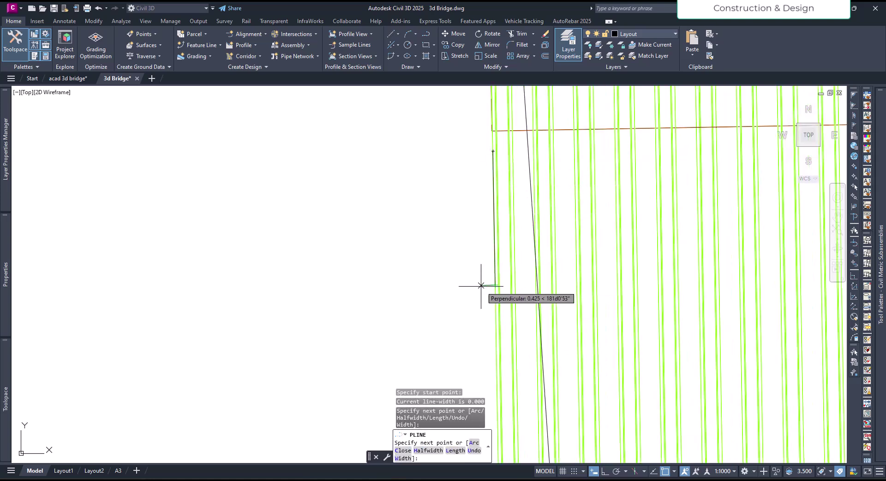
{"action": "key", "text": "Escape"}
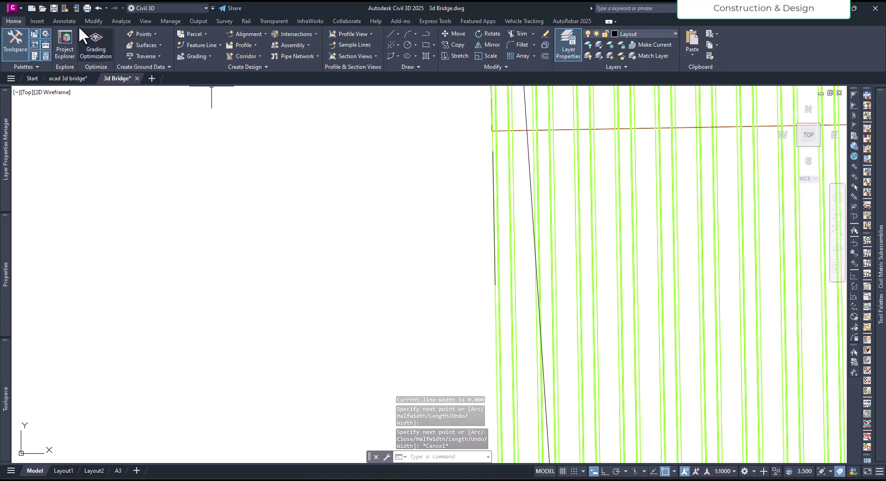
Step: Add an angular dimension between the short edge polyline and the slanted reference polyline
{"action": "left_click", "coordinate": [65, 22]}
{"action": "left_click", "coordinate": [252, 56]}
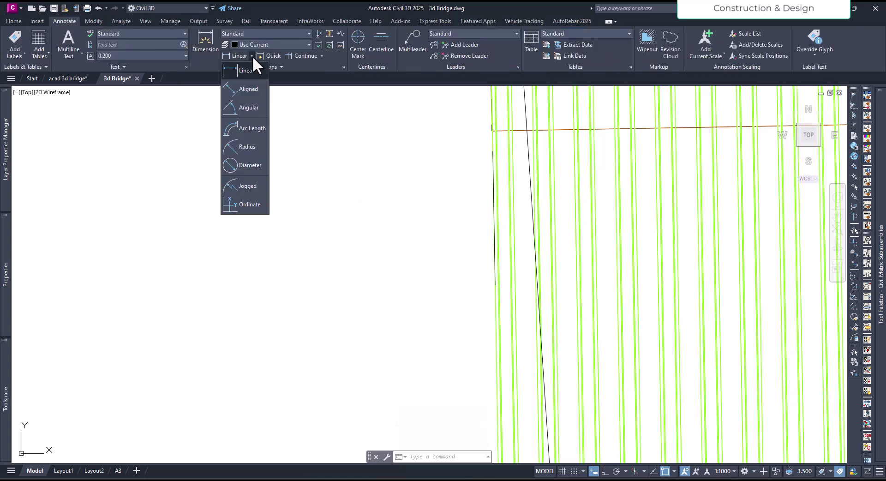
{"action": "left_click", "coordinate": [244, 107]}
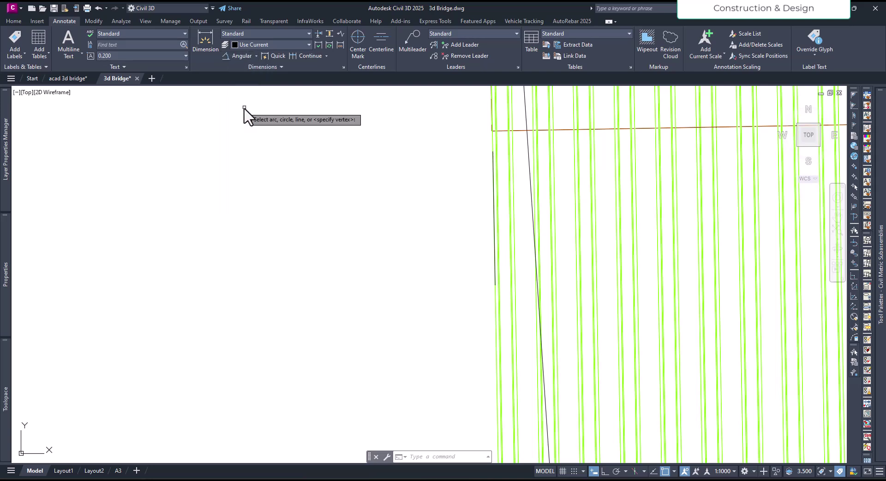
{"action": "left_click", "coordinate": [493, 197]}
{"action": "left_click", "coordinate": [531, 232]}
{"action": "left_click", "coordinate": [530, 215]}
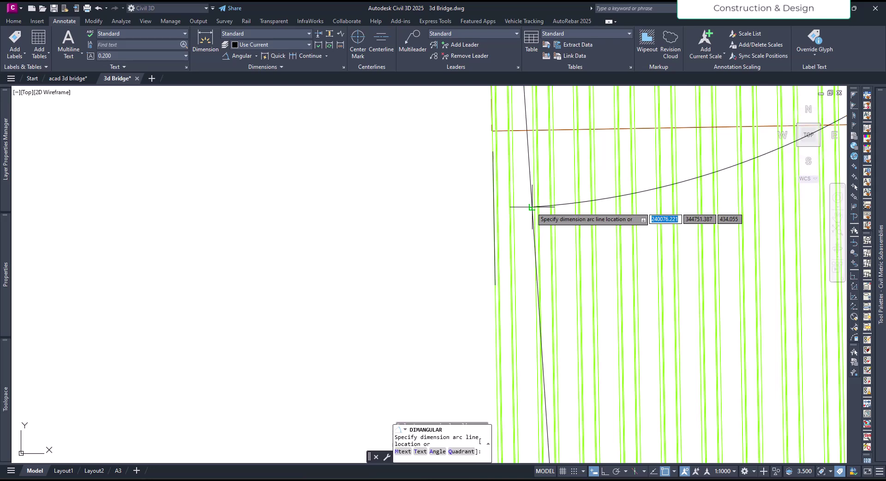
{"action": "left_click", "coordinate": [520, 215]}
{"action": "scroll", "coordinate": [378, 273], "scroll_direction": "down", "scroll_amount": 3}
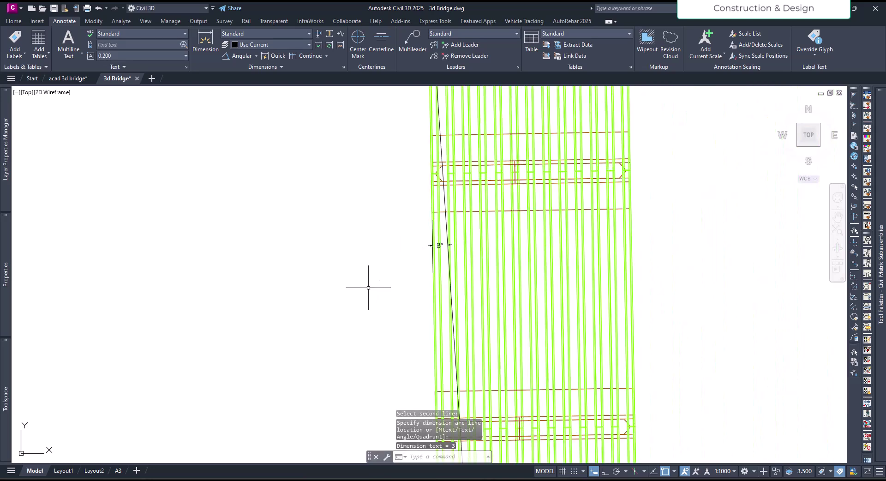
{"action": "key", "text": "Escape"}
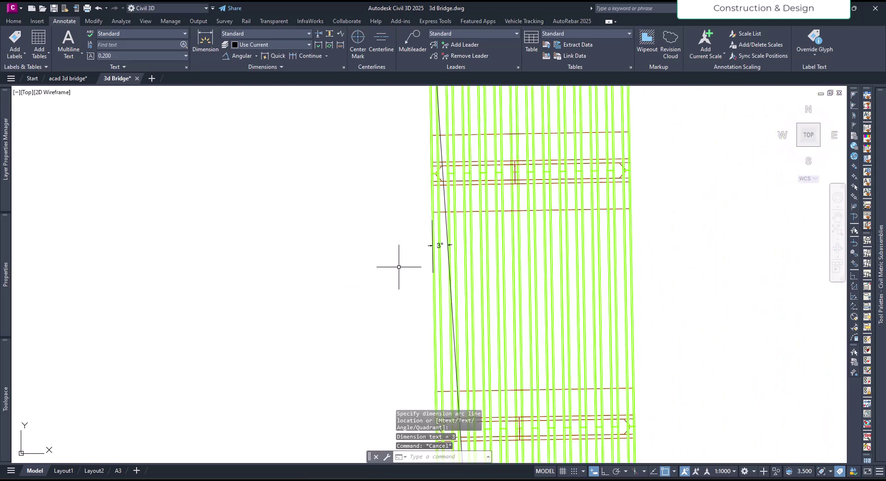
Step: Erase the short polyline on the bridge's left outer girder edge
{"action": "left_click", "coordinate": [414, 208]}
{"action": "left_click", "coordinate": [484, 292]}
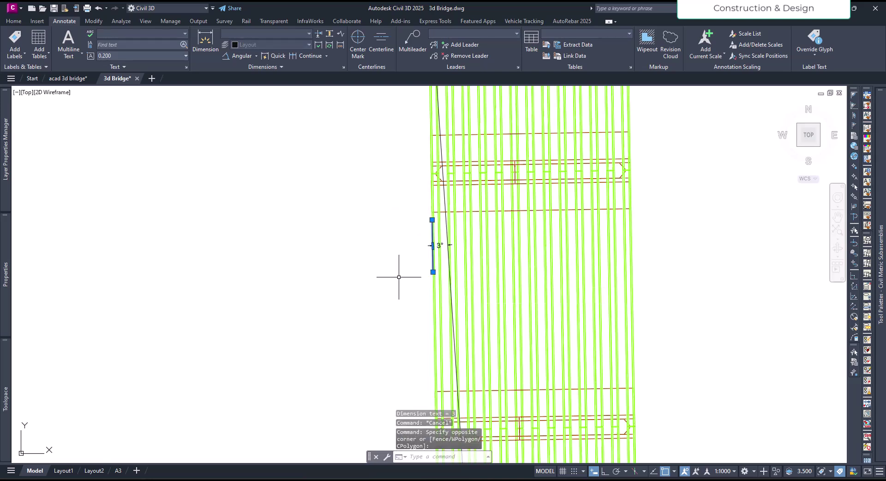
{"action": "key", "text": "Delete"}
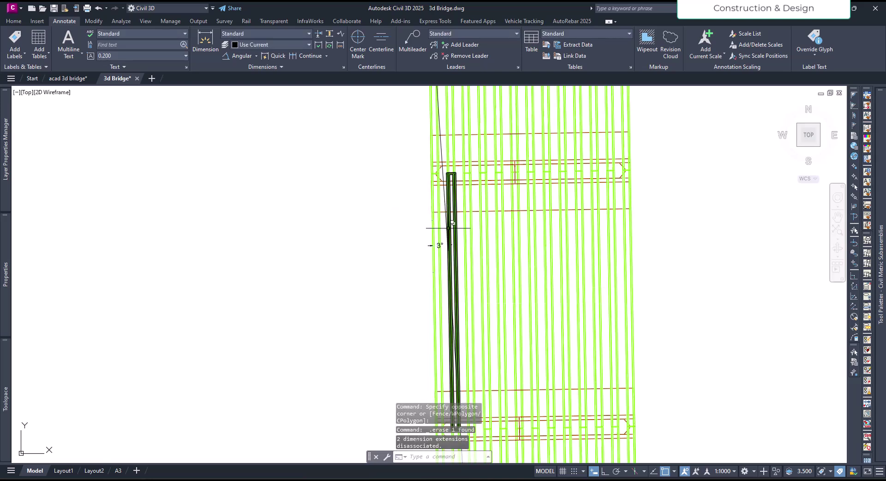
Step: Rotate the whole bridge model, leaving out the slanted reference polyline, by 3 degrees about its upper-left girder corner on that polyline
{"action": "scroll", "coordinate": [434, 231], "scroll_direction": "down", "scroll_amount": 5}
{"action": "left_click", "coordinate": [414, 189]}
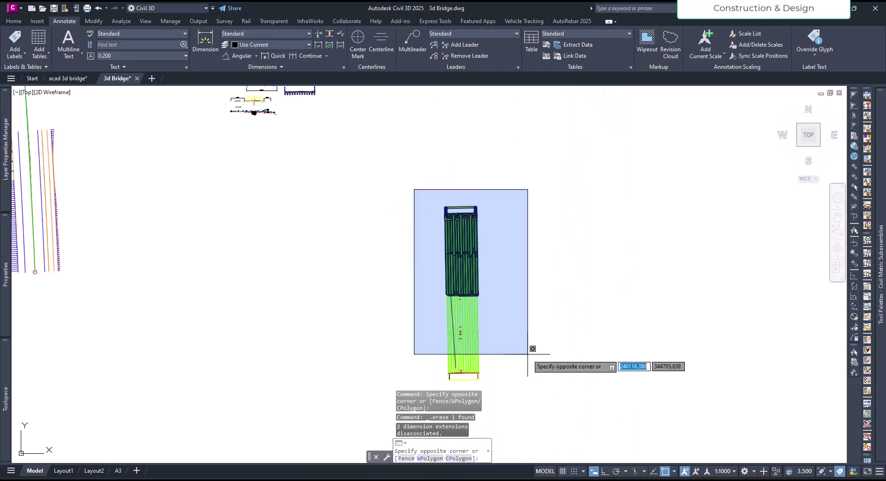
{"action": "left_click", "coordinate": [547, 389]}
{"action": "scroll", "coordinate": [482, 287], "scroll_direction": "up", "scroll_amount": 6}
{"action": "scroll", "coordinate": [435, 318], "scroll_direction": "up", "scroll_amount": 3}
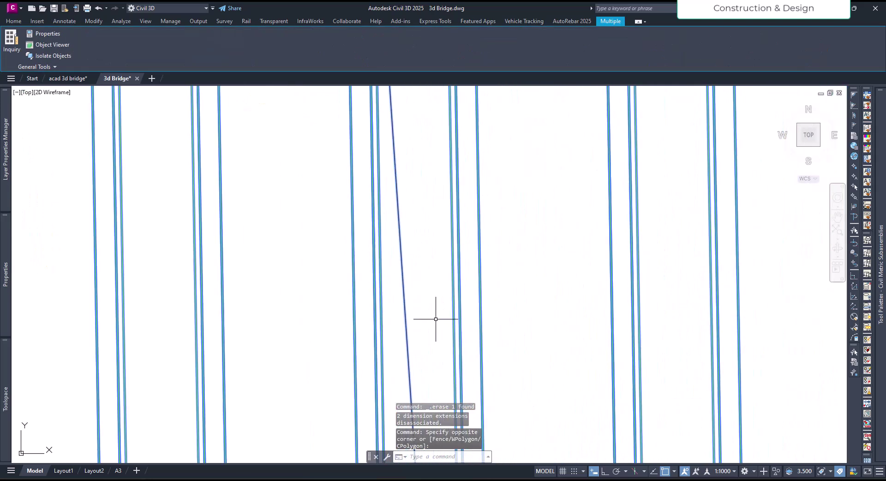
{"action": "left_click", "coordinate": [419, 308]}
{"action": "left_click", "coordinate": [403, 298]}
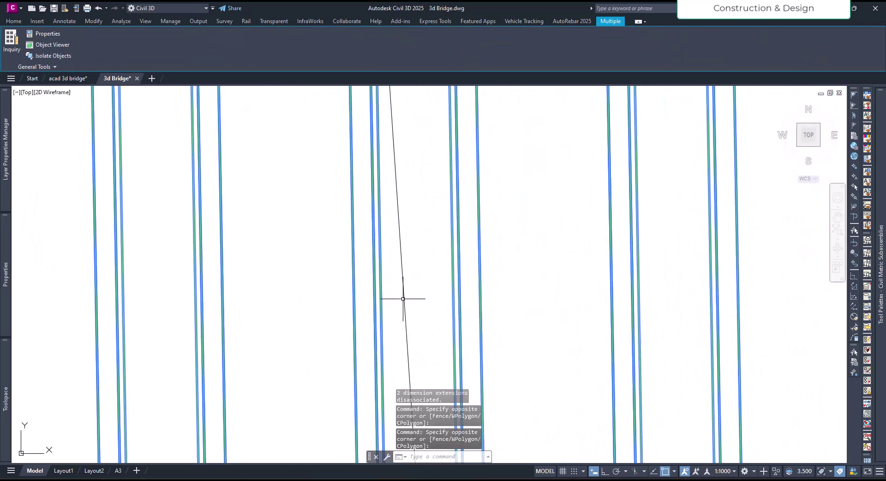
{"action": "scroll", "coordinate": [415, 289], "scroll_direction": "down", "scroll_amount": 10}
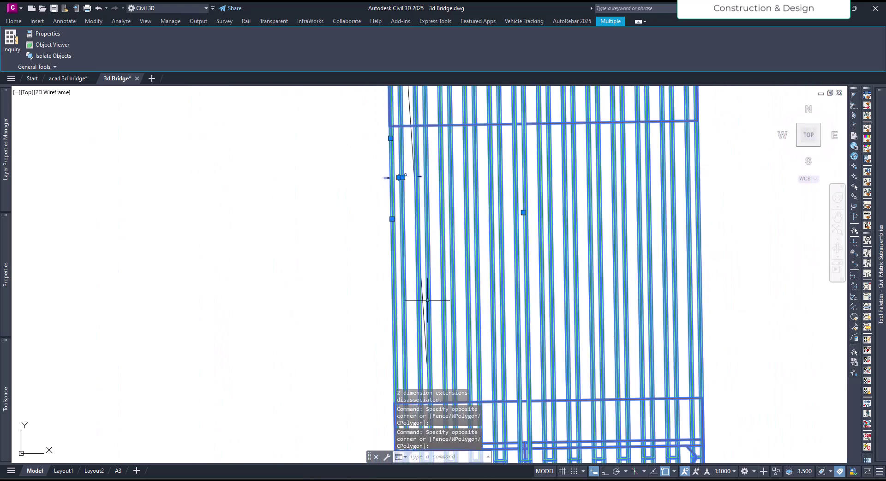
{"action": "scroll", "coordinate": [421, 277], "scroll_direction": "up", "scroll_amount": 3}
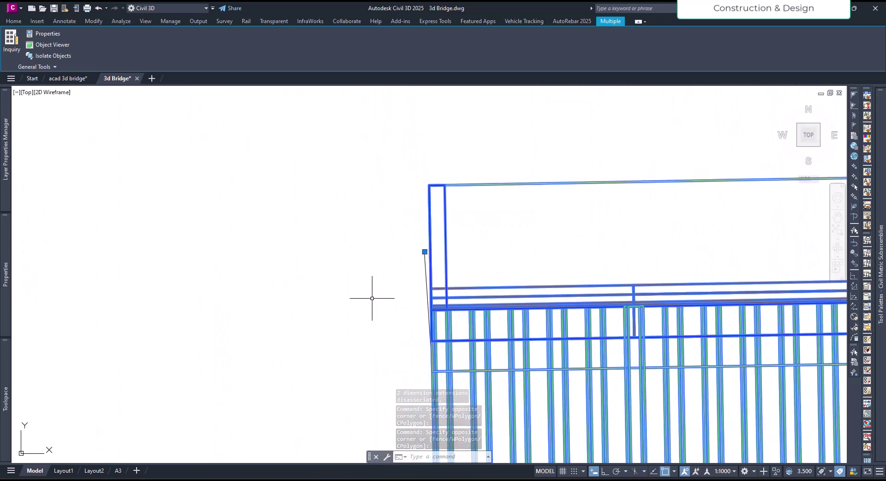
{"action": "scroll", "coordinate": [415, 298], "scroll_direction": "down", "scroll_amount": 10}
{"action": "type", "text": "o"}
{"action": "key", "text": "Return"}
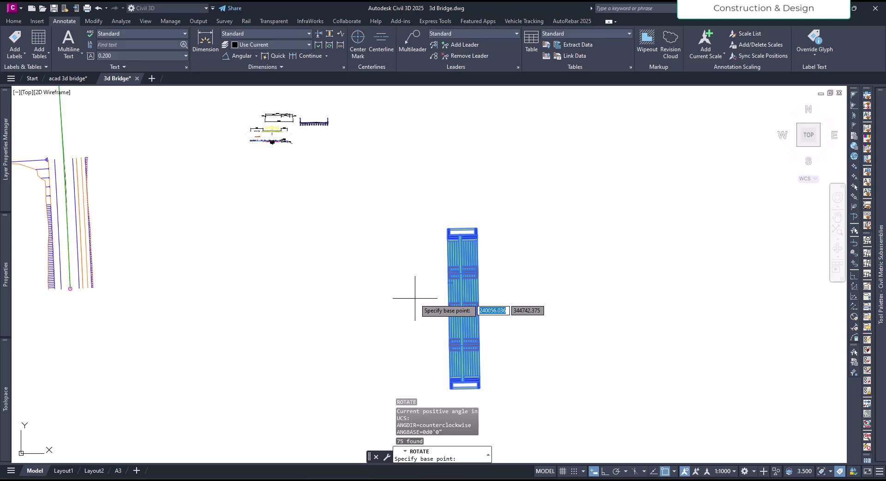
{"action": "scroll", "coordinate": [421, 252], "scroll_direction": "up", "scroll_amount": 5}
{"action": "scroll", "coordinate": [464, 267], "scroll_direction": "up", "scroll_amount": 5}
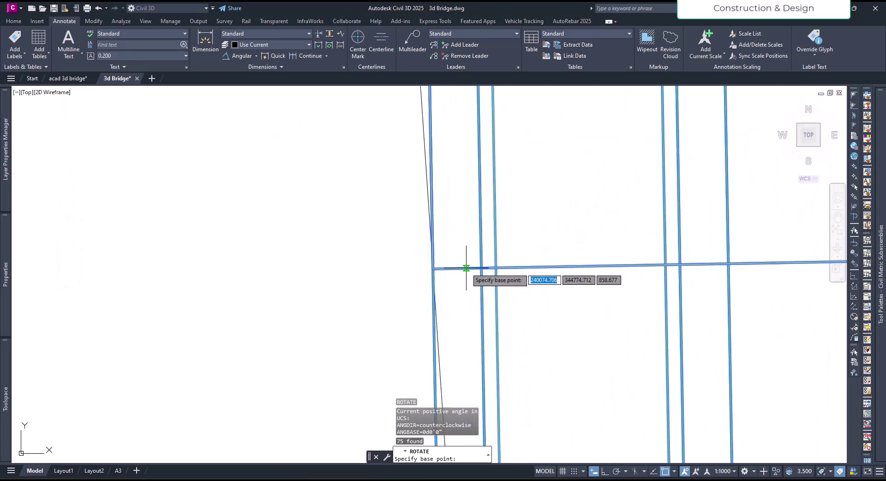
{"action": "left_click", "coordinate": [433, 268]}
{"action": "scroll", "coordinate": [433, 291], "scroll_direction": "down", "scroll_amount": 10}
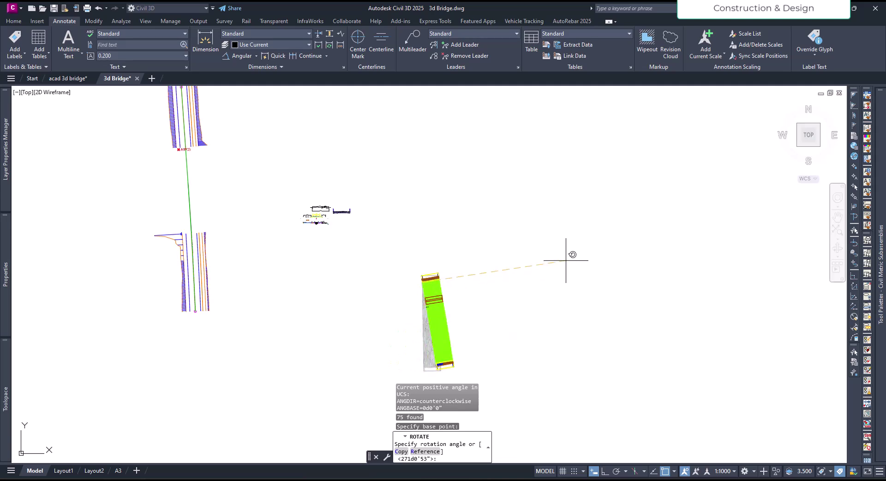
{"action": "key", "text": "Return"}
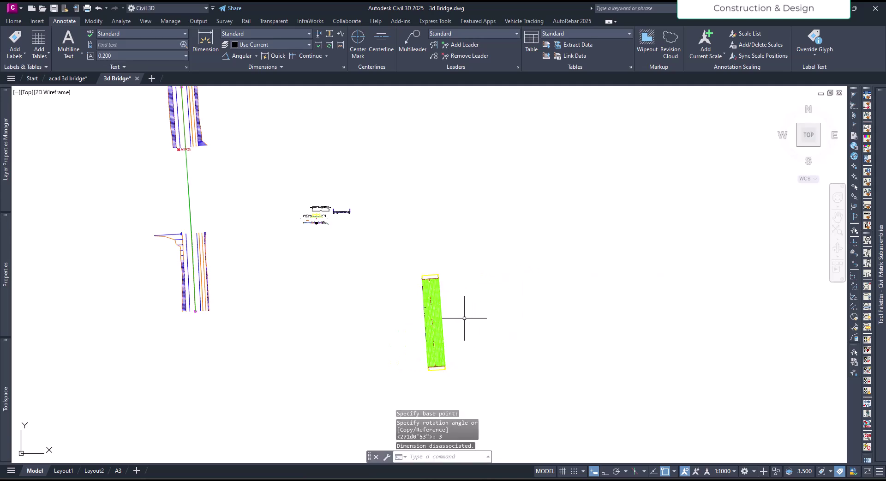
Step: Erase the slanted reference polyline running along the bridge's left outer edge
{"action": "scroll", "coordinate": [464, 318], "scroll_direction": "up", "scroll_amount": 8}
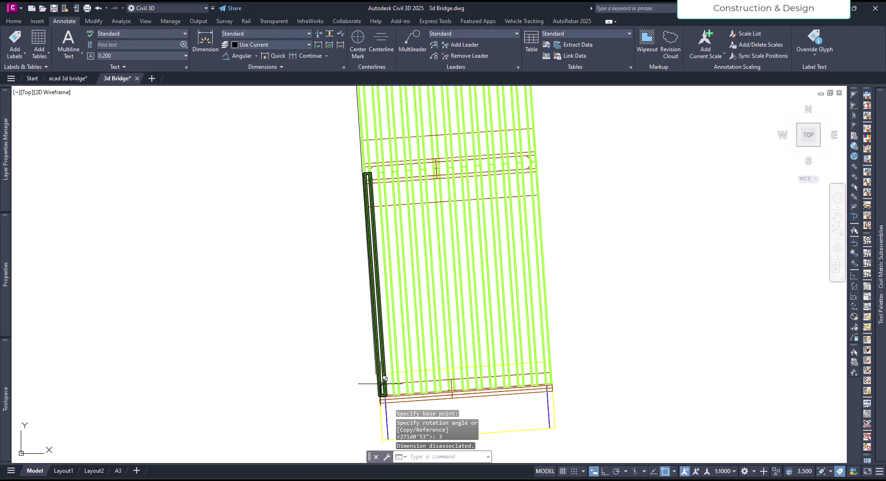
{"action": "scroll", "coordinate": [376, 375], "scroll_direction": "up", "scroll_amount": 2}
{"action": "scroll", "coordinate": [326, 411], "scroll_direction": "down", "scroll_amount": 5}
{"action": "scroll", "coordinate": [323, 306], "scroll_direction": "up", "scroll_amount": 3}
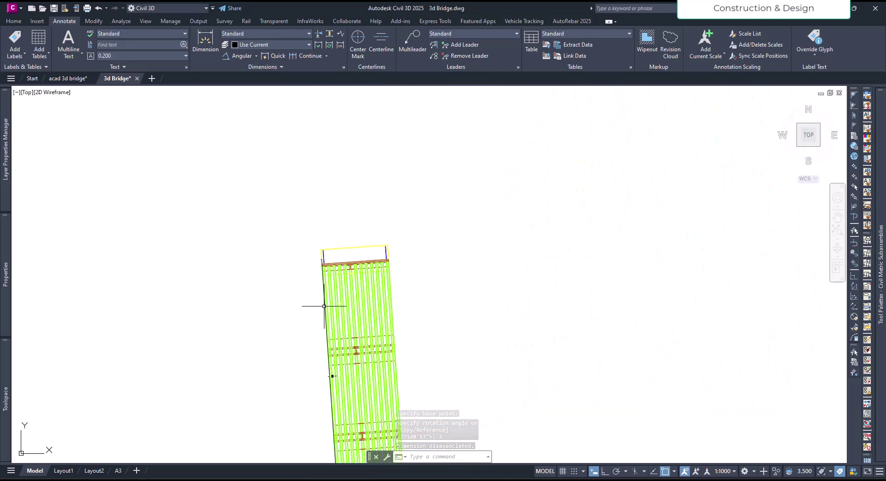
{"action": "scroll", "coordinate": [324, 306], "scroll_direction": "up", "scroll_amount": 4}
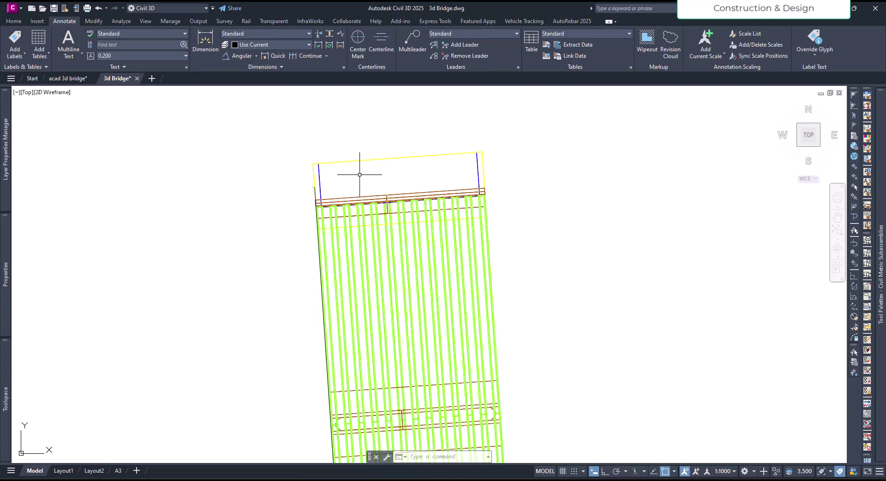
{"action": "scroll", "coordinate": [314, 188], "scroll_direction": "up", "scroll_amount": 3}
{"action": "scroll", "coordinate": [316, 198], "scroll_direction": "down", "scroll_amount": 5}
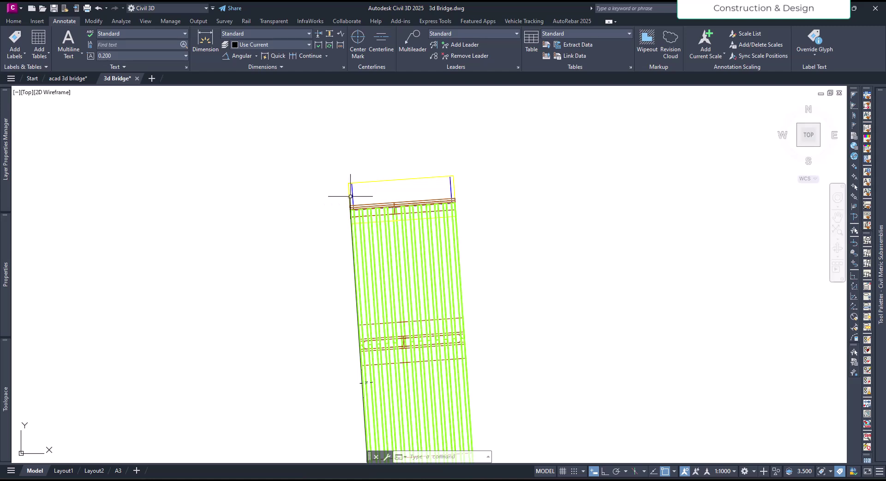
{"action": "scroll", "coordinate": [350, 196], "scroll_direction": "up", "scroll_amount": 10}
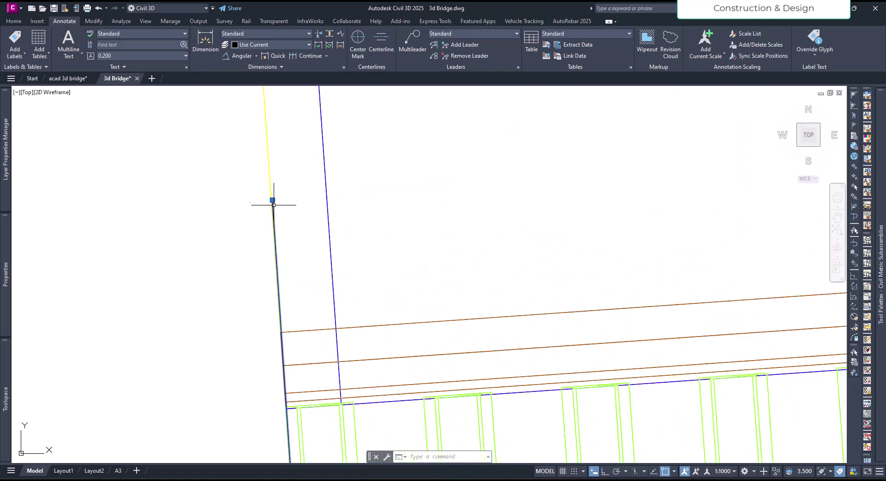
{"action": "key", "text": "Delete"}
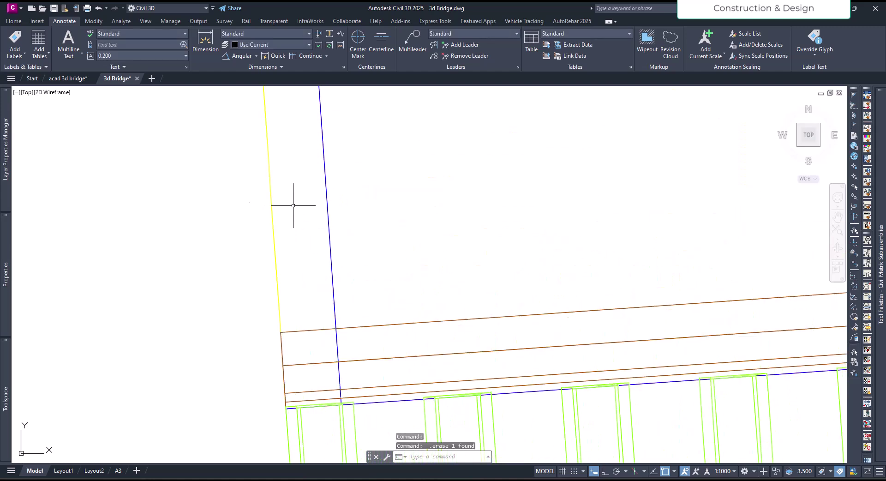
Step: In the SW Isometric view, move the whole bridge model by the upper corner of its abutment footing to the A1PC3 point marker
{"action": "scroll", "coordinate": [300, 202], "scroll_direction": "down", "scroll_amount": 8}
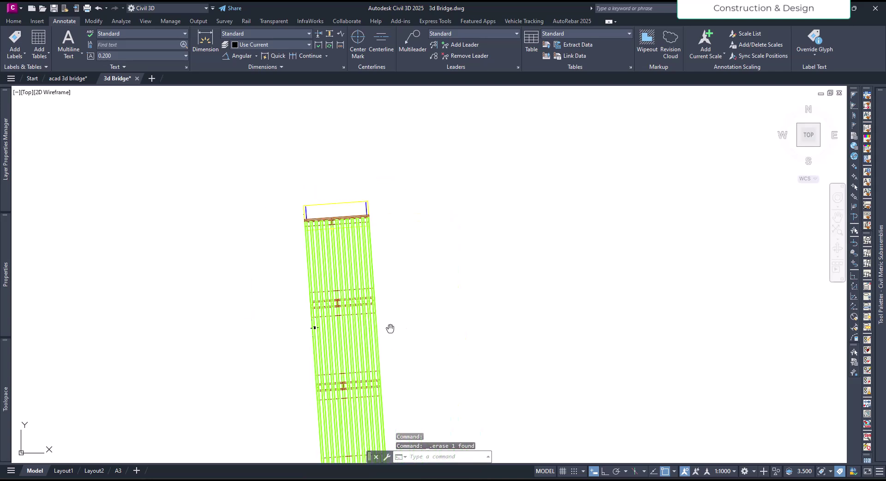
{"action": "middle_click_drag", "start_coordinate": [390, 328], "coordinate": [395, 237]}
{"action": "scroll", "coordinate": [376, 253], "scroll_direction": "down", "scroll_amount": 4}
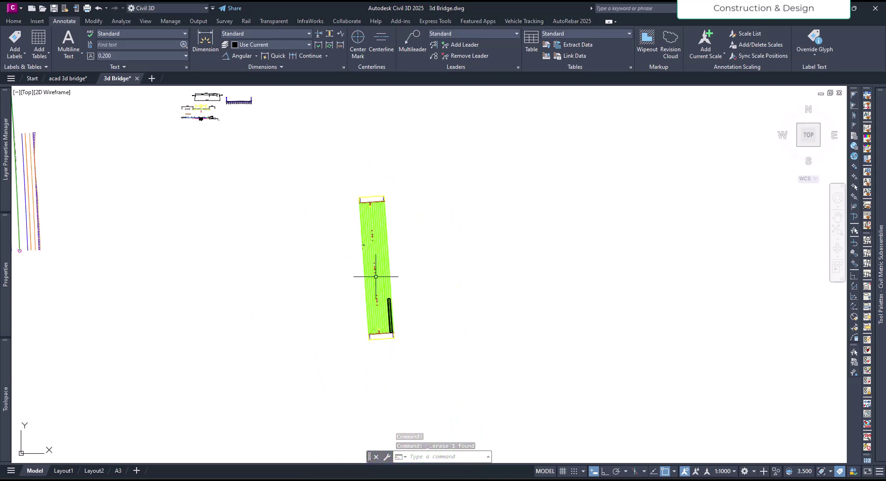
{"action": "left_click", "coordinate": [349, 187]}
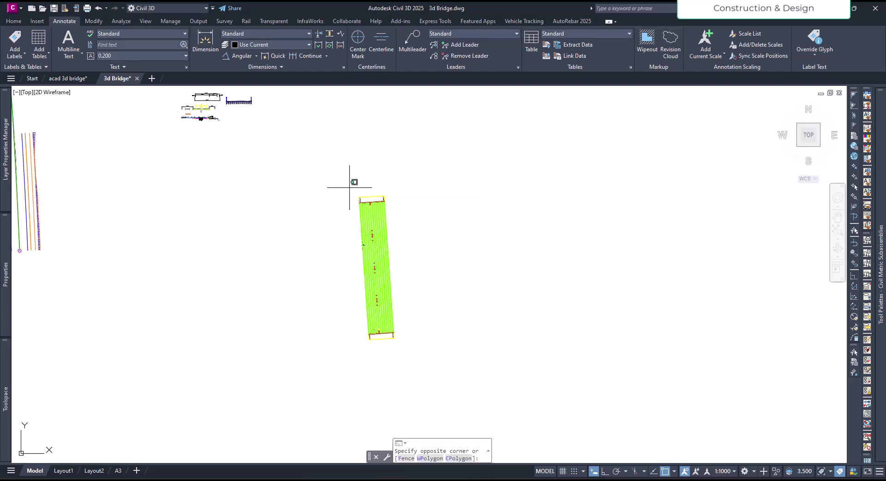
{"action": "left_click", "coordinate": [455, 369]}
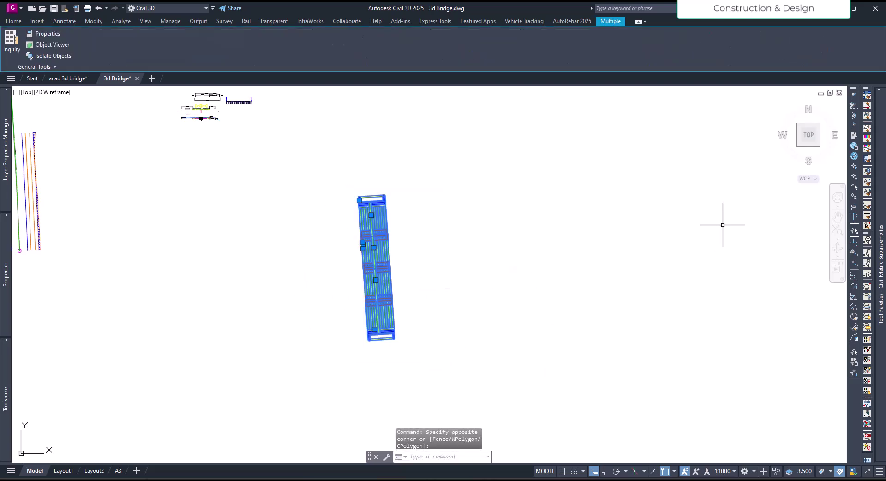
{"action": "left_click", "coordinate": [798, 144]}
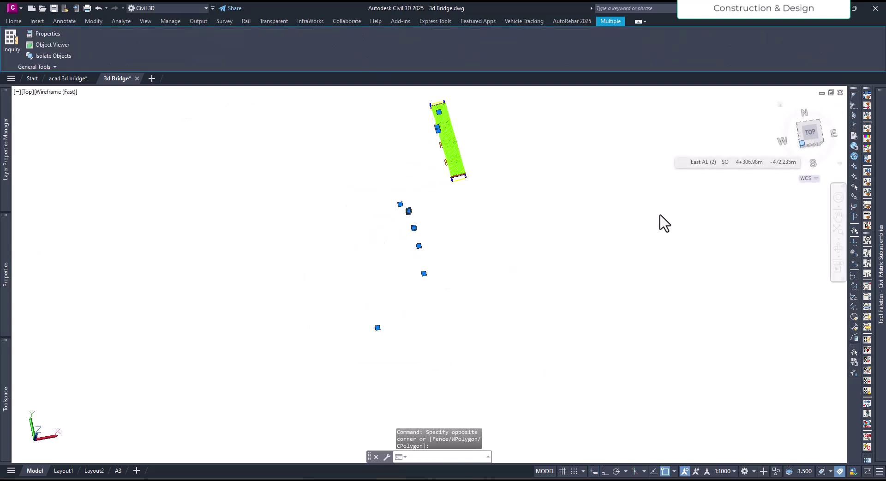
{"action": "middle_click_drag", "start_coordinate": [511, 263], "coordinate": [522, 299]}
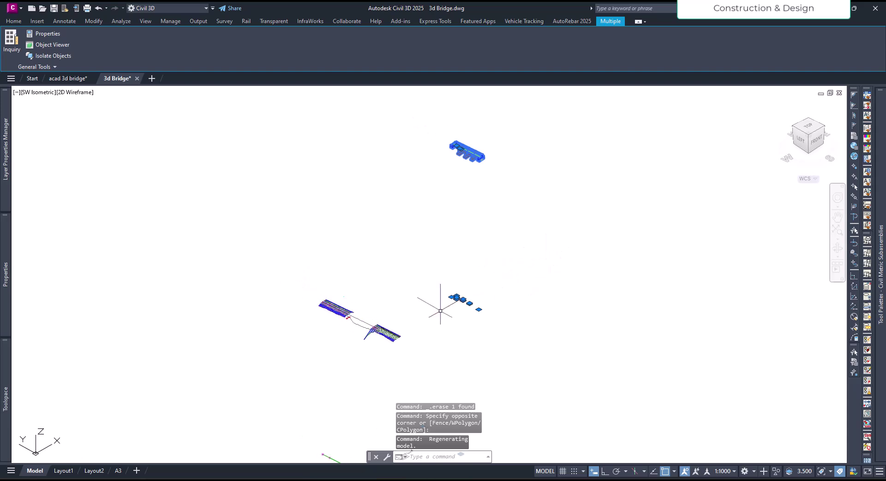
{"action": "scroll", "coordinate": [350, 317], "scroll_direction": "up", "scroll_amount": 8}
{"action": "scroll", "coordinate": [345, 281], "scroll_direction": "down", "scroll_amount": 8}
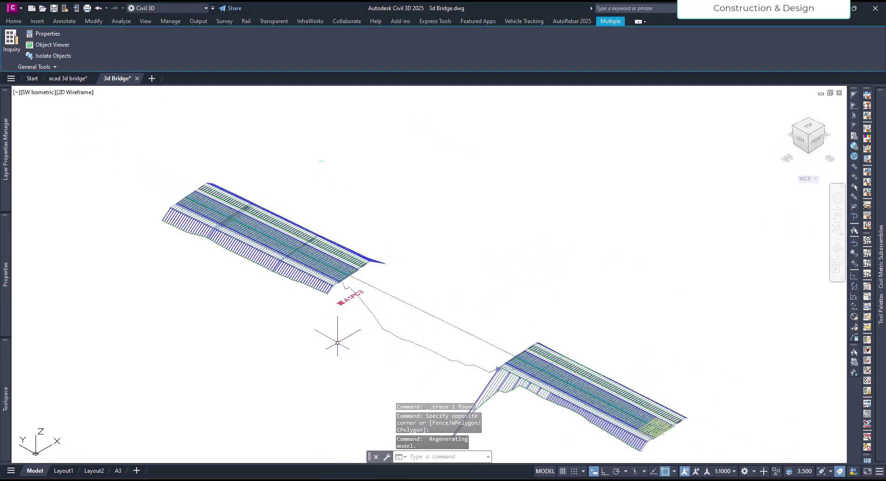
{"action": "scroll", "coordinate": [412, 259], "scroll_direction": "up", "scroll_amount": 5}
{"action": "scroll", "coordinate": [302, 277], "scroll_direction": "up", "scroll_amount": 6}
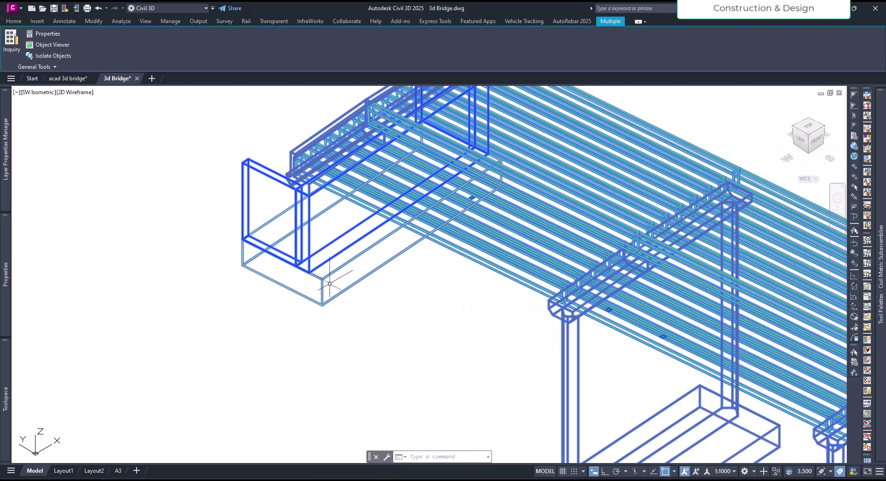
{"action": "type", "text": "m"}
{"action": "key", "text": "Return"}
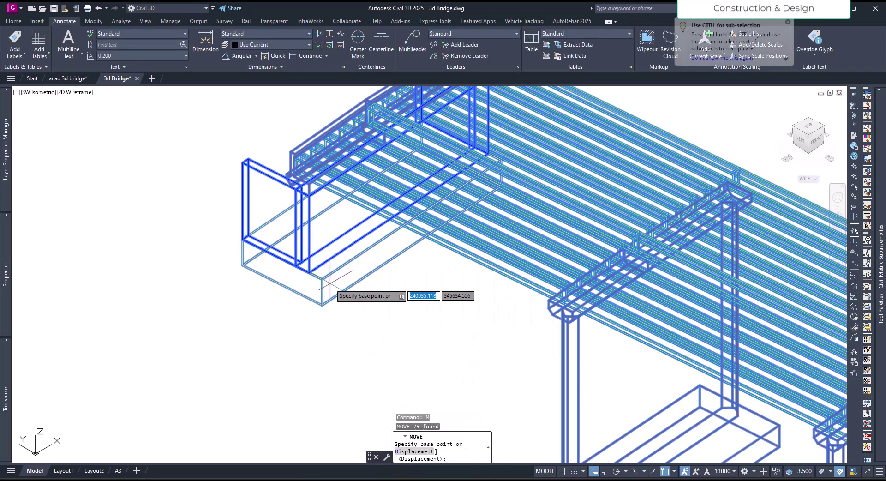
{"action": "left_click", "coordinate": [328, 275]}
{"action": "scroll", "coordinate": [428, 210], "scroll_direction": "down", "scroll_amount": 6}
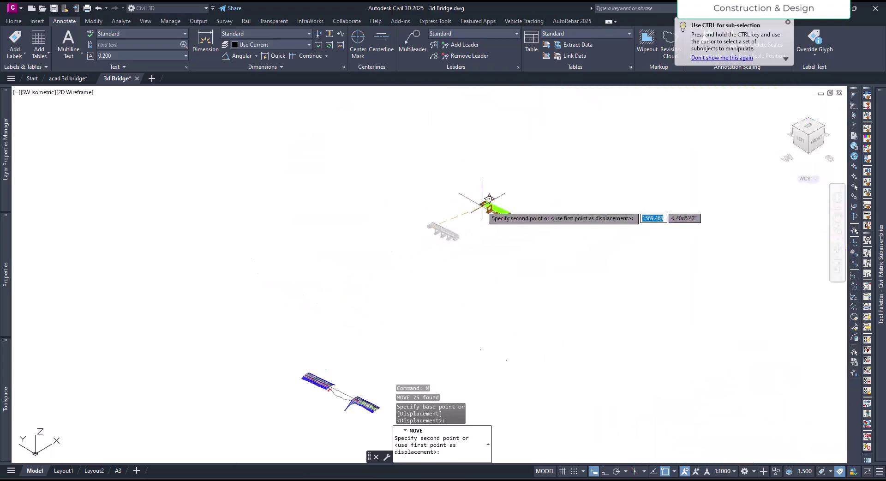
{"action": "scroll", "coordinate": [342, 381], "scroll_direction": "up", "scroll_amount": 5}
{"action": "scroll", "coordinate": [351, 268], "scroll_direction": "up", "scroll_amount": 5}
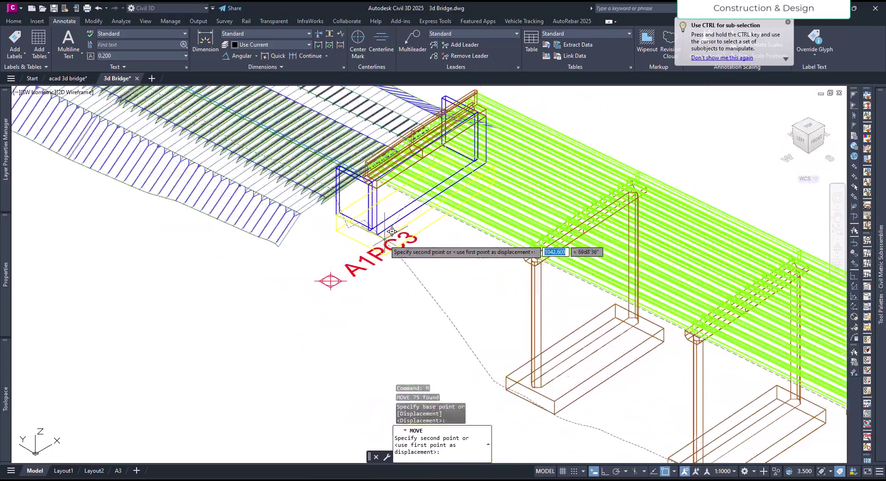
{"action": "left_click", "coordinate": [198, 351]}
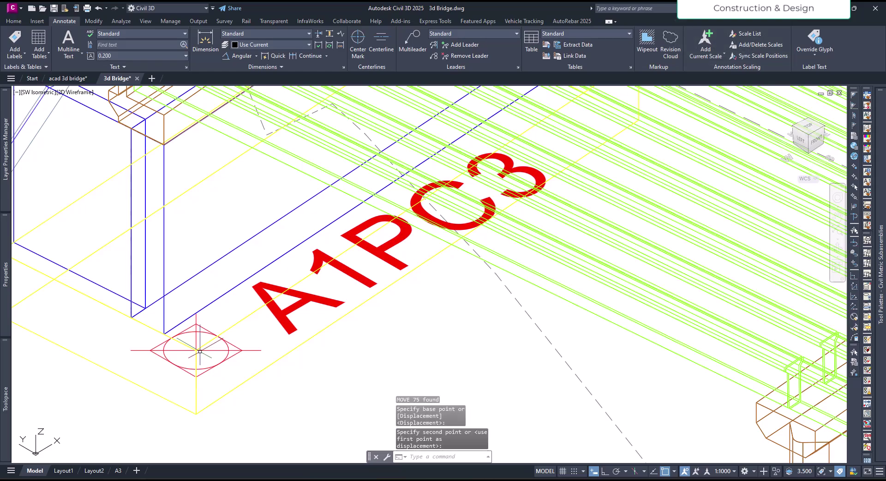
Step: Examine in 3D how the bridge deck, piers and abutments fit between the two road corridors
{"action": "scroll", "coordinate": [175, 352], "scroll_direction": "down", "scroll_amount": 8}
{"action": "middle_click_drag", "start_coordinate": [258, 406], "coordinate": [277, 302]}
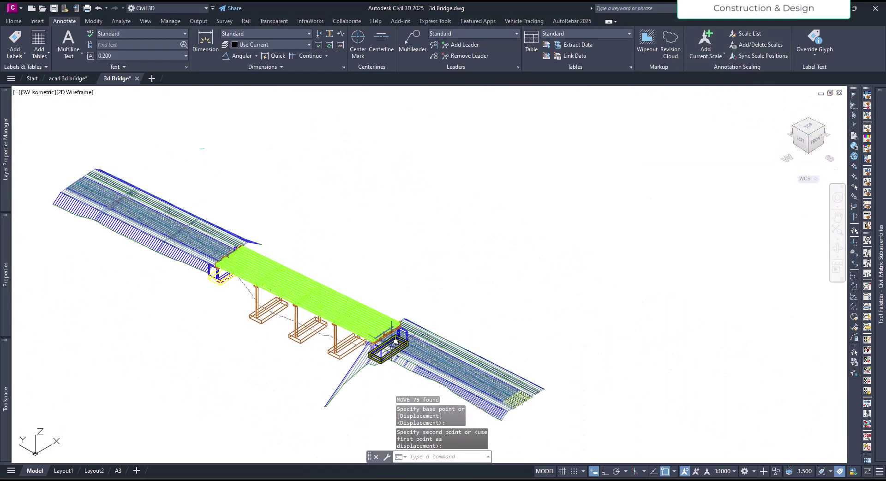
{"action": "scroll", "coordinate": [396, 342], "scroll_direction": "up", "scroll_amount": 5}
{"action": "scroll", "coordinate": [582, 289], "scroll_direction": "down", "scroll_amount": 8}
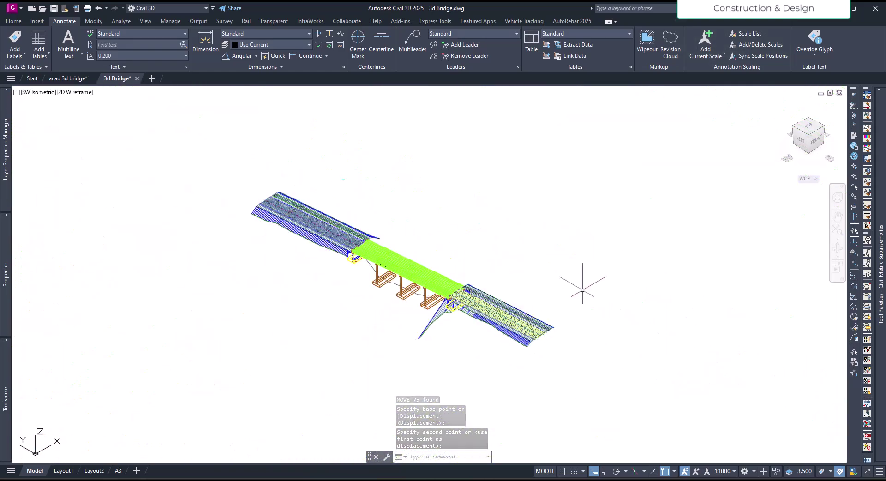
{"action": "middle_click_drag", "start_coordinate": [583, 290], "coordinate": [540, 332], "text": "shift"}
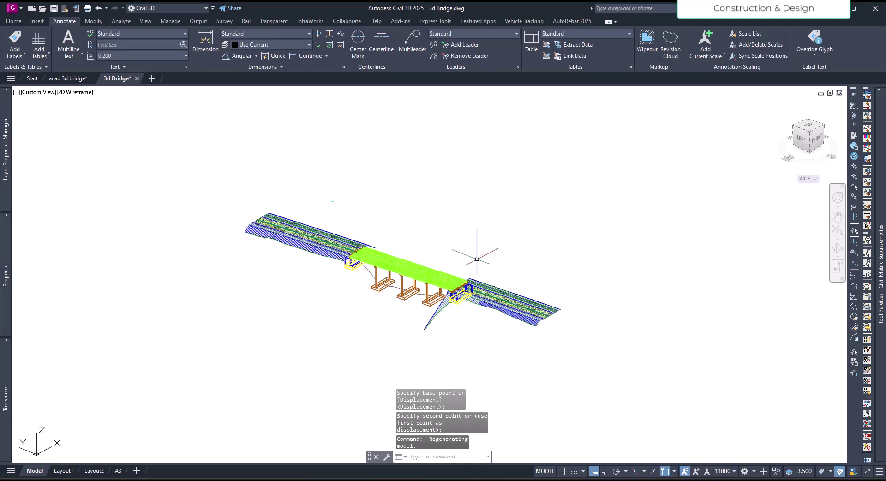
{"action": "scroll", "coordinate": [427, 295], "scroll_direction": "up", "scroll_amount": 5}
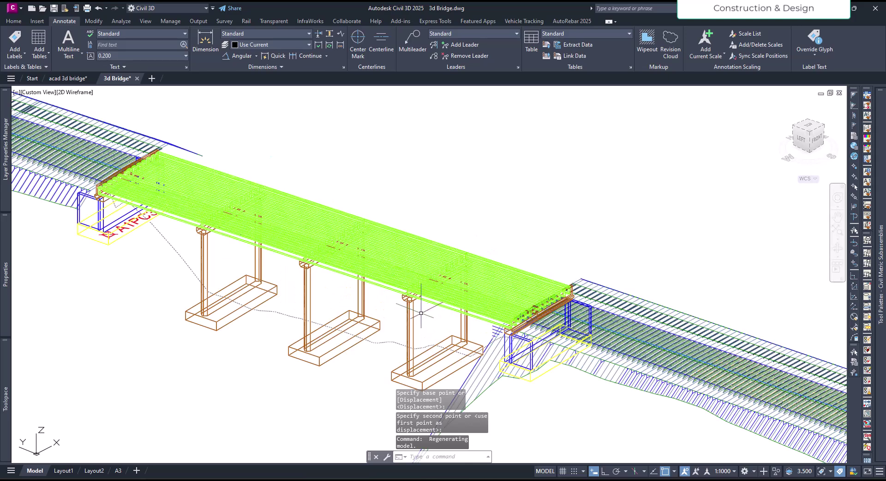
{"action": "key", "text": "Escape"}
{"action": "scroll", "coordinate": [562, 320], "scroll_direction": "up", "scroll_amount": 5}
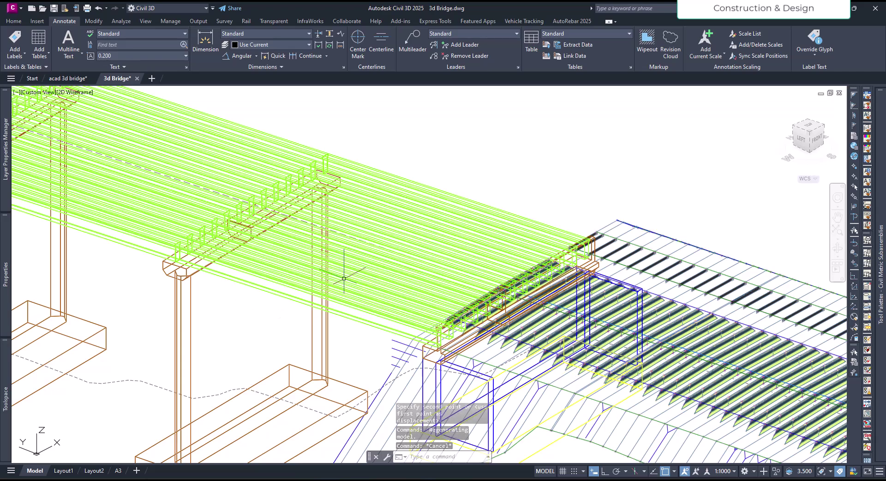
{"action": "scroll", "coordinate": [357, 323], "scroll_direction": "down", "scroll_amount": 10}
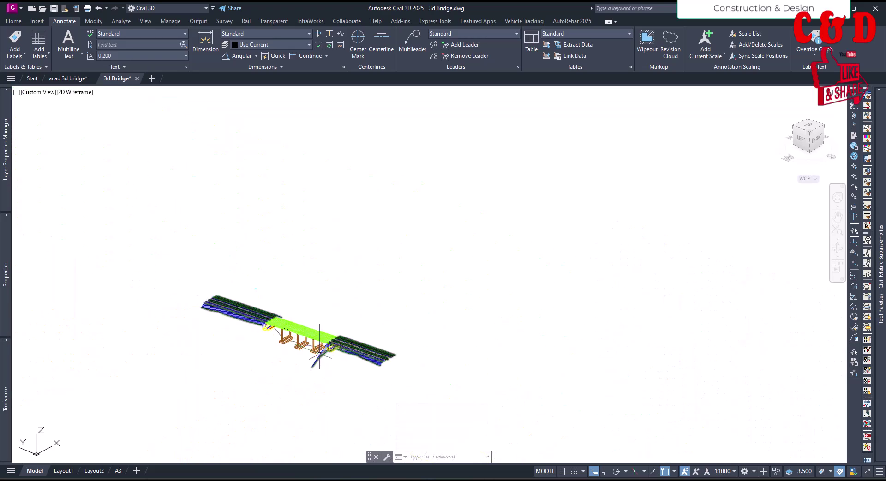
Step: Restore the north-up Top view and bring the profile view titled Bridge into sight
{"action": "left_click_drag", "start_coordinate": [816, 134], "coordinate": [538, 300]}
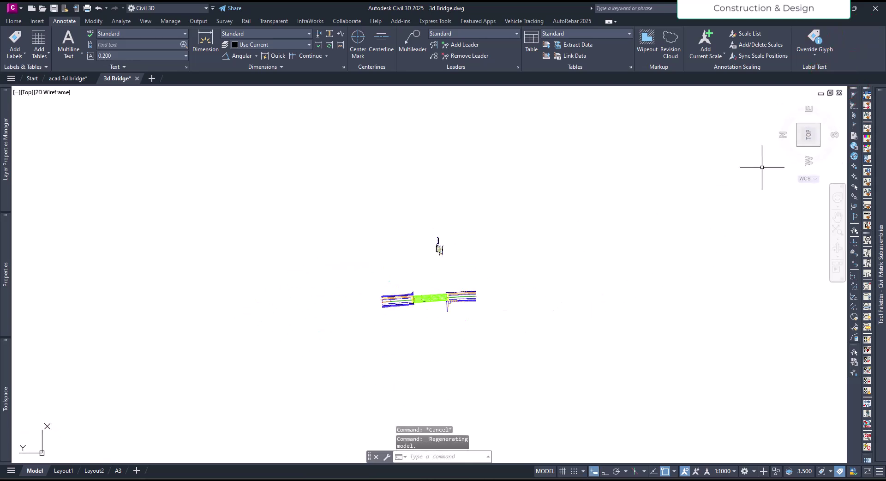
{"action": "left_click", "coordinate": [838, 116]}
{"action": "scroll", "coordinate": [594, 254], "scroll_direction": "up", "scroll_amount": 8}
{"action": "scroll", "coordinate": [497, 299], "scroll_direction": "down", "scroll_amount": 5}
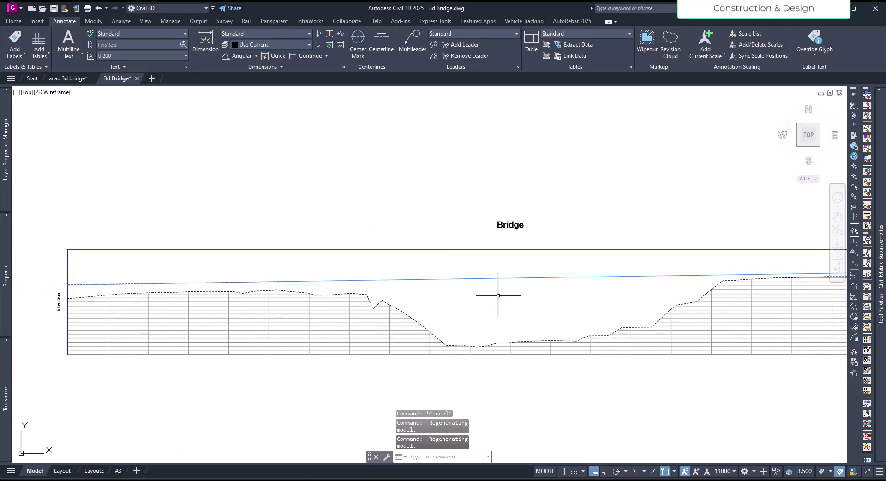
Step: Split model space into two vertical viewports
{"action": "scroll", "coordinate": [485, 298], "scroll_direction": "up", "scroll_amount": 2}
{"action": "scroll", "coordinate": [486, 297], "scroll_direction": "up", "scroll_amount": 2}
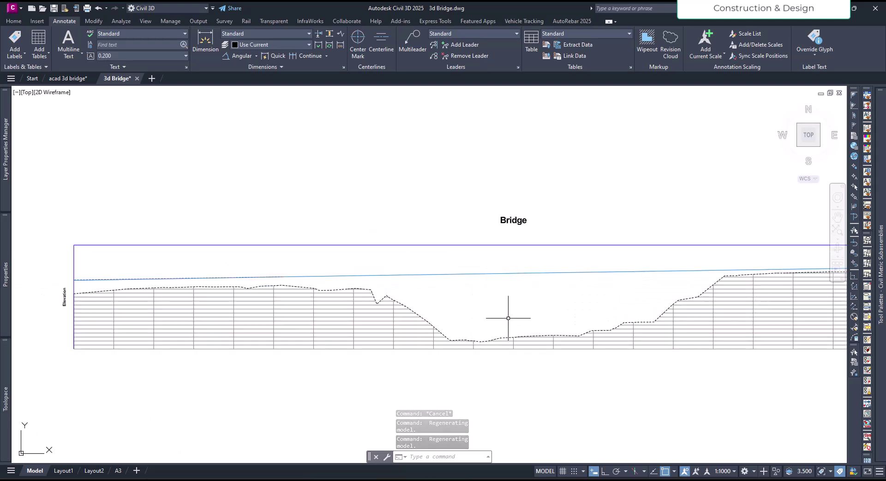
{"action": "scroll", "coordinate": [563, 298], "scroll_direction": "down", "scroll_amount": 9}
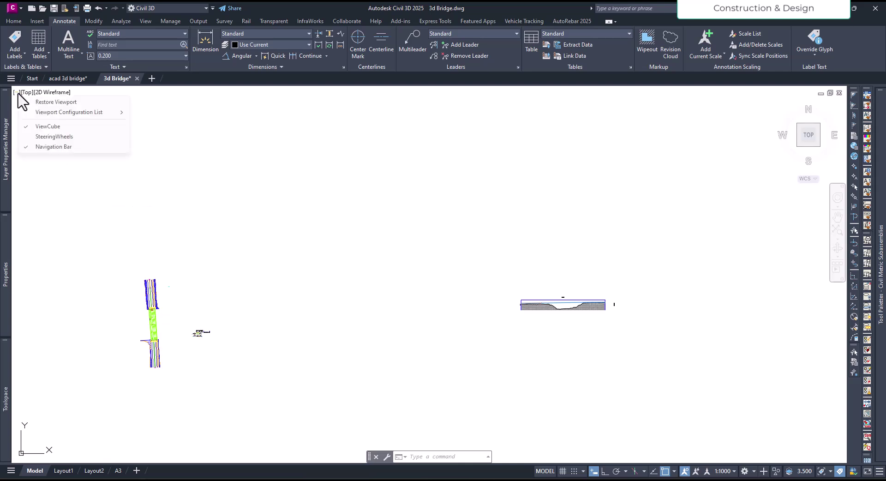
{"action": "mouse_move", "coordinate": [85, 113]}
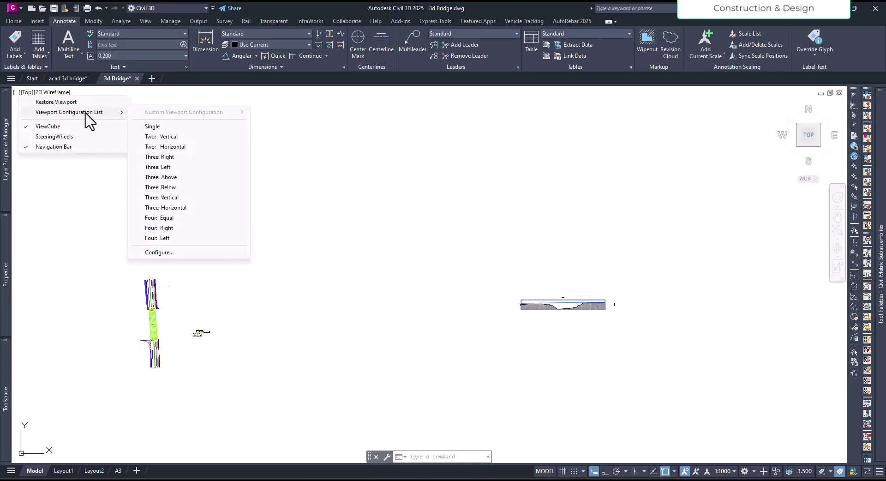
{"action": "left_click", "coordinate": [180, 136]}
{"action": "left_click", "coordinate": [301, 303]}
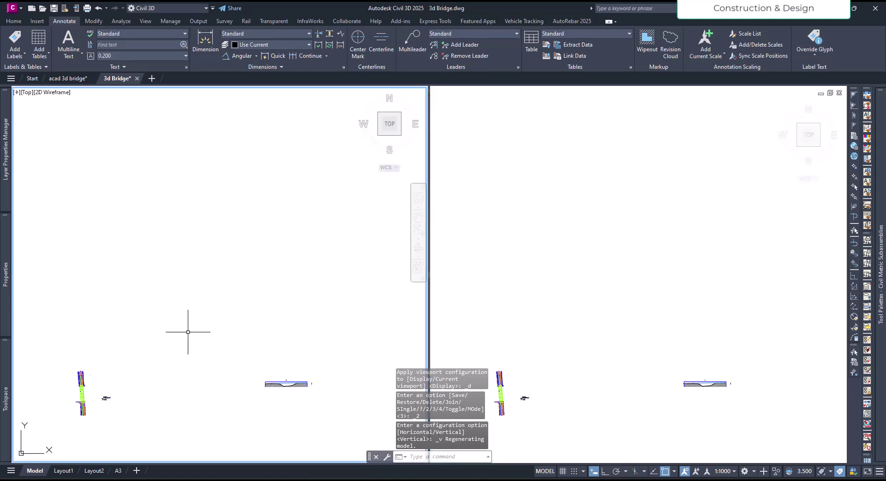
Step: Frame the bridge plan in one viewport and the Bridge profile view in the other
{"action": "scroll", "coordinate": [216, 262], "scroll_direction": "up", "scroll_amount": 10}
{"action": "middle_click_drag", "start_coordinate": [251, 311], "coordinate": [263, 267]}
{"action": "left_click", "coordinate": [558, 332]}
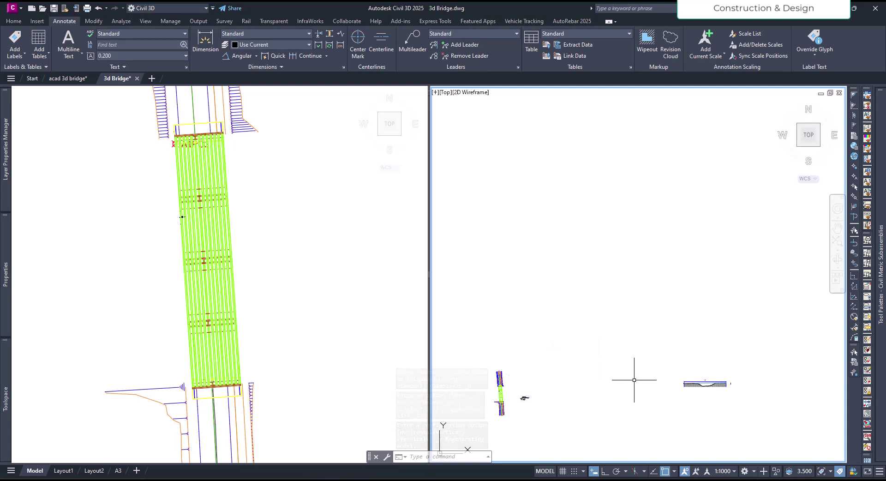
{"action": "middle_click_drag", "start_coordinate": [632, 376], "coordinate": [573, 341]}
{"action": "scroll", "coordinate": [573, 341], "scroll_direction": "up", "scroll_amount": 8}
{"action": "middle_click_drag", "start_coordinate": [645, 332], "coordinate": [626, 289]}
{"action": "left_click", "coordinate": [282, 252]}
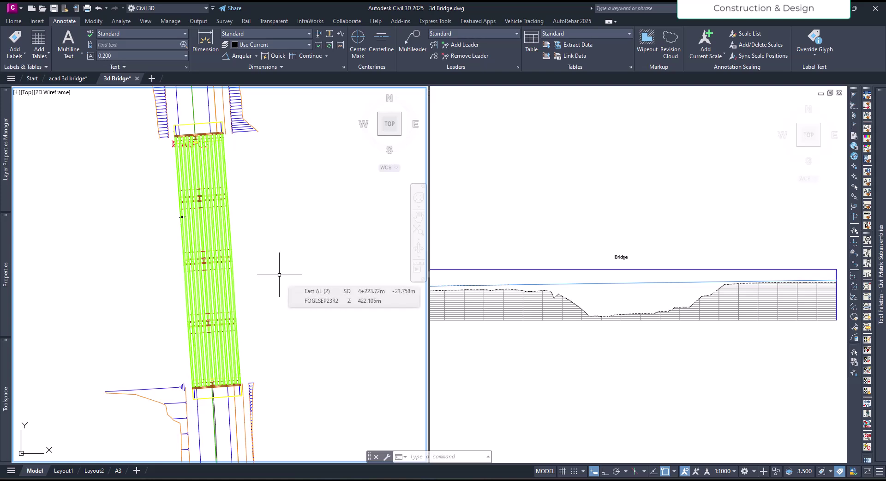
Step: Start Project Objects To Profile View from the Bridge profile view and pick the central girder of the northernmost span
{"action": "left_click", "coordinate": [506, 342]}
{"action": "left_click", "coordinate": [508, 310]}
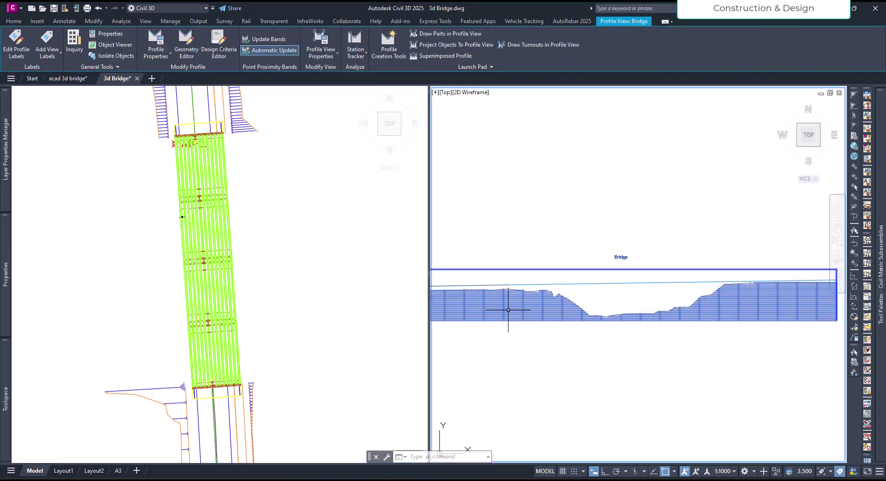
{"action": "left_click", "coordinate": [450, 45]}
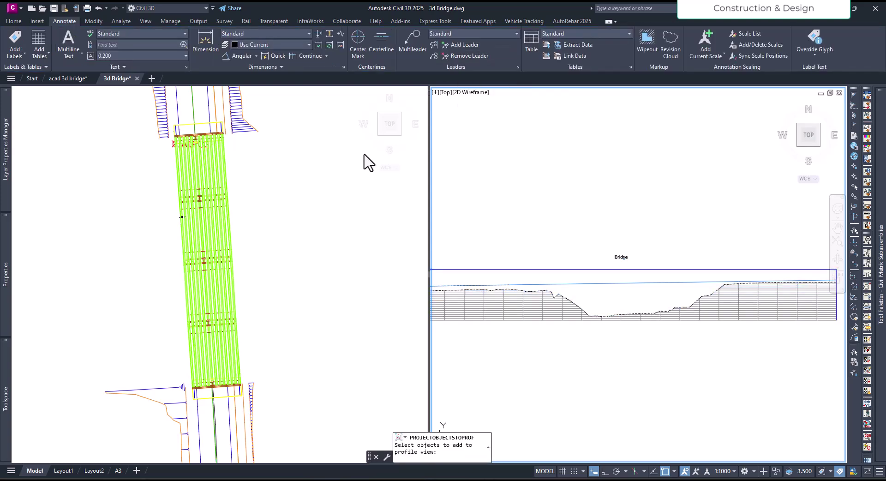
{"action": "left_click", "coordinate": [312, 251]}
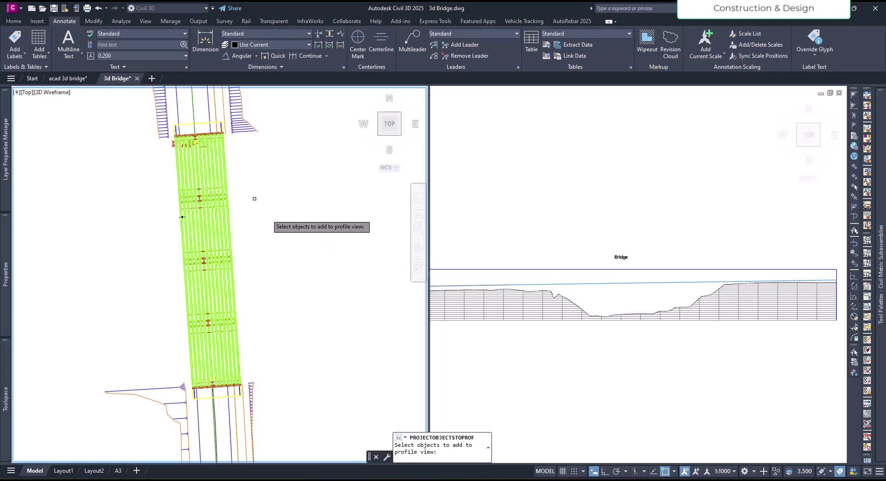
{"action": "scroll", "coordinate": [193, 142], "scroll_direction": "up", "scroll_amount": 8}
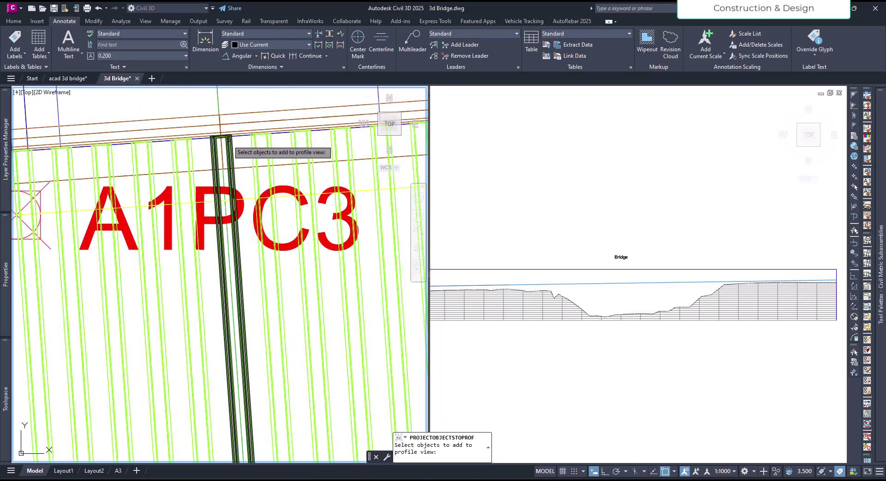
{"action": "left_click", "coordinate": [230, 154]}
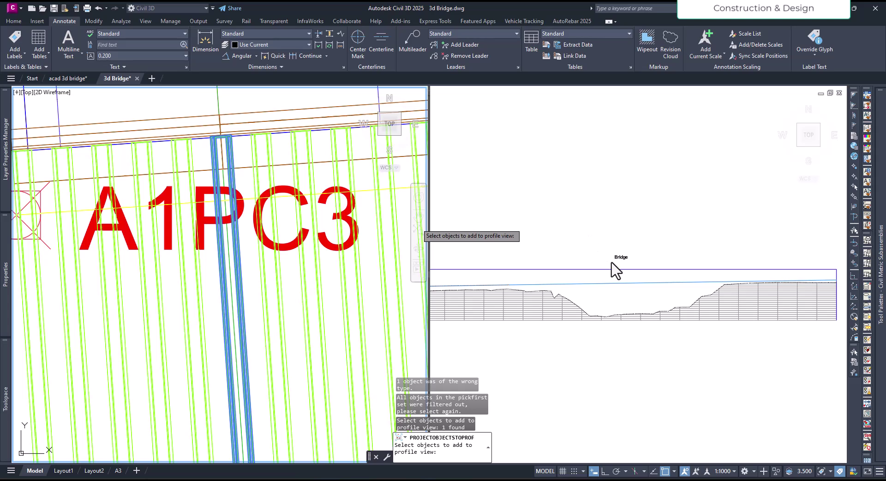
Step: Add the north abutment's east cap block and its rectangular abutment block to the objects being projected
{"action": "scroll", "coordinate": [240, 156], "scroll_direction": "down", "scroll_amount": 2}
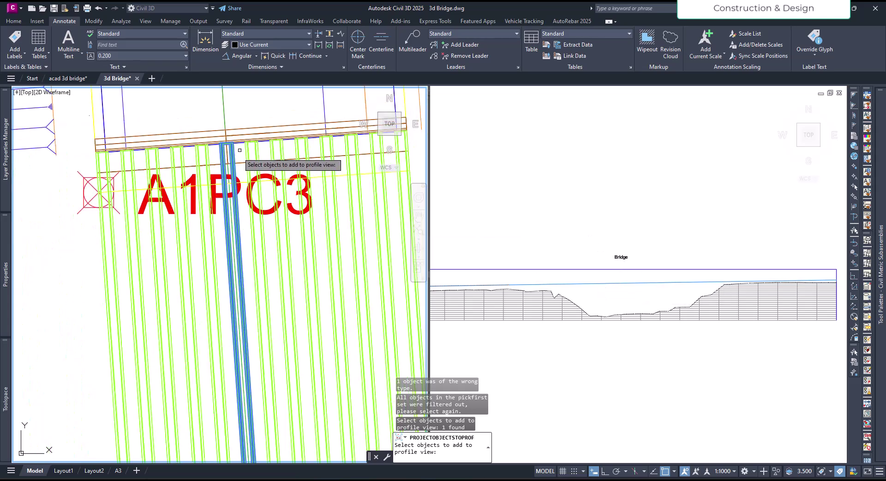
{"action": "left_click", "coordinate": [246, 133]}
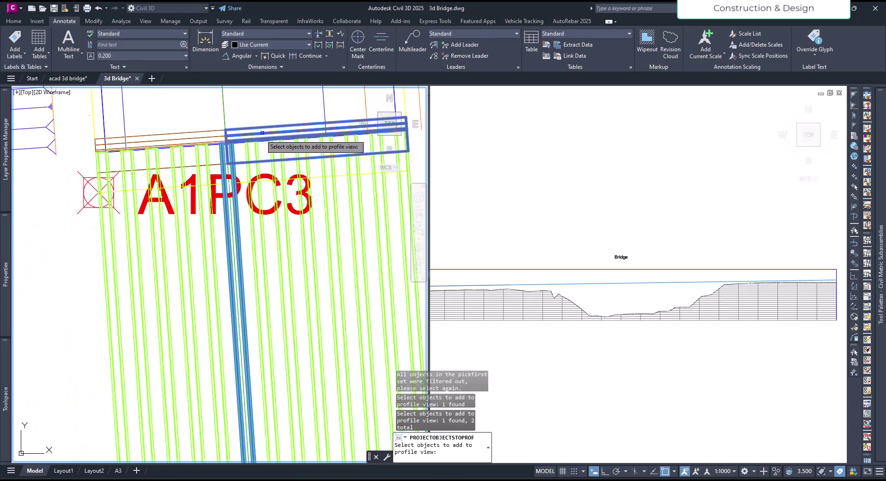
{"action": "scroll", "coordinate": [244, 151], "scroll_direction": "down", "scroll_amount": 2}
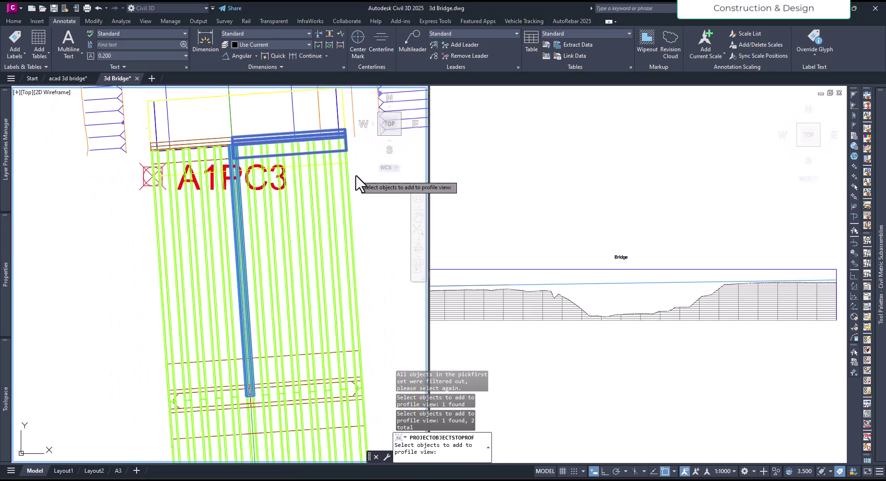
{"action": "scroll", "coordinate": [356, 182], "scroll_direction": "up", "scroll_amount": 3}
{"action": "left_click", "coordinate": [330, 172]}
{"action": "scroll", "coordinate": [274, 162], "scroll_direction": "down", "scroll_amount": 3}
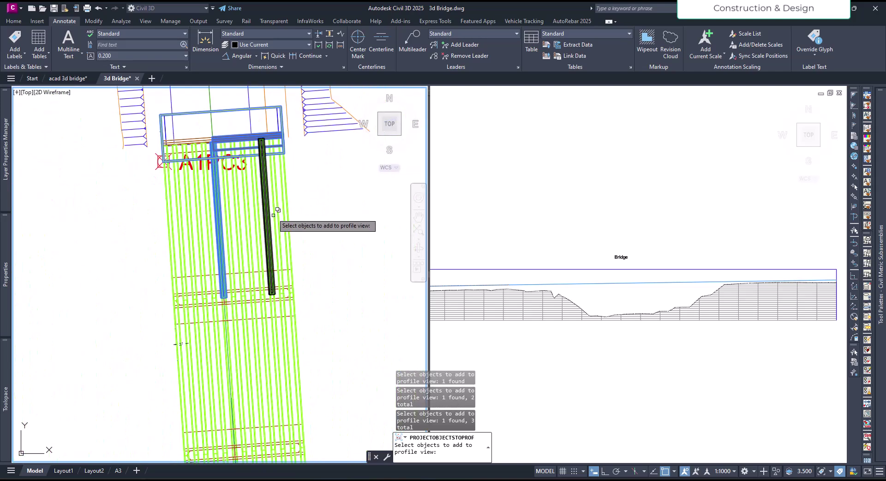
Step: Add the central girders of the second and third spans and the second pier's east cap block to the projection selection
{"action": "scroll", "coordinate": [235, 314], "scroll_direction": "up", "scroll_amount": 3}
{"action": "left_click", "coordinate": [262, 246]}
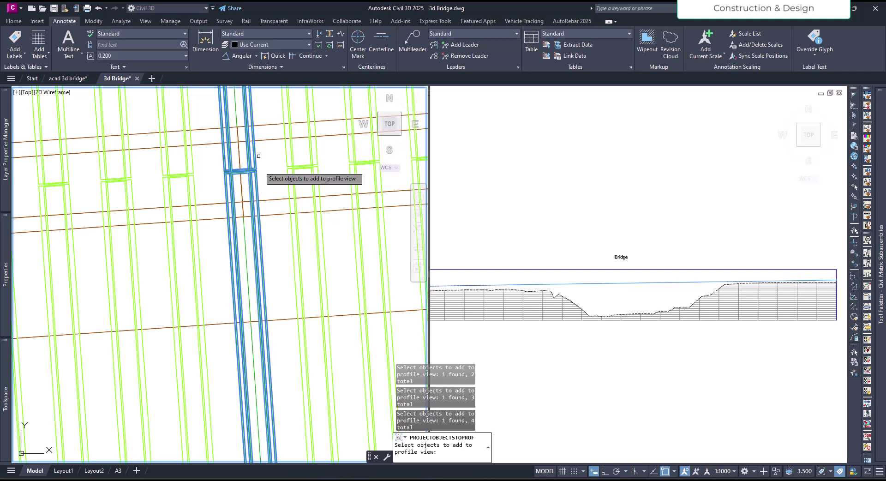
{"action": "scroll", "coordinate": [263, 166], "scroll_direction": "down", "scroll_amount": 3}
{"action": "scroll", "coordinate": [259, 231], "scroll_direction": "up", "scroll_amount": 3}
{"action": "left_click", "coordinate": [252, 246]}
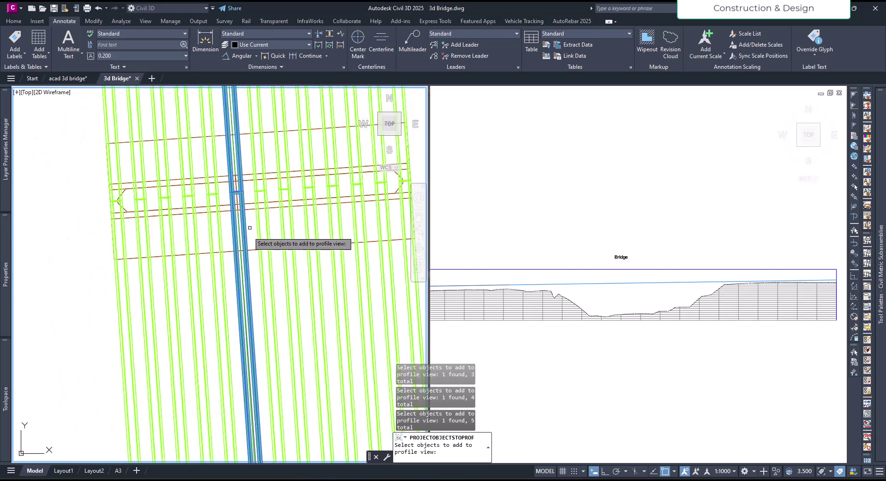
{"action": "left_click", "coordinate": [253, 209]}
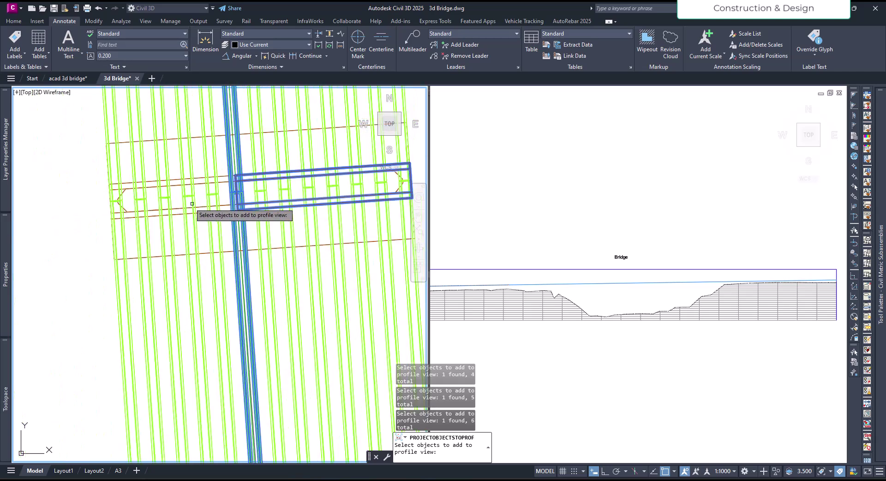
Step: Add the third pier's east cap block and the southernmost span's central girder to the projection selection
{"action": "scroll", "coordinate": [257, 189], "scroll_direction": "down", "scroll_amount": 3}
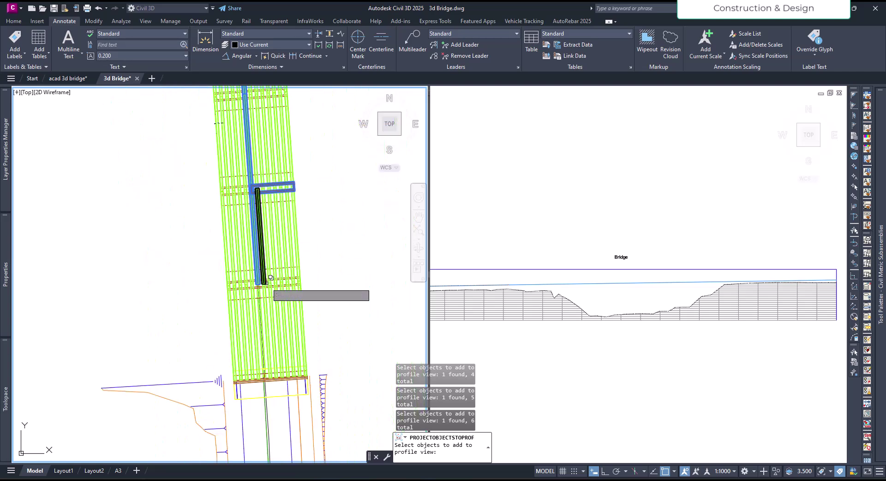
{"action": "scroll", "coordinate": [261, 284], "scroll_direction": "up", "scroll_amount": 4}
{"action": "left_click", "coordinate": [266, 234]}
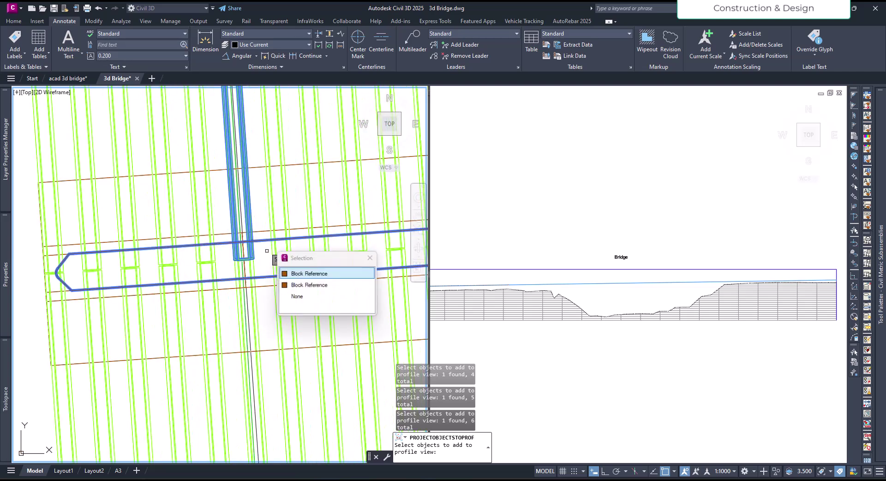
{"action": "left_click", "coordinate": [296, 286]}
{"action": "left_click", "coordinate": [273, 288]}
Step: Add the south abutment's east cap block and its rectangular abutment block to the projection selection
{"action": "scroll", "coordinate": [273, 289], "scroll_direction": "down", "scroll_amount": 3}
{"action": "scroll", "coordinate": [273, 295], "scroll_direction": "up", "scroll_amount": 4}
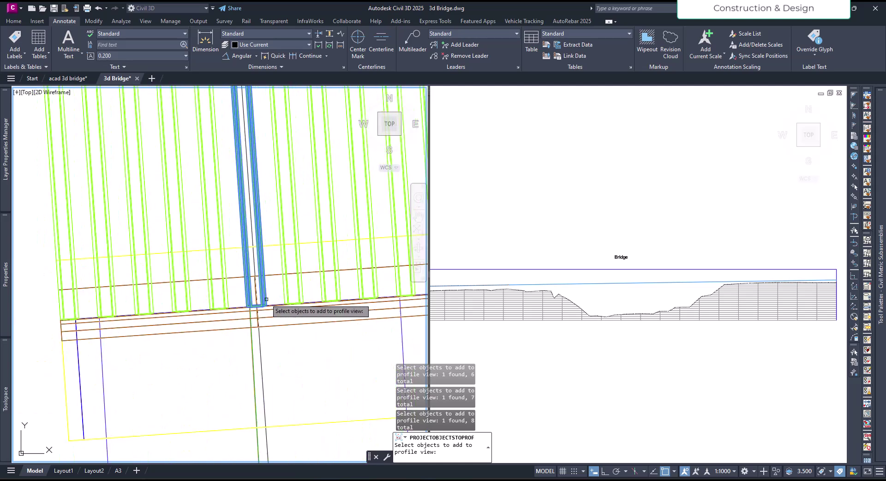
{"action": "left_click", "coordinate": [270, 308]}
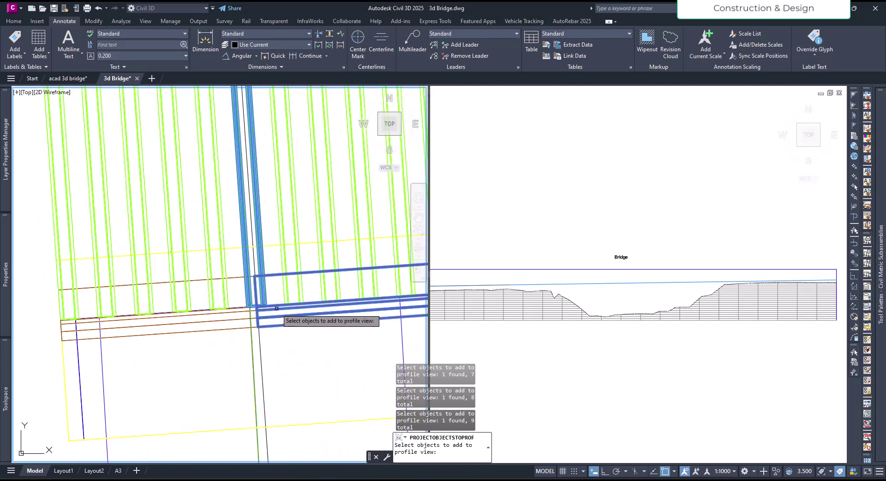
{"action": "left_click", "coordinate": [272, 246]}
{"action": "scroll", "coordinate": [259, 300], "scroll_direction": "down", "scroll_amount": 3}
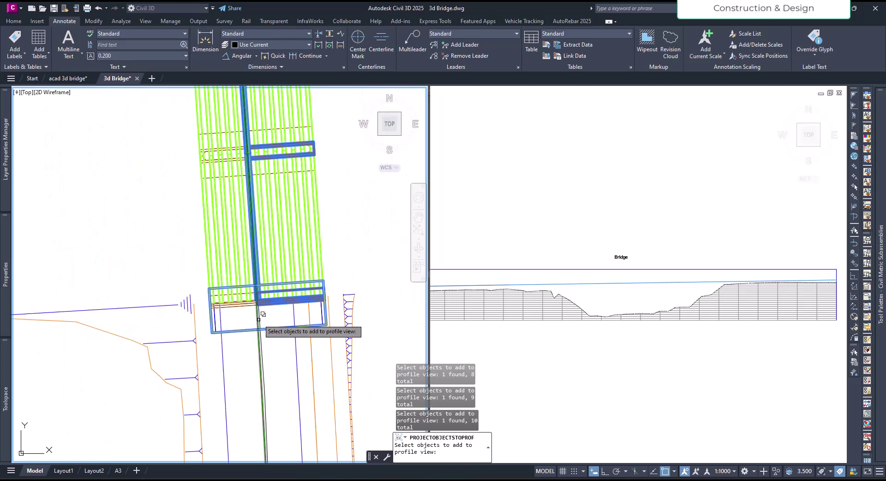
{"action": "scroll", "coordinate": [252, 396], "scroll_direction": "down", "scroll_amount": 3}
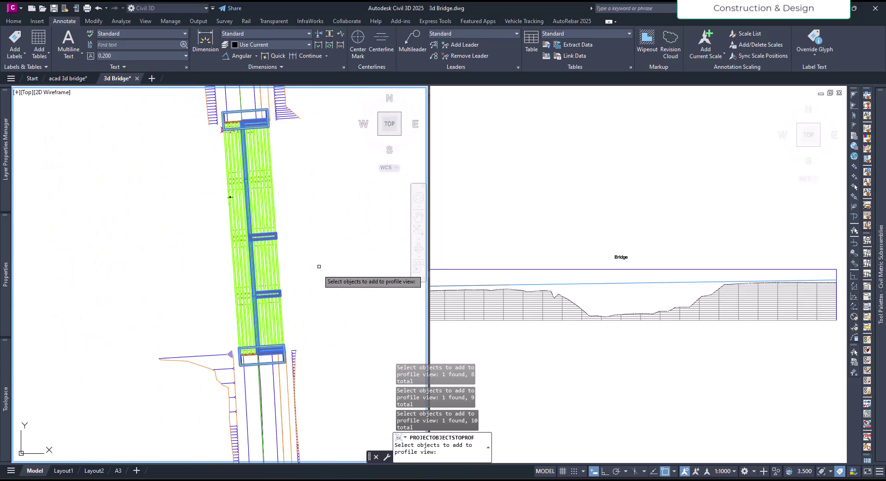
Step: Add the first pier's east cap block and the pier beneath it to the projection selection
{"action": "middle_click_drag", "start_coordinate": [316, 248], "coordinate": [324, 268]}
{"action": "scroll", "coordinate": [290, 204], "scroll_direction": "up", "scroll_amount": 8}
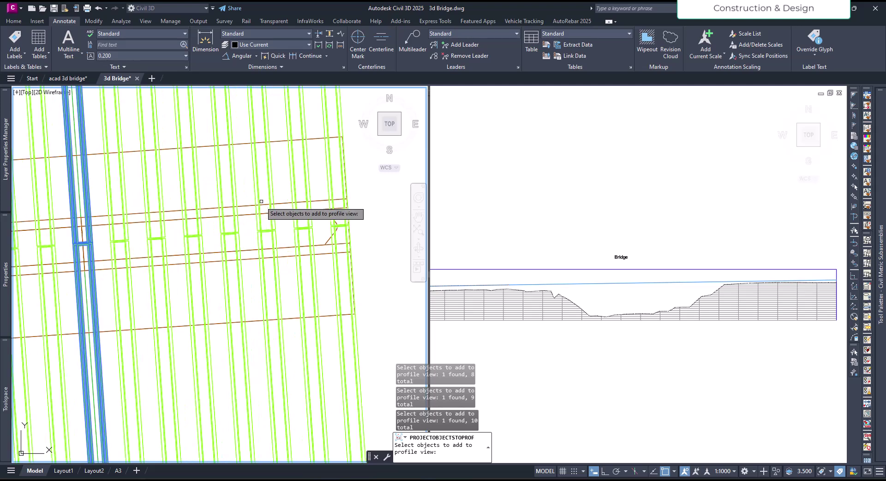
{"action": "left_click", "coordinate": [286, 202]}
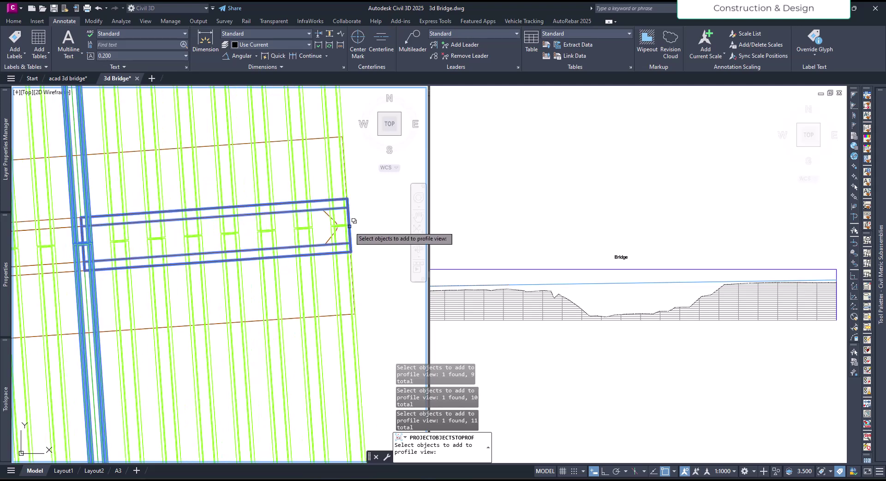
{"action": "left_click", "coordinate": [333, 209]}
{"action": "left_click", "coordinate": [369, 249]}
Step: Add the round-nosed pier blocks under the second and third pier caps to the projection selection
{"action": "scroll", "coordinate": [346, 209], "scroll_direction": "down", "scroll_amount": 4}
{"action": "scroll", "coordinate": [350, 296], "scroll_direction": "up", "scroll_amount": 6}
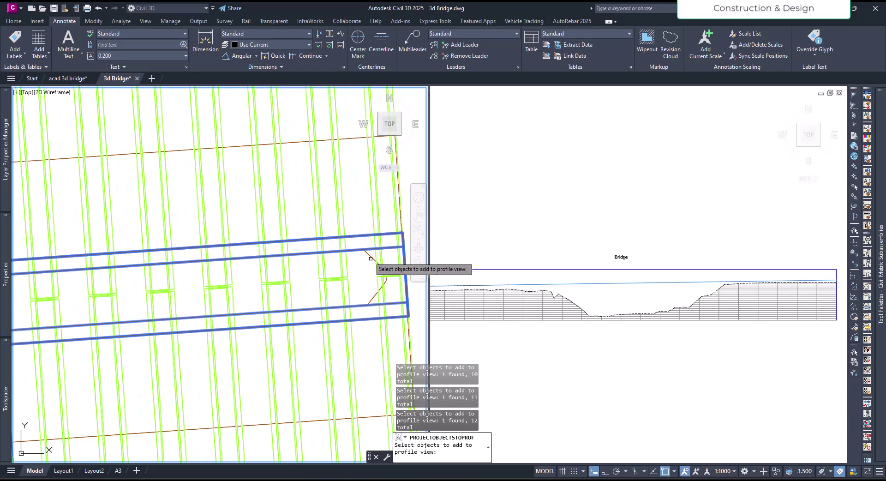
{"action": "left_click", "coordinate": [362, 257]}
{"action": "scroll", "coordinate": [323, 249], "scroll_direction": "down", "scroll_amount": 4}
{"action": "scroll", "coordinate": [286, 249], "scroll_direction": "up", "scroll_amount": 7}
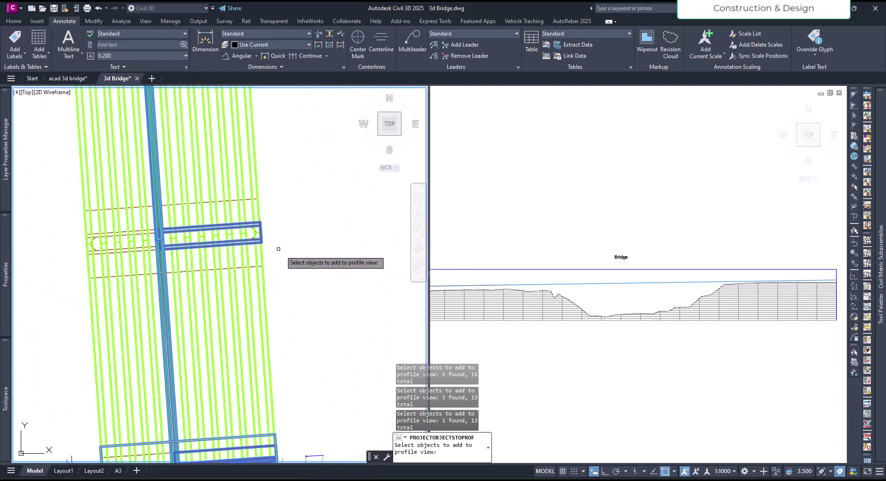
{"action": "left_click", "coordinate": [210, 196]}
Step: Finish selecting the bridge parts and review the abutment, pier and girder blocks listed for projection
{"action": "scroll", "coordinate": [277, 230], "scroll_direction": "down", "scroll_amount": 5}
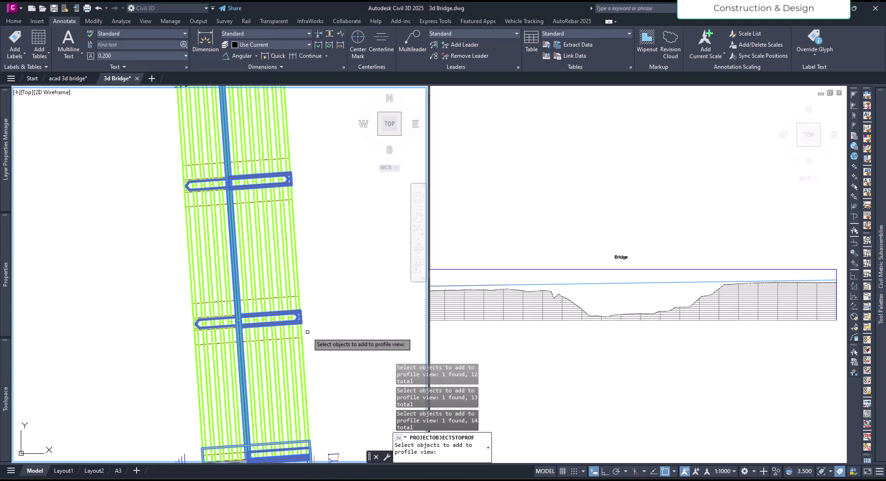
{"action": "scroll", "coordinate": [289, 249], "scroll_direction": "up", "scroll_amount": 6}
{"action": "scroll", "coordinate": [277, 238], "scroll_direction": "down", "scroll_amount": 4}
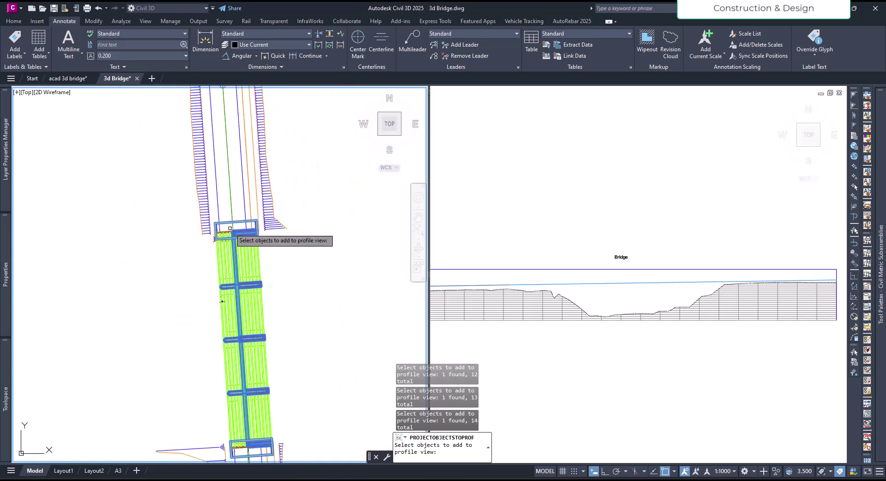
{"action": "scroll", "coordinate": [231, 182], "scroll_direction": "up", "scroll_amount": 5}
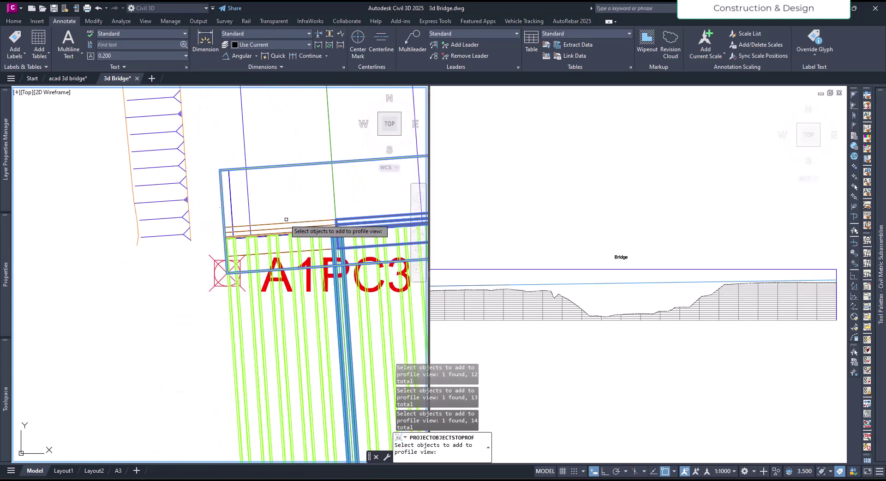
{"action": "scroll", "coordinate": [217, 240], "scroll_direction": "down", "scroll_amount": 7}
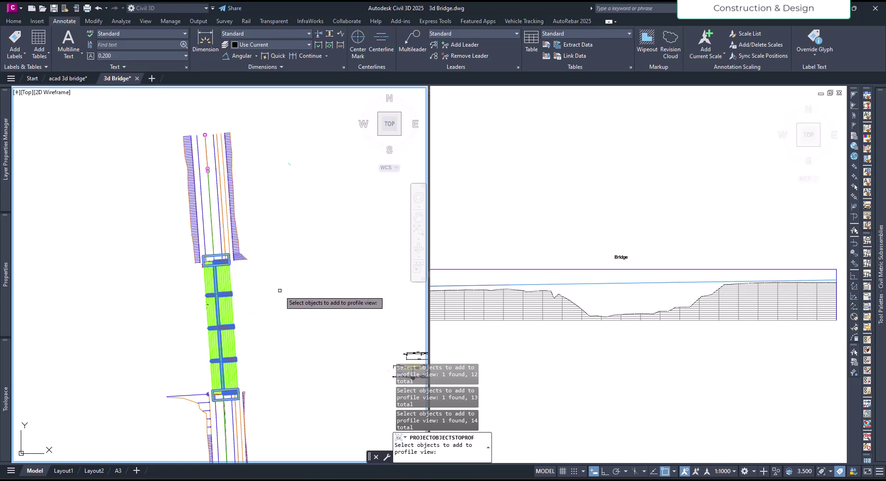
{"action": "key", "text": "Return"}
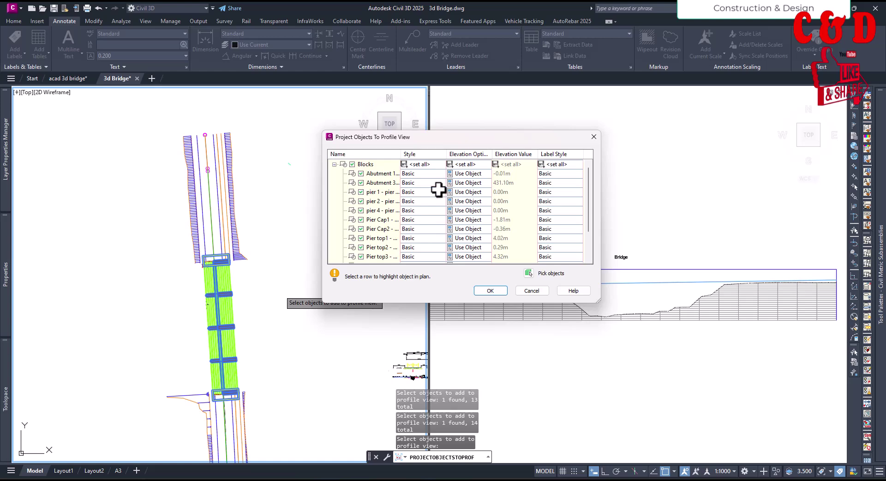
{"action": "scroll", "coordinate": [378, 238], "scroll_direction": "down", "scroll_amount": 2}
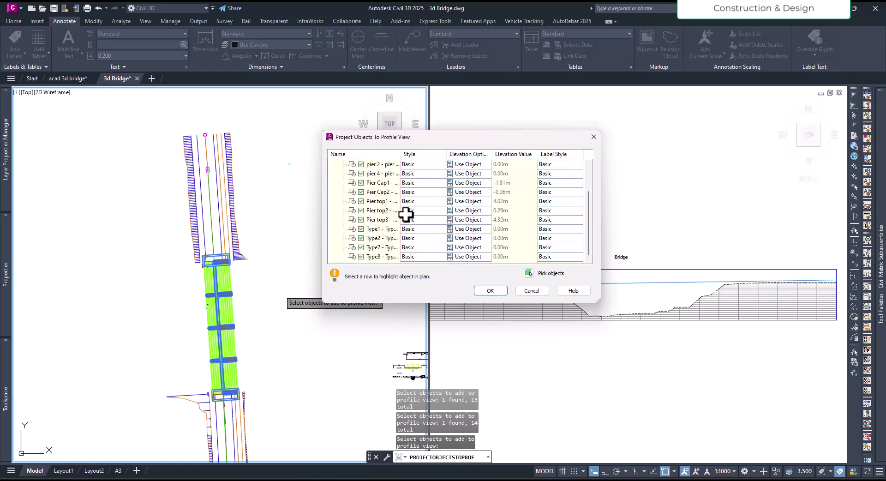
{"action": "scroll", "coordinate": [469, 233], "scroll_direction": "up", "scroll_amount": 2}
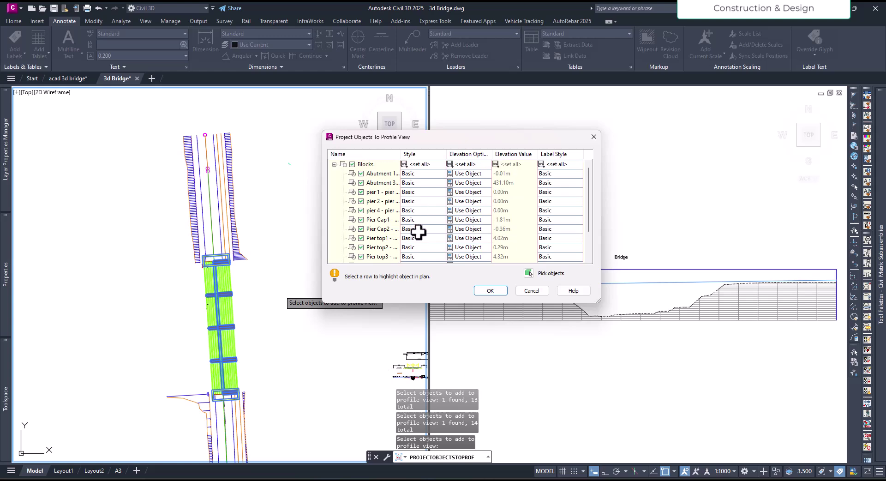
Step: Project all the listed bridge blocks onto the Bridge profile view, including objects outside the elevation limits
{"action": "scroll", "coordinate": [450, 254], "scroll_direction": "down", "scroll_amount": 2}
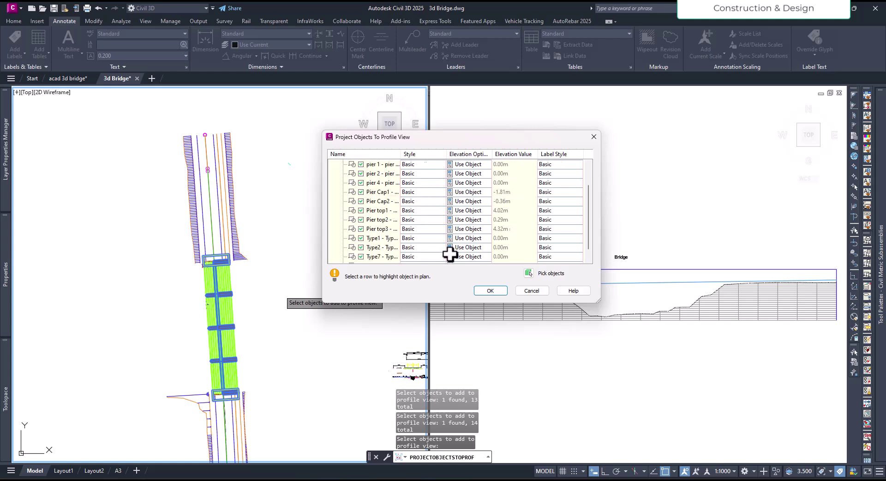
{"action": "left_click", "coordinate": [489, 289]}
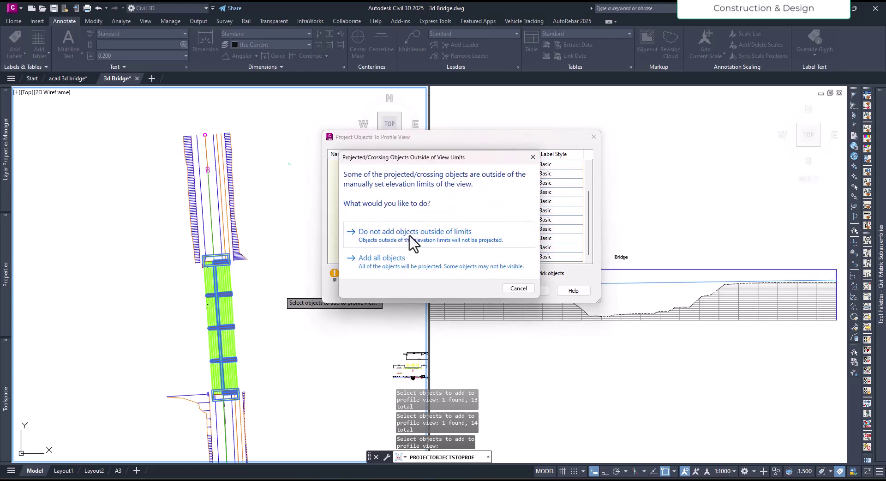
{"action": "left_click", "coordinate": [404, 261]}
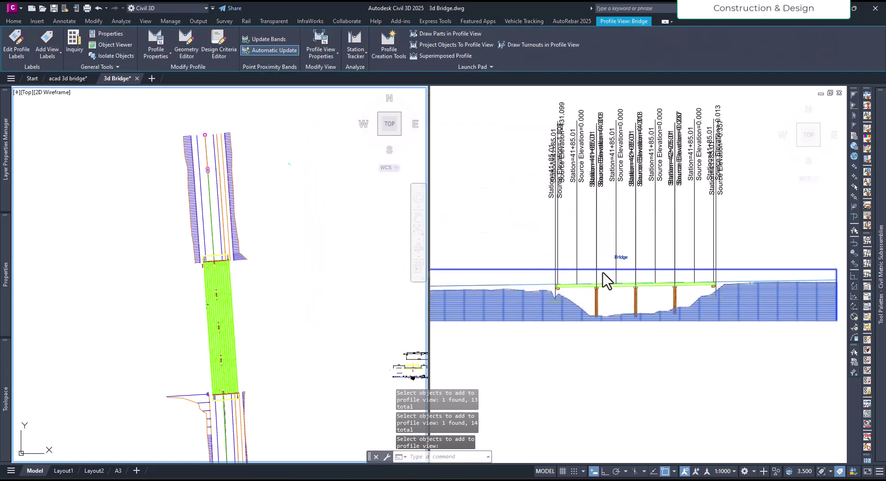
Step: Inspect the projected abutment, girders and piers against the ground line in the Bridge profile view
{"action": "left_click", "coordinate": [613, 298]}
{"action": "scroll", "coordinate": [567, 284], "scroll_direction": "up", "scroll_amount": 2}
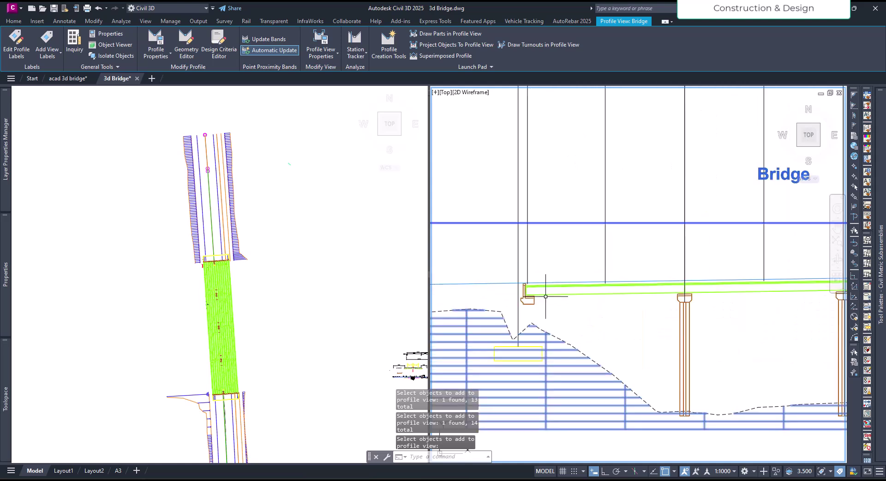
{"action": "scroll", "coordinate": [522, 304], "scroll_direction": "up", "scroll_amount": 3}
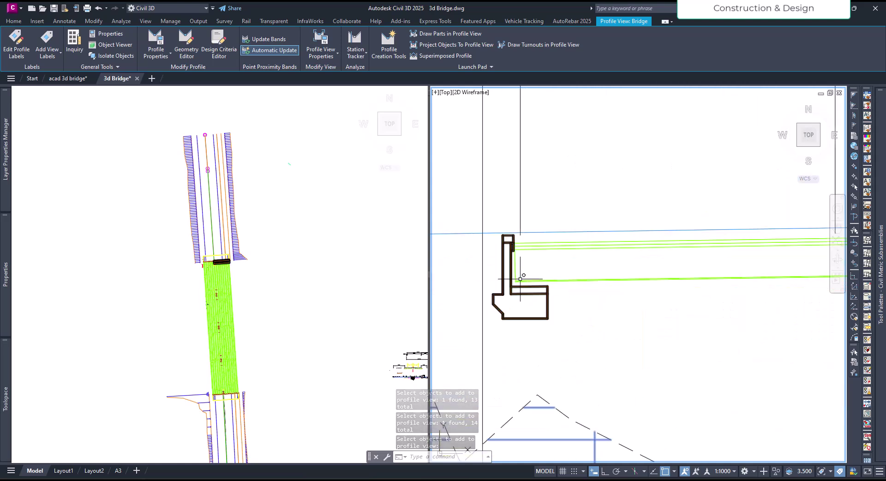
{"action": "scroll", "coordinate": [503, 276], "scroll_direction": "down", "scroll_amount": 5}
{"action": "scroll", "coordinate": [677, 343], "scroll_direction": "up", "scroll_amount": 4}
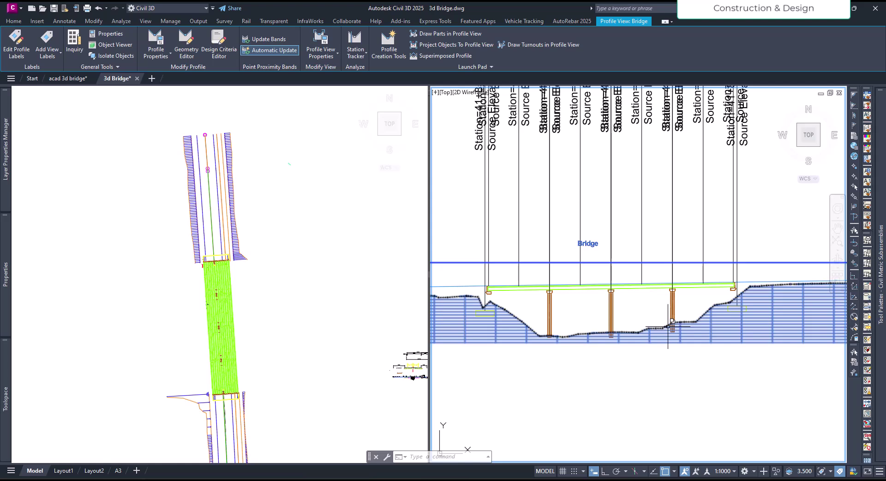
{"action": "scroll", "coordinate": [690, 339], "scroll_direction": "down", "scroll_amount": 2}
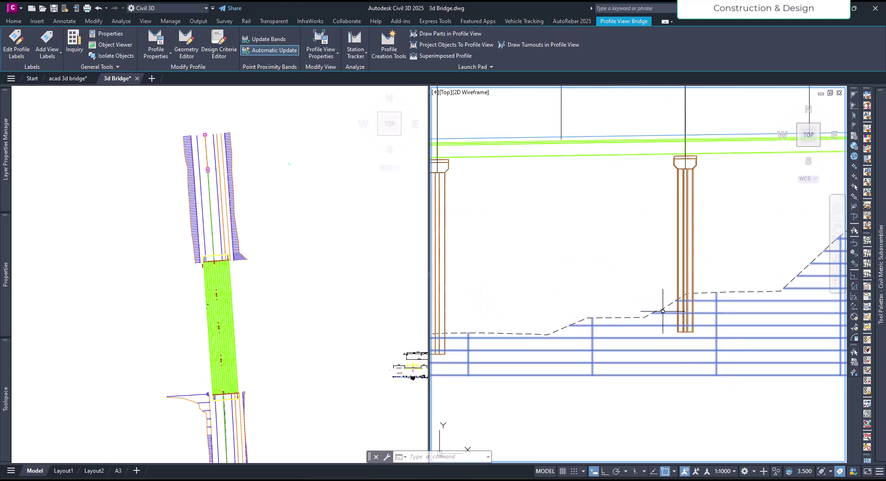
{"action": "middle_click_drag", "start_coordinate": [663, 311], "coordinate": [677, 285]}
Step: Check the rectangular foundation block at the bridge's south end in the plan view by selecting and releasing it
{"action": "left_click", "coordinate": [357, 310]}
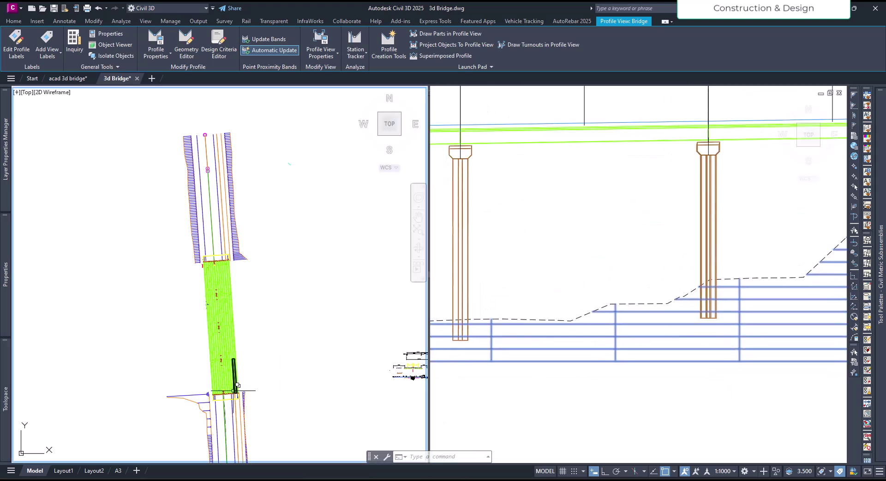
{"action": "scroll", "coordinate": [237, 385], "scroll_direction": "up", "scroll_amount": 5}
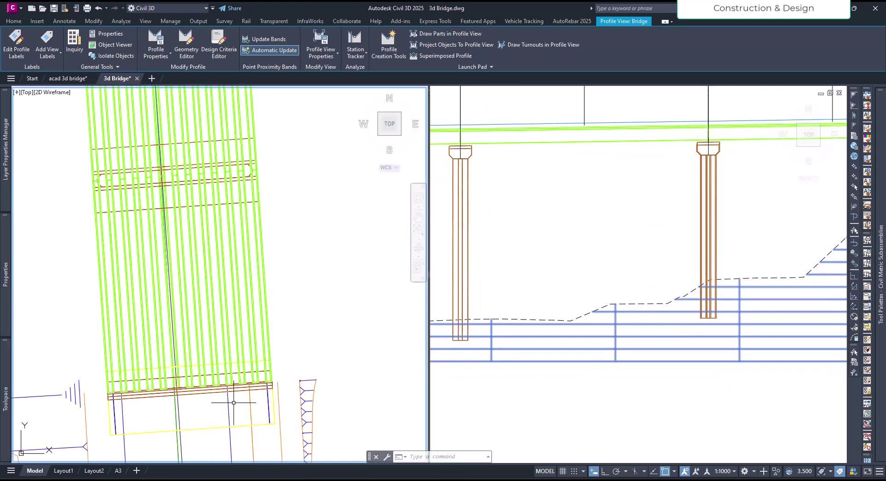
{"action": "left_click", "coordinate": [274, 403]}
{"action": "left_click", "coordinate": [318, 443]}
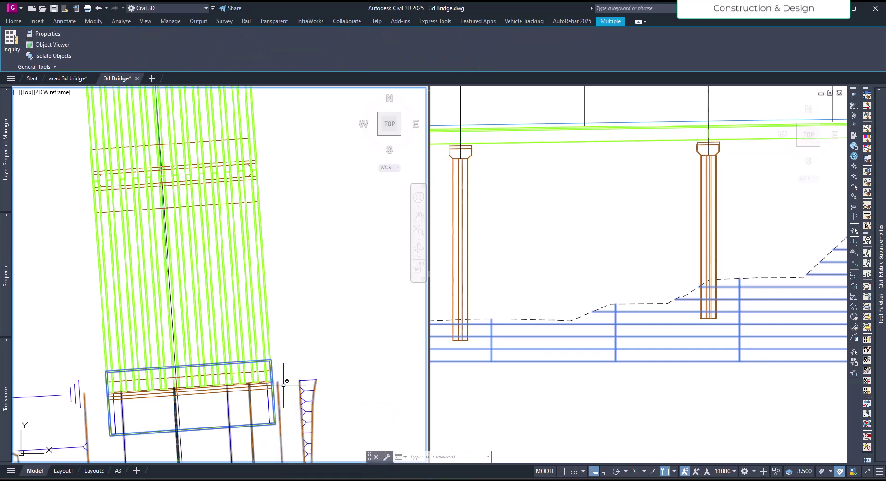
{"action": "key", "text": "Escape"}
Step: Delete all the station and source elevation labels of the projected objects above the Bridge profile view
{"action": "left_click", "coordinate": [510, 280]}
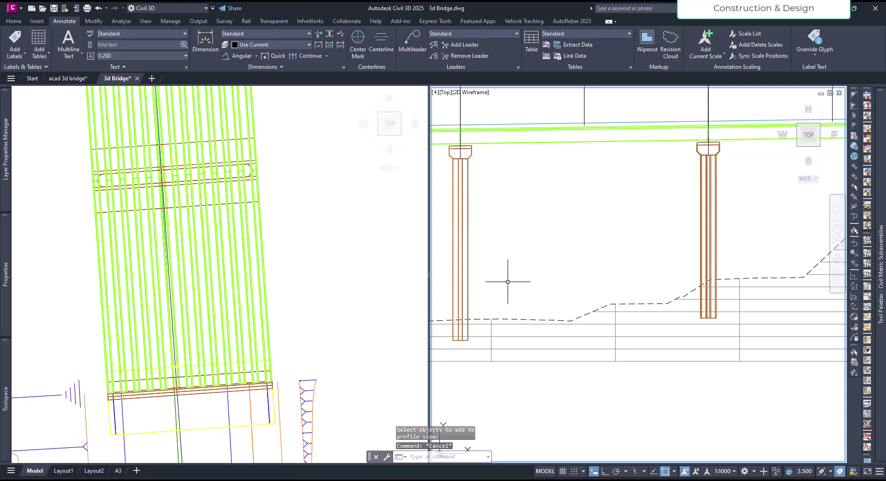
{"action": "scroll", "coordinate": [653, 352], "scroll_direction": "down", "scroll_amount": 6}
{"action": "mouse_move", "coordinate": [652, 352]}
{"action": "middle_mouse_down"}
{"action": "mouse_move", "coordinate": [634, 342]}
{"action": "mouse_move", "coordinate": [658, 362]}
{"action": "middle_mouse_up"}
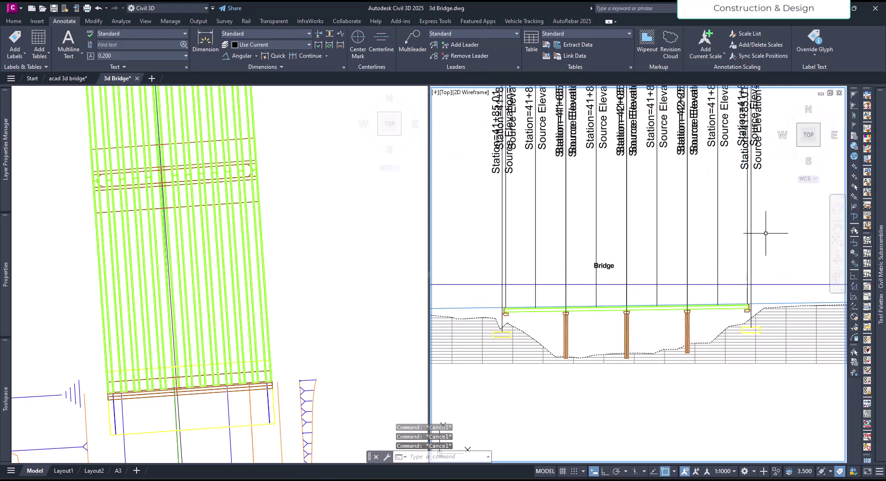
{"action": "left_click", "coordinate": [798, 231]}
{"action": "left_click", "coordinate": [471, 188]}
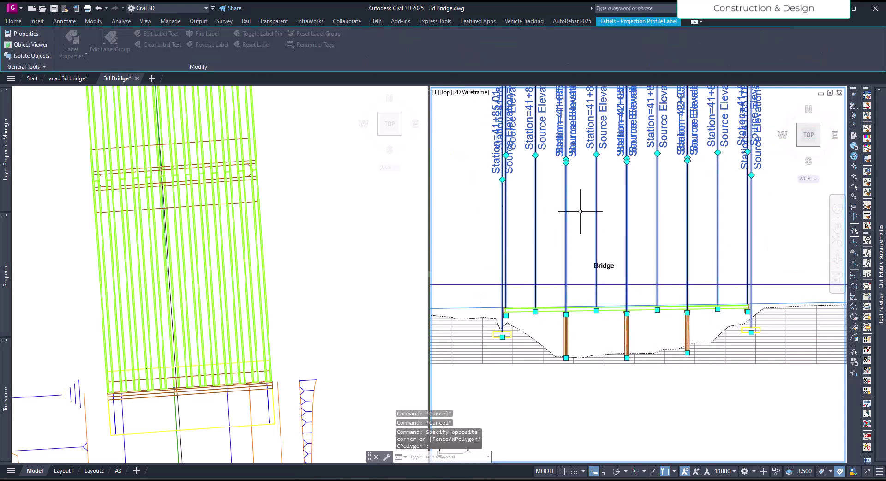
{"action": "key", "text": "Delete"}
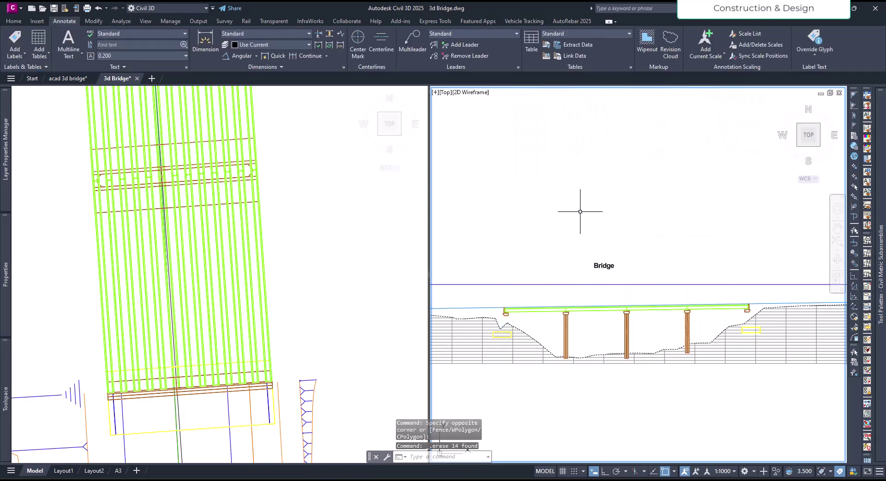
Step: Examine the projected abutment caps, girder ends and piers at both ends of the bridge in the profile view
{"action": "scroll", "coordinate": [755, 301], "scroll_direction": "up", "scroll_amount": 4}
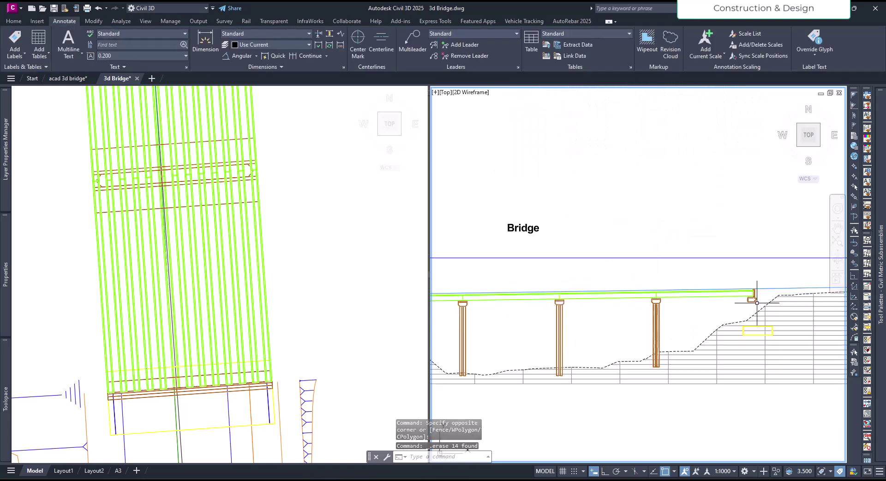
{"action": "scroll", "coordinate": [758, 272], "scroll_direction": "up", "scroll_amount": 4}
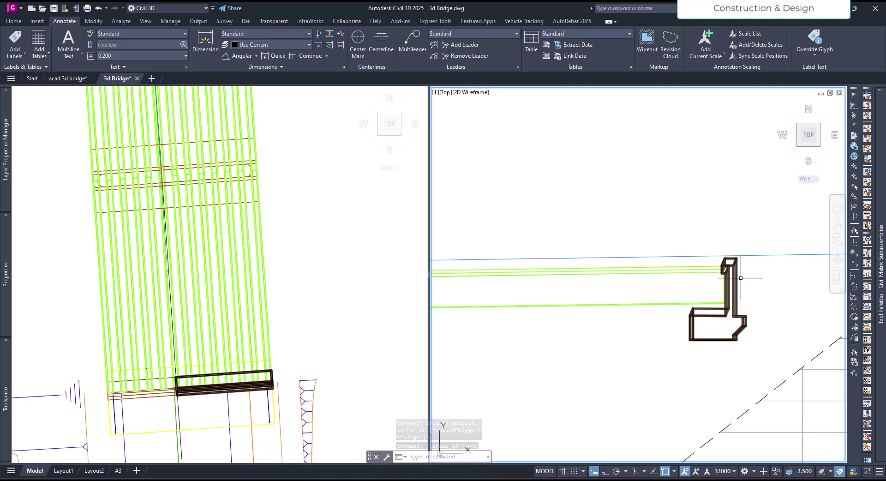
{"action": "scroll", "coordinate": [762, 303], "scroll_direction": "down", "scroll_amount": 5}
{"action": "middle_click_drag", "start_coordinate": [686, 317], "coordinate": [752, 306]}
{"action": "scroll", "coordinate": [659, 257], "scroll_direction": "down", "scroll_amount": 2}
{"action": "scroll", "coordinate": [625, 320], "scroll_direction": "up", "scroll_amount": 2}
{"action": "middle_click_drag", "start_coordinate": [625, 320], "coordinate": [675, 326]}
{"action": "scroll", "coordinate": [485, 272], "scroll_direction": "up", "scroll_amount": 4}
{"action": "scroll", "coordinate": [590, 280], "scroll_direction": "down", "scroll_amount": 4}
{"action": "middle_click_drag", "start_coordinate": [606, 300], "coordinate": [598, 299]}
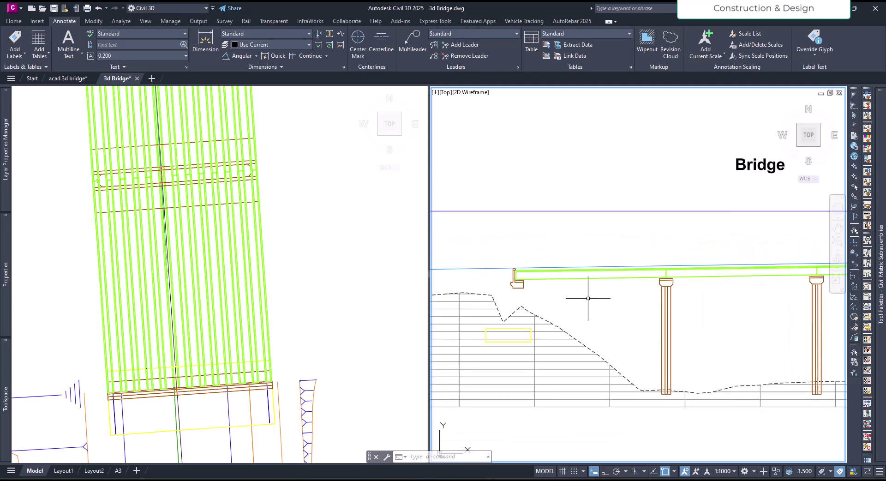
Step: Check the yellow foundation block below the profile's first abutment by selecting it as a Profile View-Projection Objects item, and release it
{"action": "left_click", "coordinate": [305, 303]}
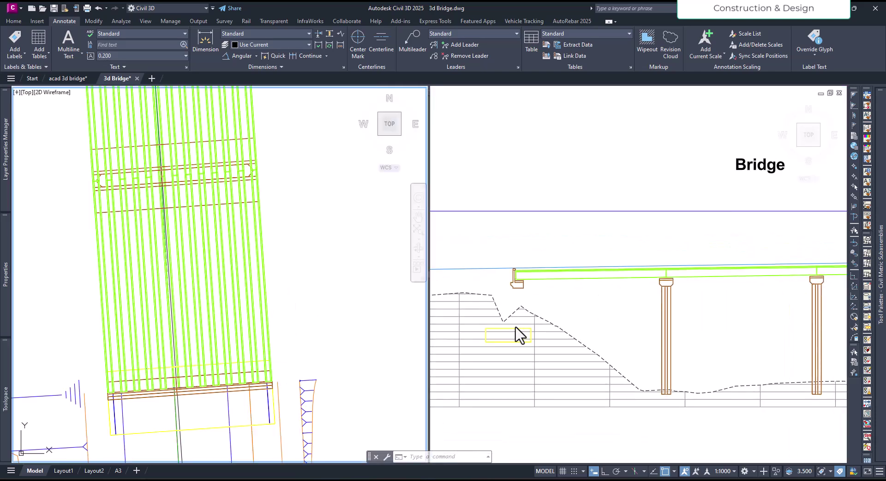
{"action": "left_click", "coordinate": [552, 348]}
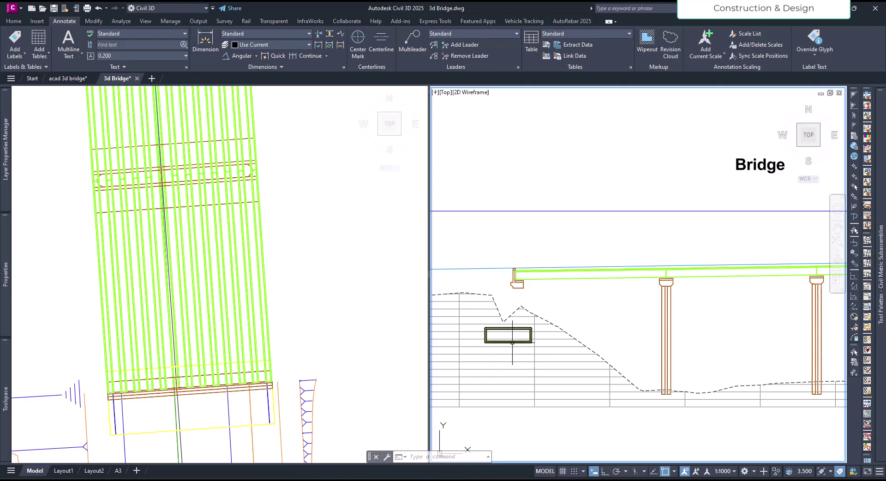
{"action": "scroll", "coordinate": [527, 338], "scroll_direction": "up", "scroll_amount": 2}
{"action": "left_click", "coordinate": [552, 349]}
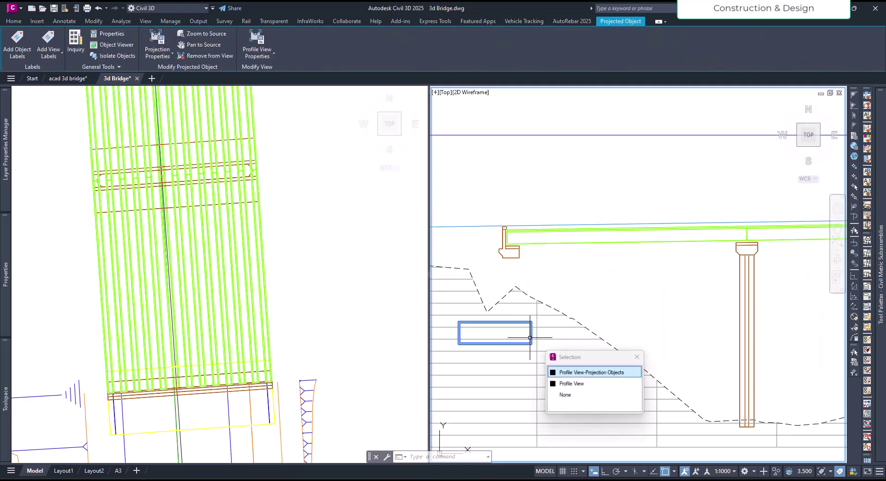
{"action": "left_click", "coordinate": [582, 373]}
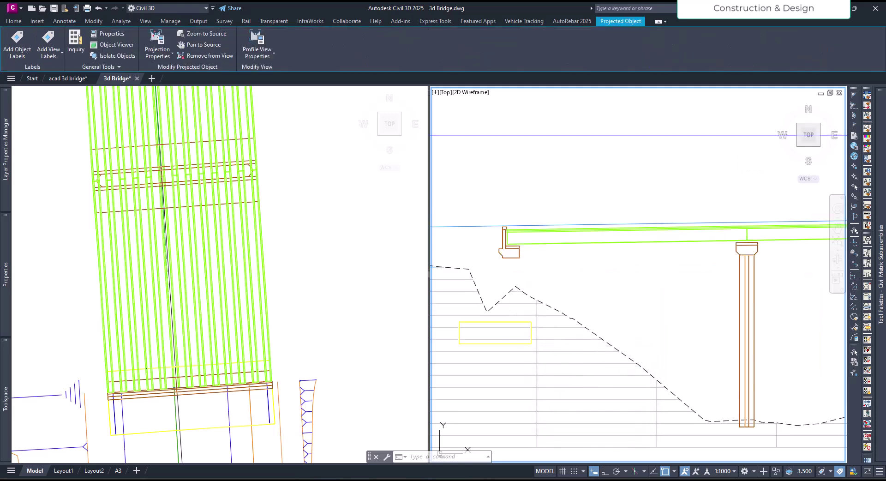
{"action": "key", "text": "Escape"}
{"action": "scroll", "coordinate": [573, 347], "scroll_direction": "down", "scroll_amount": 5}
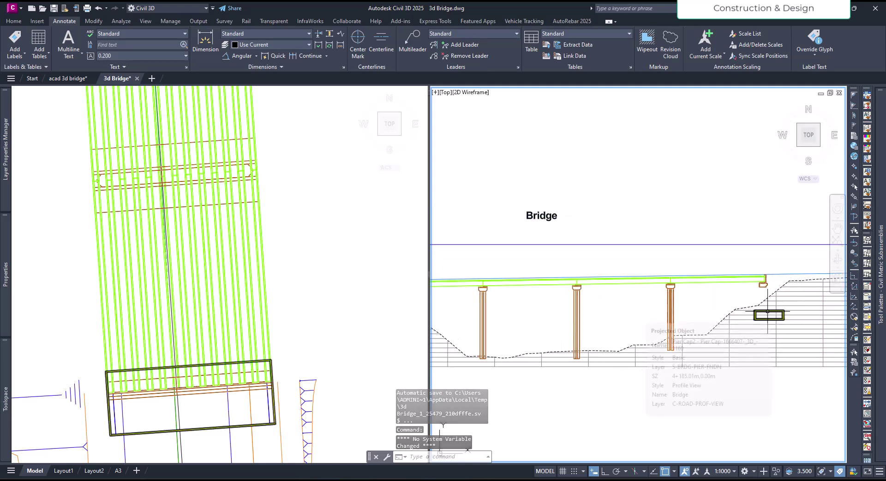
Step: Select the projected foundation block under the abutment at the profile's far end to locate its source in plan
{"action": "left_click", "coordinate": [761, 311]}
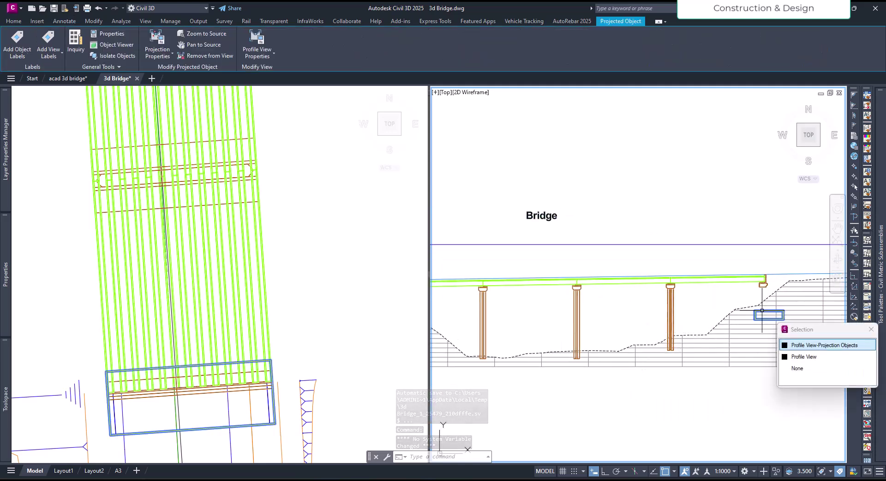
{"action": "left_click", "coordinate": [796, 344]}
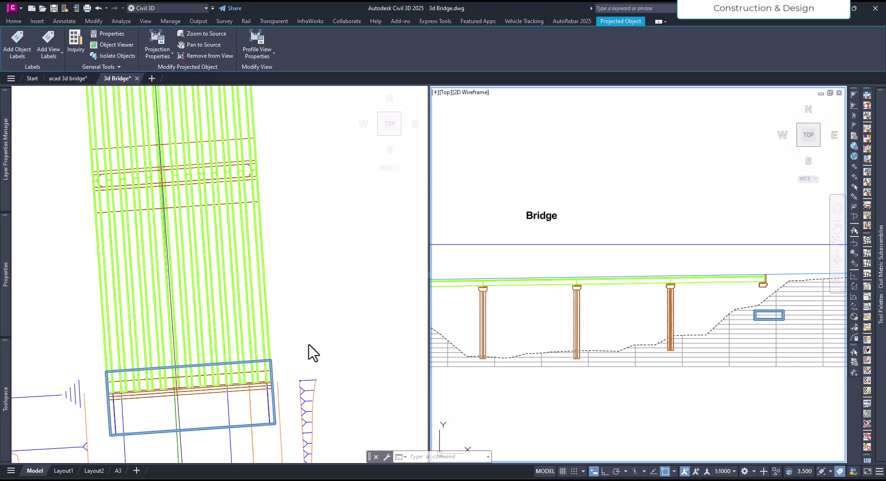
{"action": "left_click", "coordinate": [306, 361]}
{"action": "left_click", "coordinate": [514, 339]}
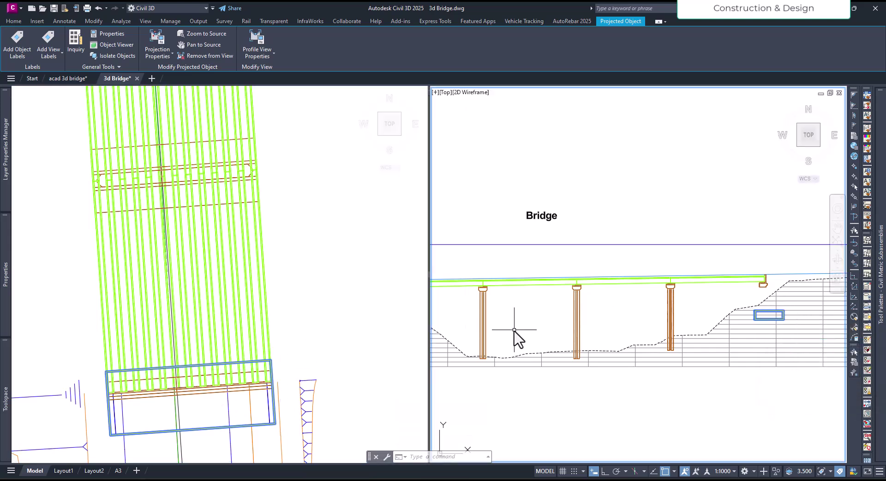
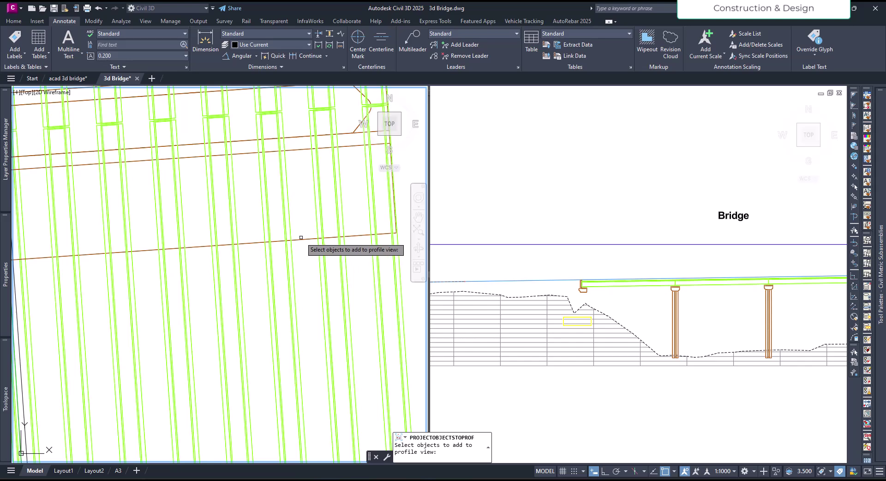
Step: Select the rectangular foundation blocks around the south, middle and north piers in plan for projection onto the profile view
{"action": "left_click", "coordinate": [307, 247]}
{"action": "scroll", "coordinate": [310, 285], "scroll_direction": "down", "scroll_amount": 5}
{"action": "scroll", "coordinate": [311, 285], "scroll_direction": "up", "scroll_amount": 10}
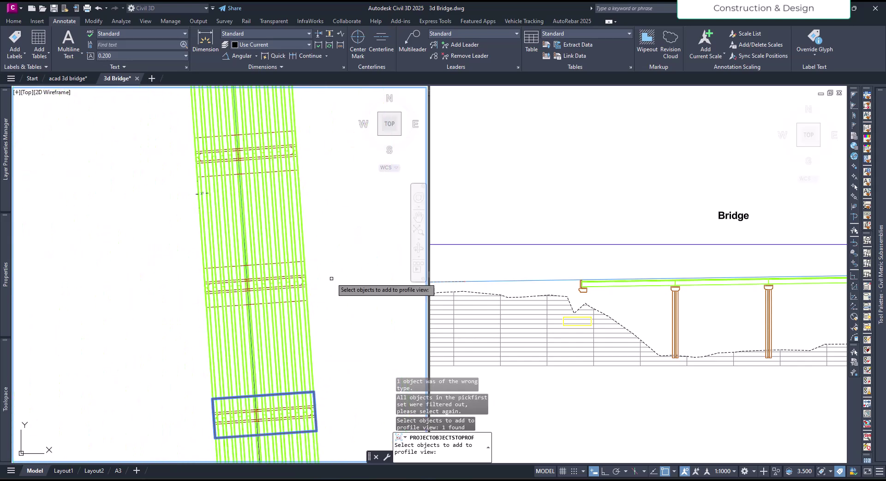
{"action": "left_click", "coordinate": [310, 308]}
{"action": "scroll", "coordinate": [310, 310], "scroll_direction": "down", "scroll_amount": 5}
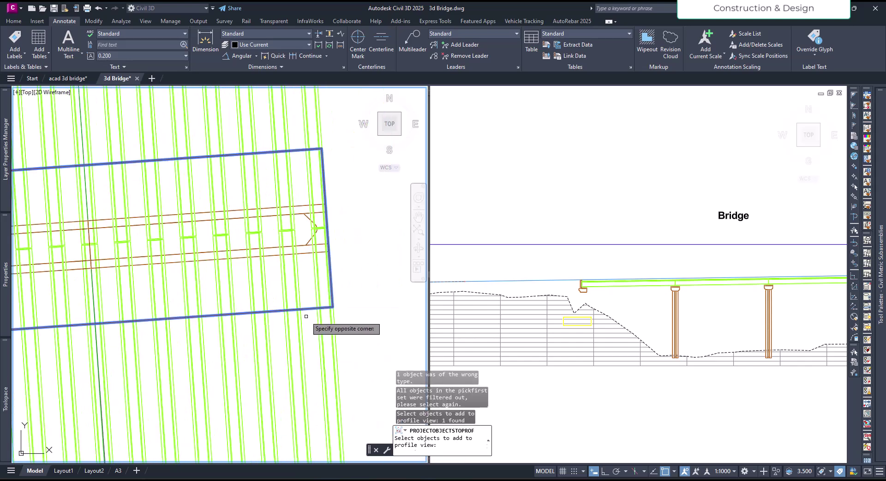
{"action": "left_click", "coordinate": [312, 376]}
{"action": "scroll", "coordinate": [306, 241], "scroll_direction": "up", "scroll_amount": 4}
{"action": "scroll", "coordinate": [332, 273], "scroll_direction": "up", "scroll_amount": 3}
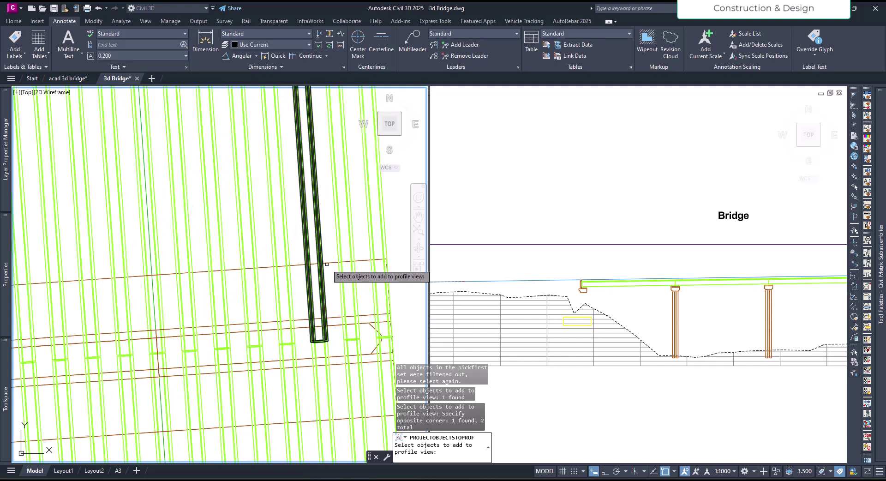
{"action": "left_click", "coordinate": [336, 254]}
{"action": "left_click", "coordinate": [332, 259]}
{"action": "scroll", "coordinate": [295, 387], "scroll_direction": "down", "scroll_amount": 5}
{"action": "scroll", "coordinate": [302, 244], "scroll_direction": "up", "scroll_amount": 4}
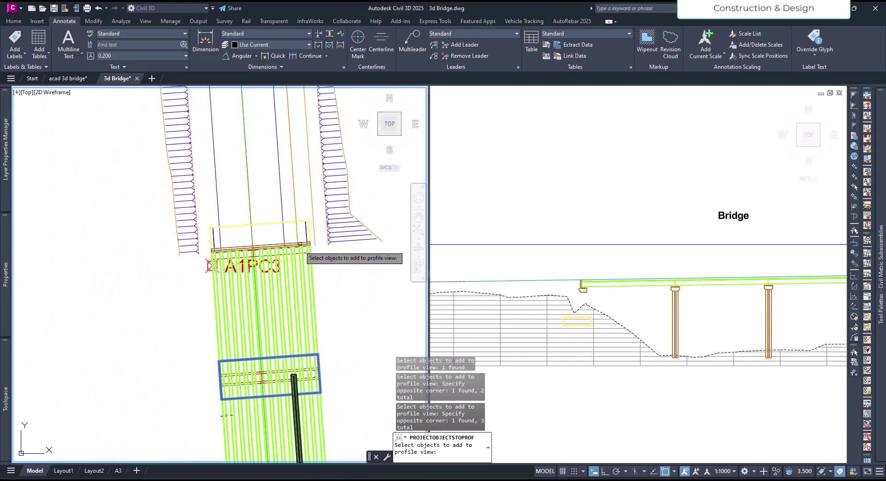
{"action": "left_click", "coordinate": [299, 193]}
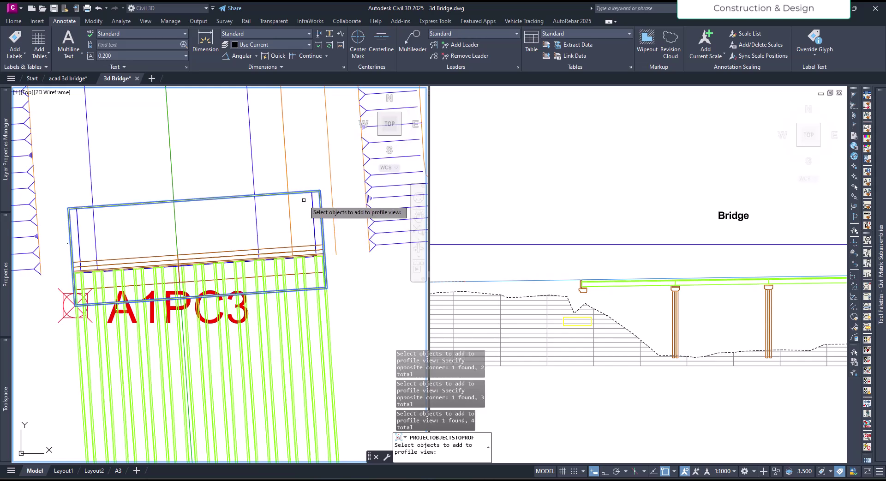
{"action": "left_click", "coordinate": [300, 188], "text": "shift"}
{"action": "left_click", "coordinate": [299, 210], "text": "shift"}
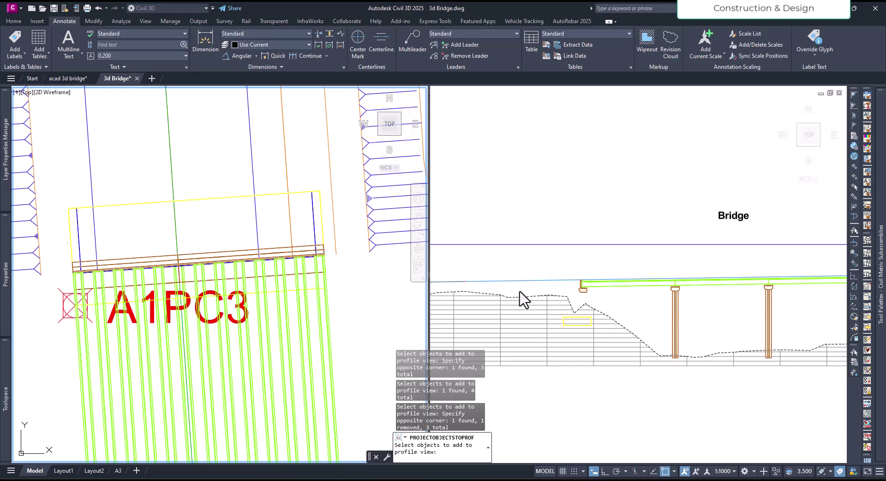
Step: Switch the plan viewport to the SW Isometric view
{"action": "left_click", "coordinate": [544, 276]}
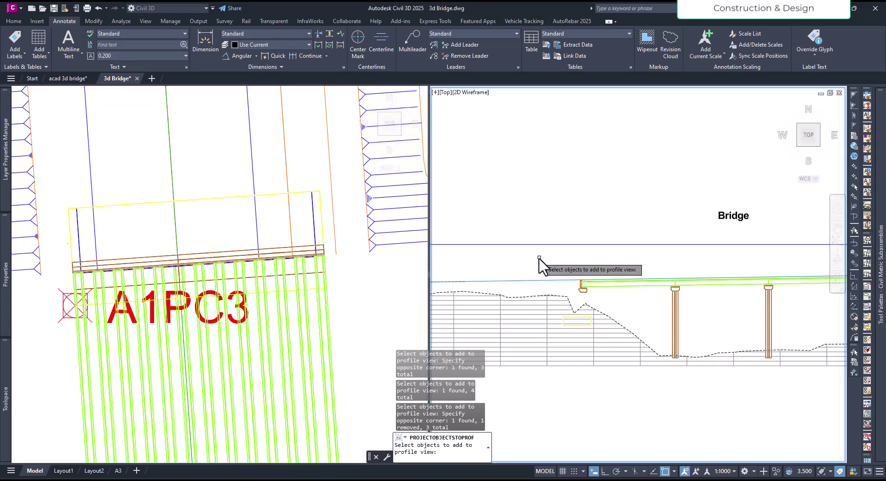
{"action": "left_click", "coordinate": [312, 281]}
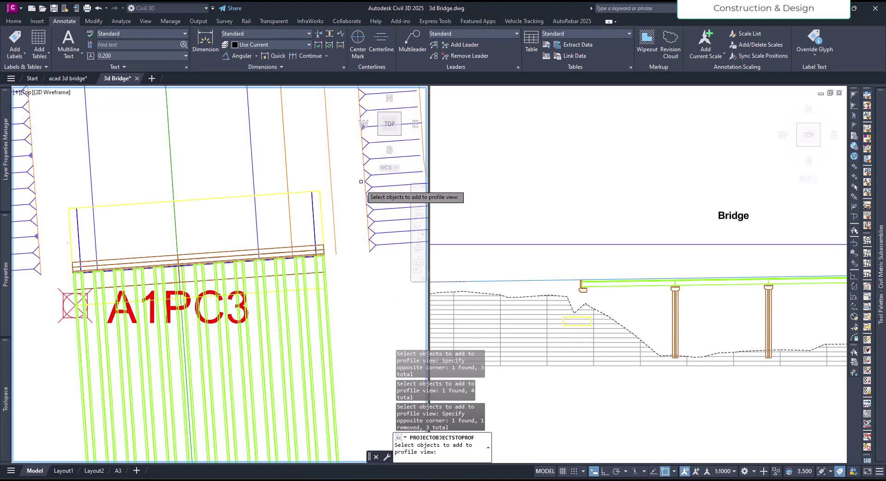
{"action": "left_click", "coordinate": [379, 133]}
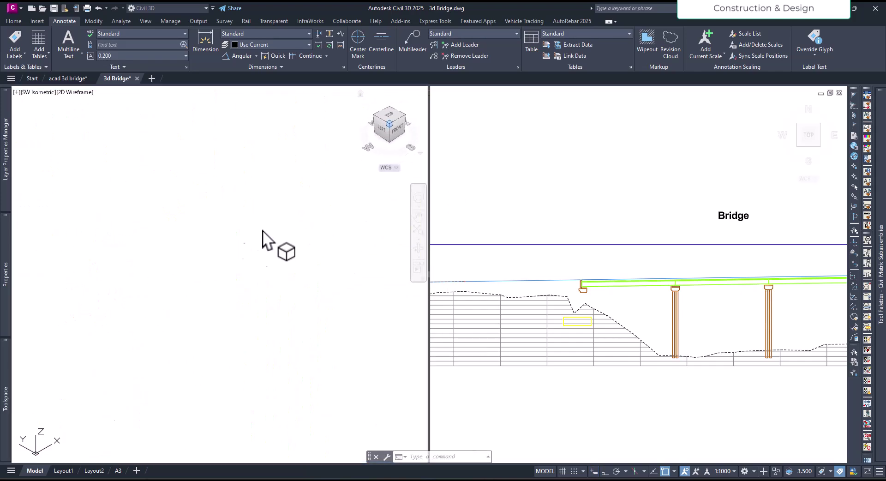
Step: Add both wingwalls at the near abutment and both wingwalls at the far abutment to the objects for profile view projection
{"action": "scroll", "coordinate": [131, 225], "scroll_direction": "up", "scroll_amount": 5}
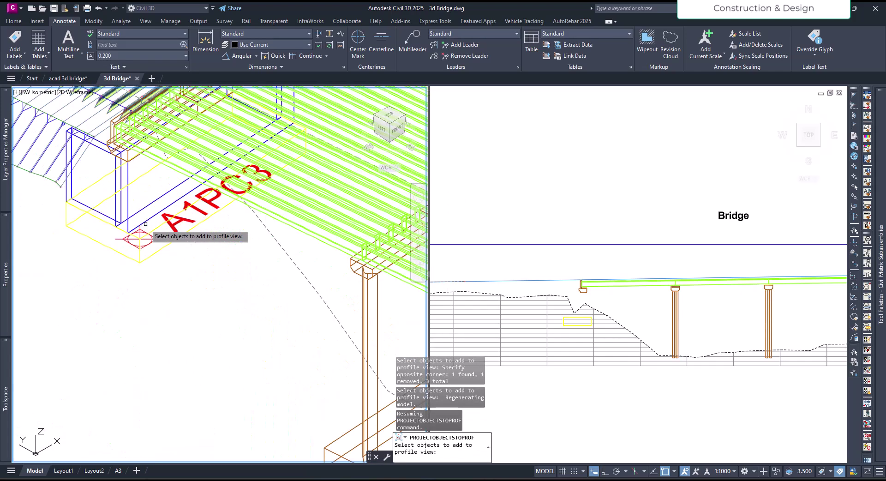
{"action": "left_click", "coordinate": [129, 197]}
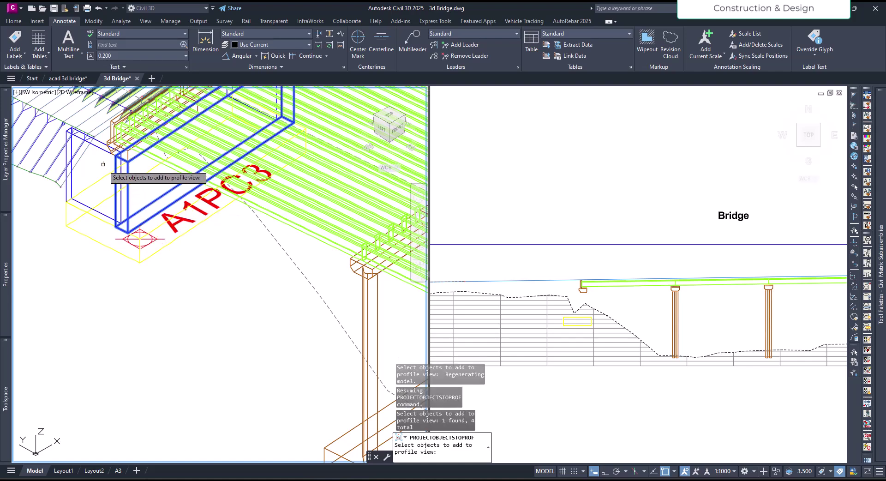
{"action": "left_click", "coordinate": [100, 148]}
{"action": "scroll", "coordinate": [86, 185], "scroll_direction": "down", "scroll_amount": 5}
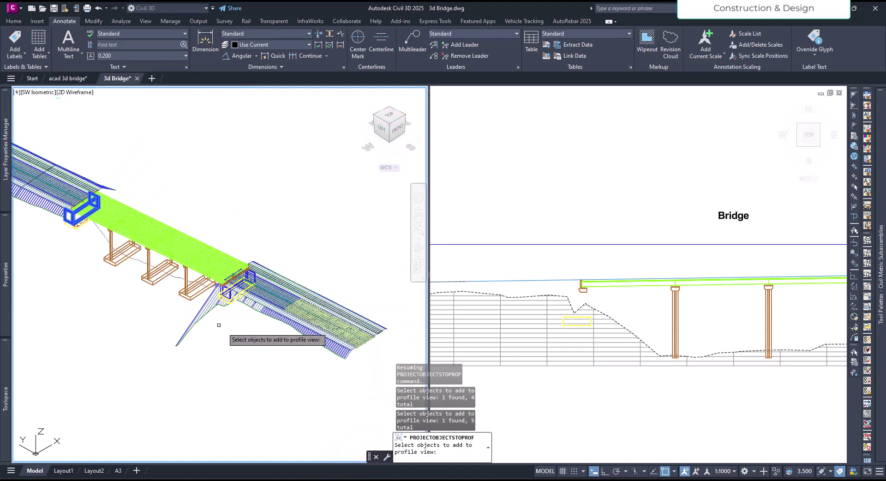
{"action": "scroll", "coordinate": [235, 334], "scroll_direction": "up", "scroll_amount": 5}
{"action": "left_click", "coordinate": [238, 282]}
{"action": "left_click", "coordinate": [210, 265]}
{"action": "scroll", "coordinate": [199, 284], "scroll_direction": "down", "scroll_amount": 5}
{"action": "middle_click_drag", "start_coordinate": [198, 366], "coordinate": [316, 376]}
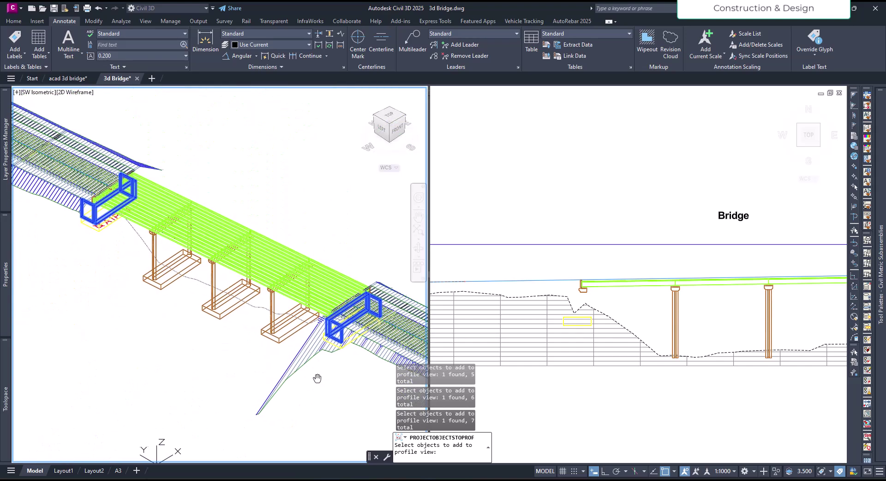
Step: Try to add the foundation block of the pier nearest the far abutment to the projection selection again
{"action": "scroll", "coordinate": [316, 375], "scroll_direction": "up", "scroll_amount": 1}
{"action": "scroll", "coordinate": [646, 318], "scroll_direction": "down", "scroll_amount": 4}
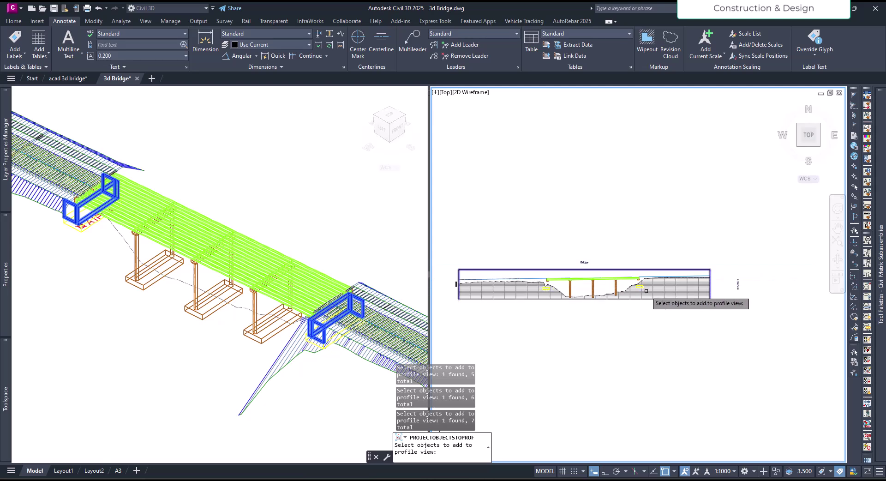
{"action": "scroll", "coordinate": [612, 312], "scroll_direction": "up", "scroll_amount": 4}
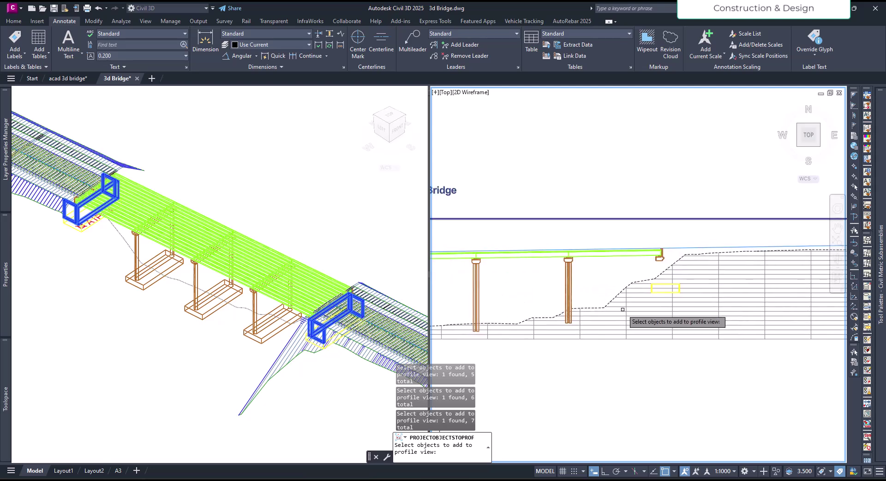
{"action": "left_click", "coordinate": [282, 202]}
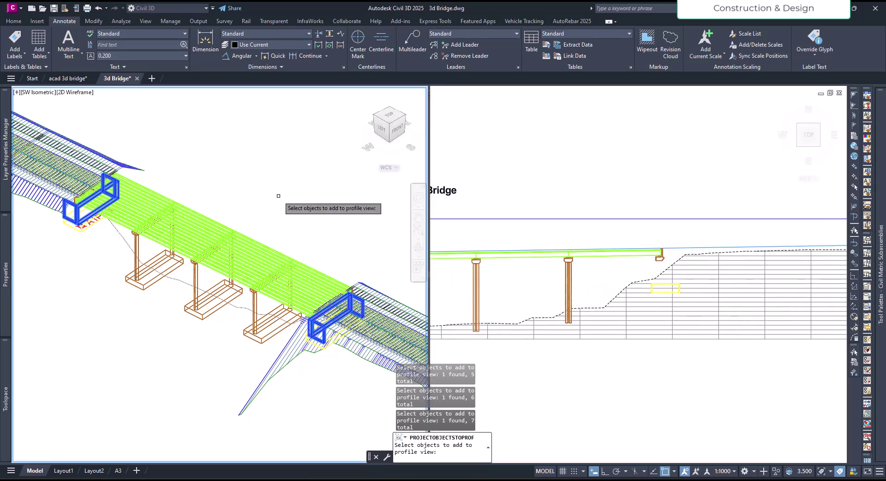
{"action": "left_click", "coordinate": [272, 332]}
{"action": "left_click", "coordinate": [267, 336]}
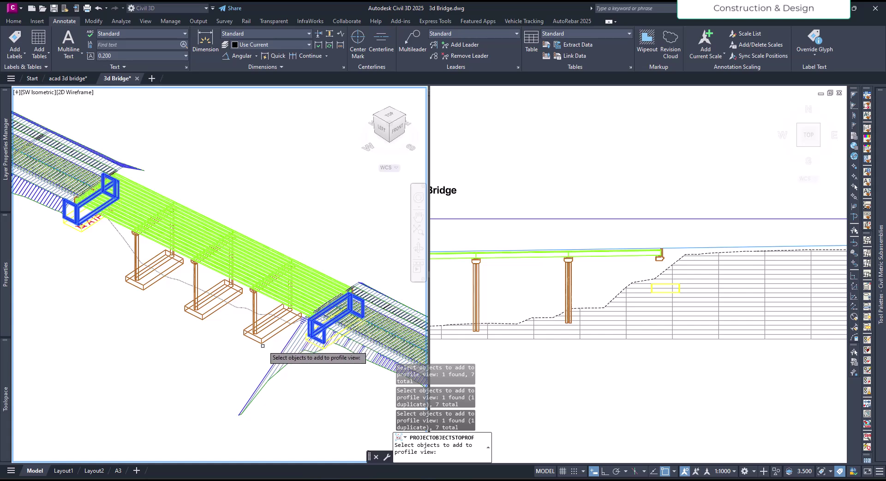
{"action": "scroll", "coordinate": [266, 337], "scroll_direction": "up", "scroll_amount": 5}
{"action": "left_click", "coordinate": [273, 343]}
{"action": "left_click", "coordinate": [226, 298]}
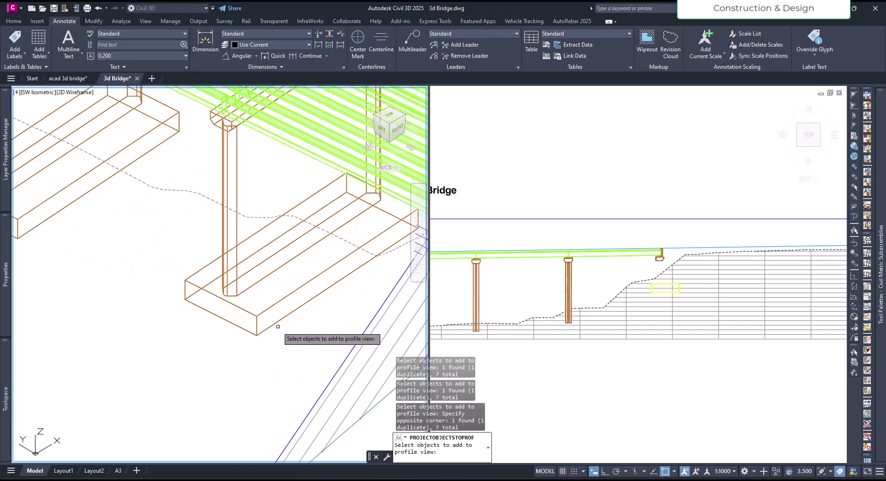
{"action": "scroll", "coordinate": [277, 330], "scroll_direction": "down", "scroll_amount": 4}
{"action": "left_click", "coordinate": [234, 356]}
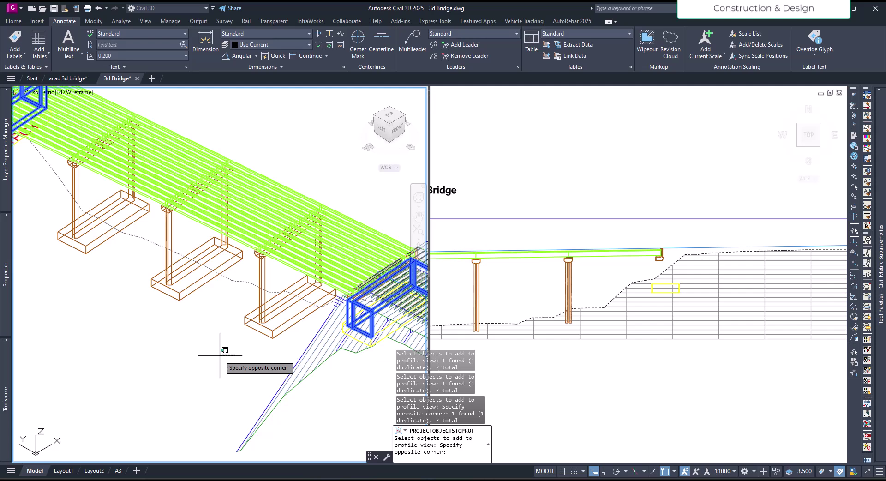
{"action": "left_click", "coordinate": [220, 355]}
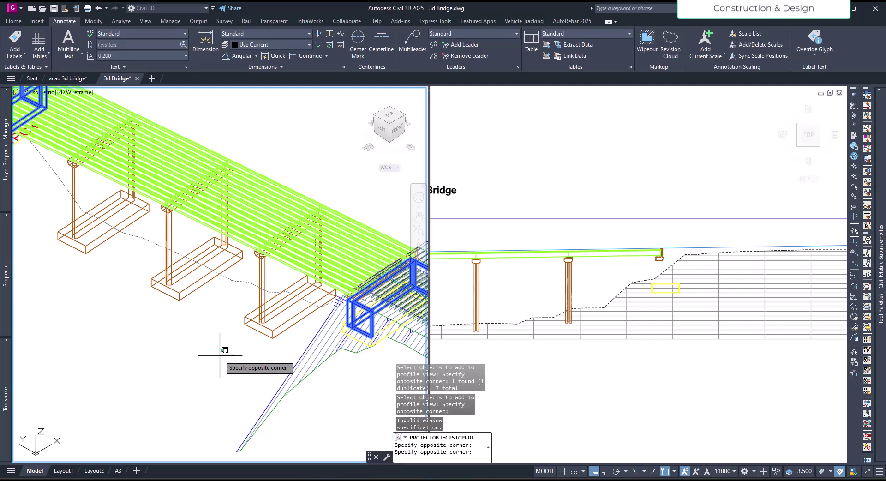
{"action": "left_click", "coordinate": [223, 354]}
Step: Project the selected pier pile caps and wingwalls onto the Bridge profile view, adding all objects including those outside the elevation limits
{"action": "key", "text": "Return"}
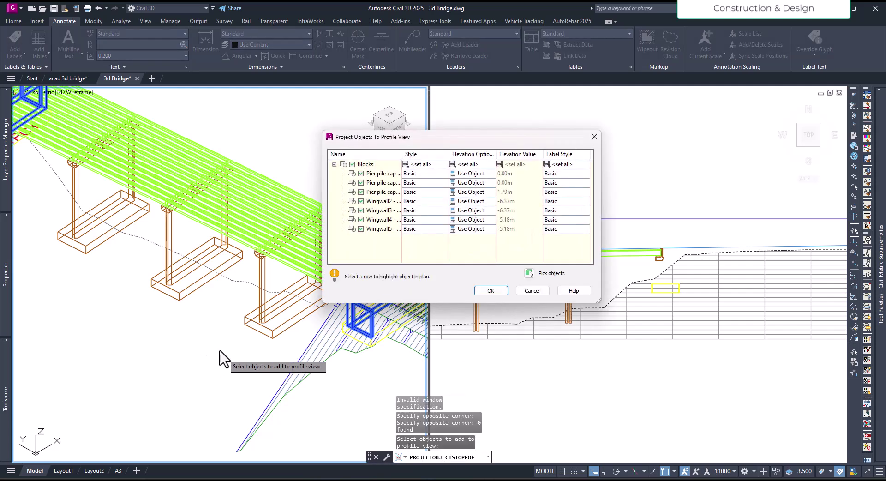
{"action": "left_click", "coordinate": [486, 290]}
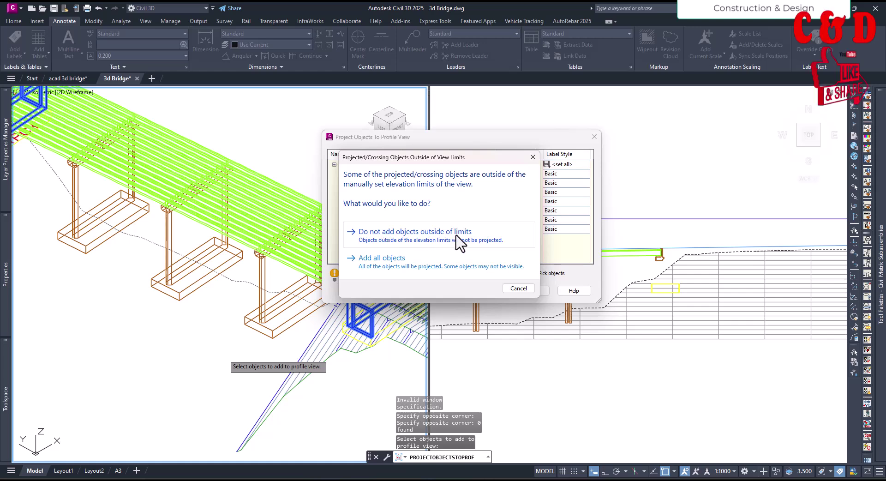
{"action": "left_click", "coordinate": [404, 266]}
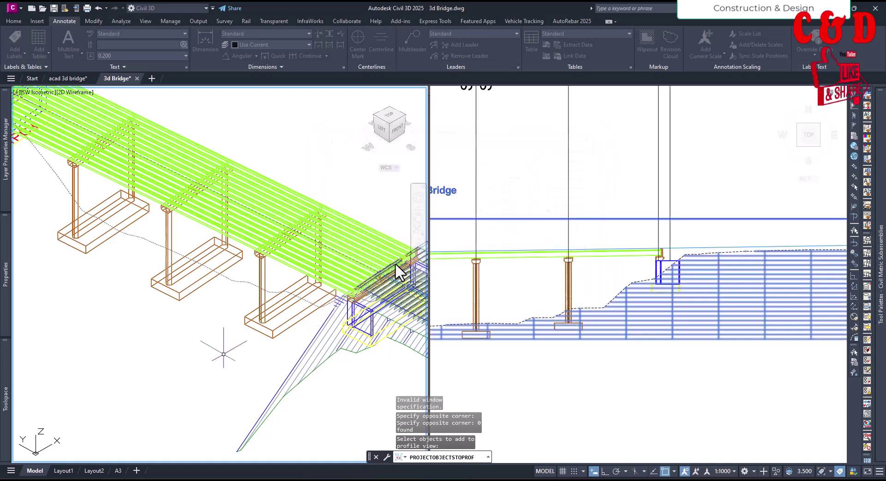
{"action": "scroll", "coordinate": [614, 281], "scroll_direction": "down", "scroll_amount": 5}
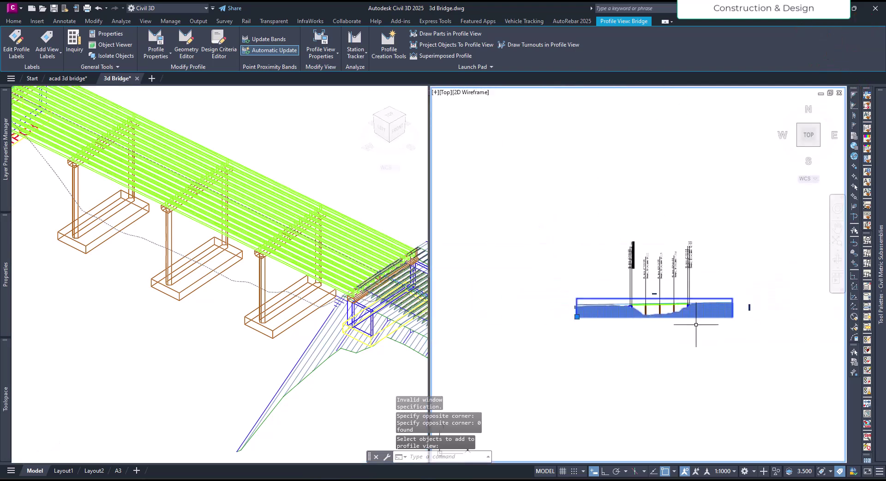
{"action": "scroll", "coordinate": [692, 318], "scroll_direction": "up", "scroll_amount": 5}
{"action": "left_click", "coordinate": [782, 150]}
{"action": "left_click", "coordinate": [519, 194]}
{"action": "key", "text": "Delete"}
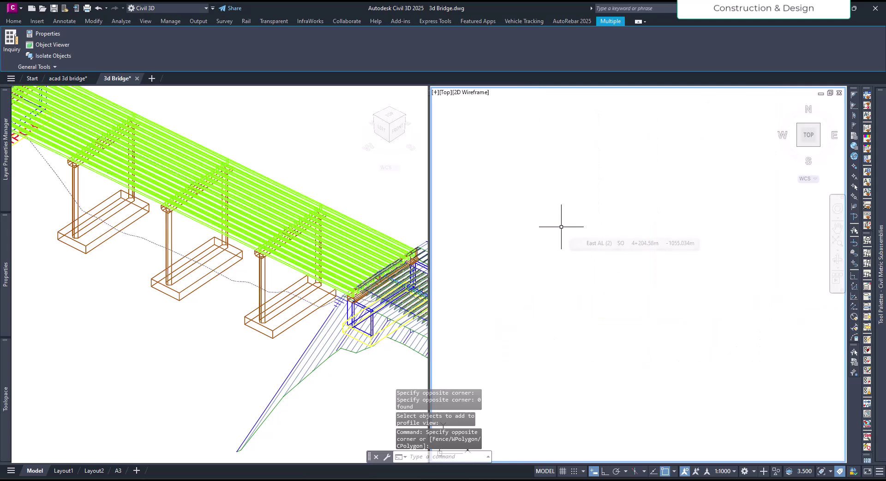
{"action": "key", "text": "ctrl+z"}
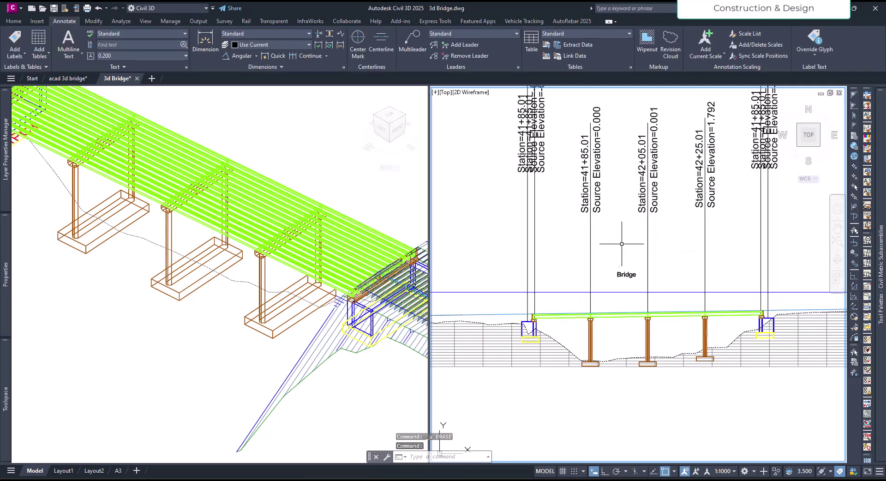
Step: Delete the station and source elevation labels of the projected pile caps and wingwalls above the profile view
{"action": "left_click", "coordinate": [774, 243]}
{"action": "left_click", "coordinate": [473, 217]}
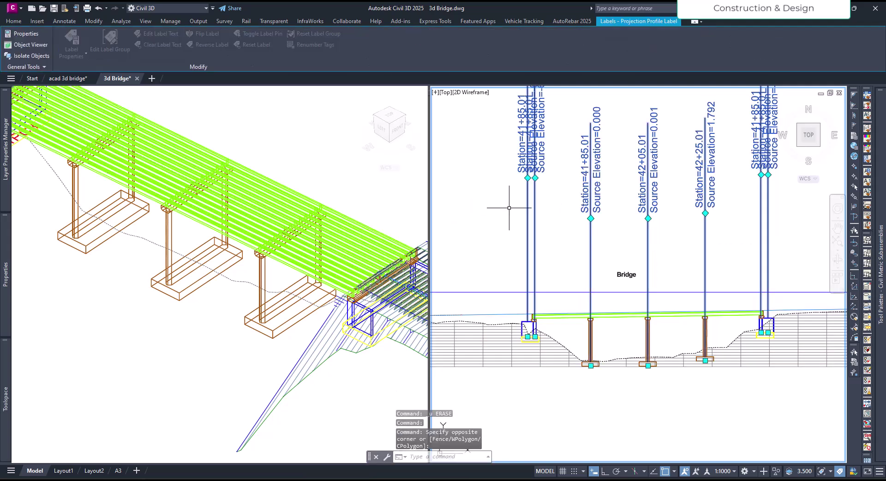
{"action": "key", "text": "Delete"}
Step: Inspect the projected wingwalls at the far abutment and select all projected bridge objects in the profile view to highlight their sources
{"action": "scroll", "coordinate": [764, 330], "scroll_direction": "up", "scroll_amount": 8}
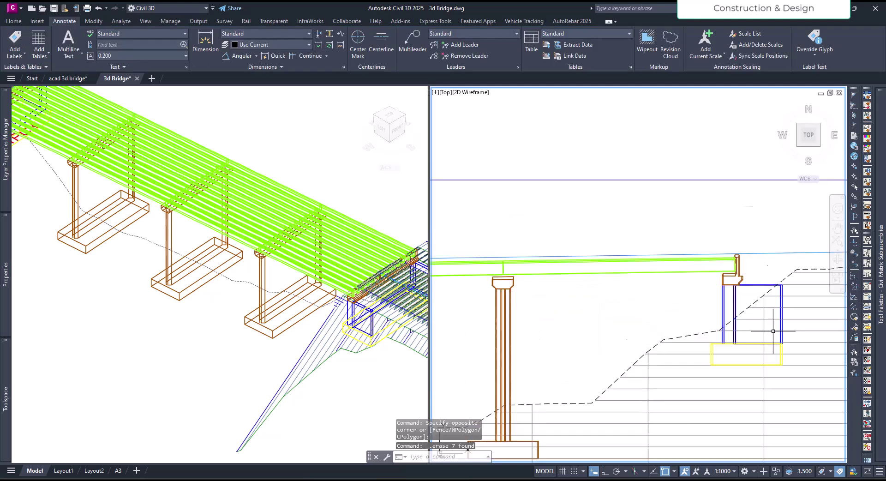
{"action": "middle_click_drag", "start_coordinate": [753, 335], "coordinate": [759, 324]}
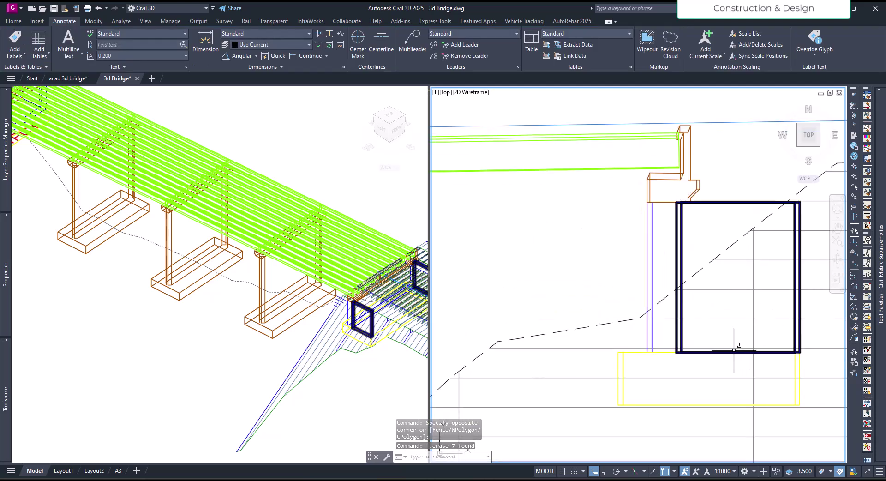
{"action": "scroll", "coordinate": [746, 319], "scroll_direction": "down", "scroll_amount": 6}
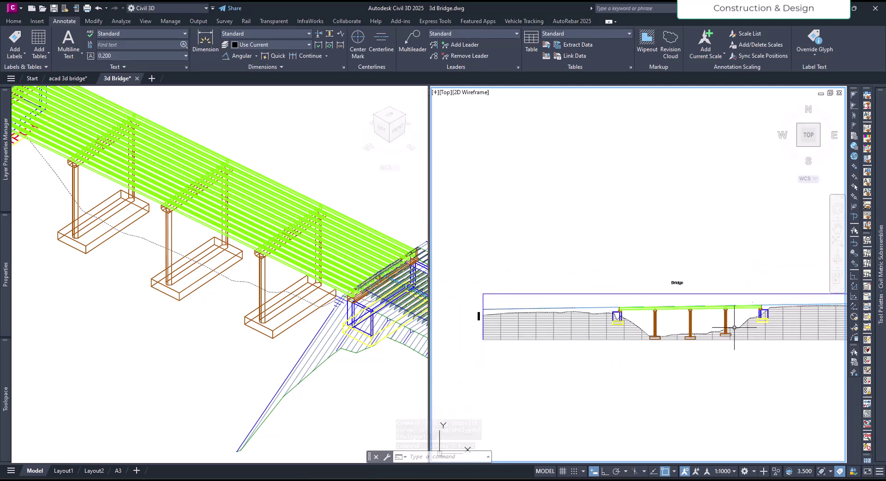
{"action": "scroll", "coordinate": [698, 319], "scroll_direction": "up", "scroll_amount": 2}
{"action": "left_click", "coordinate": [465, 263]}
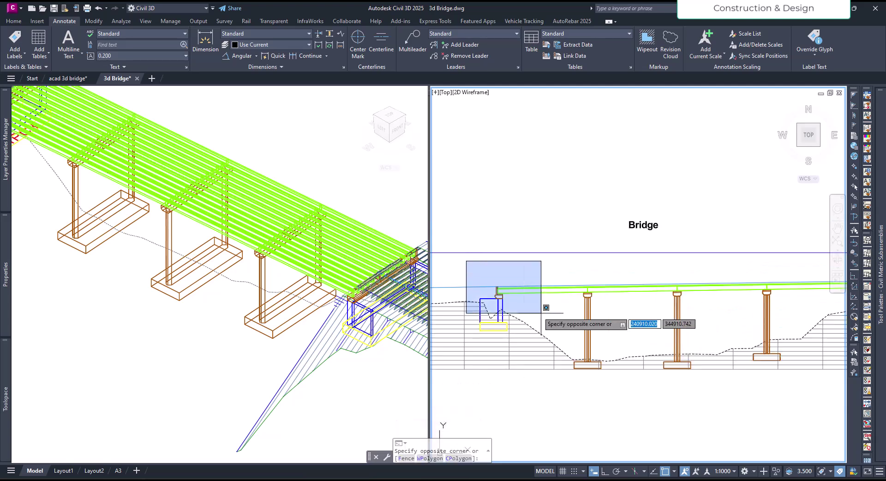
{"action": "scroll", "coordinate": [466, 260], "scroll_direction": "down", "scroll_amount": 2}
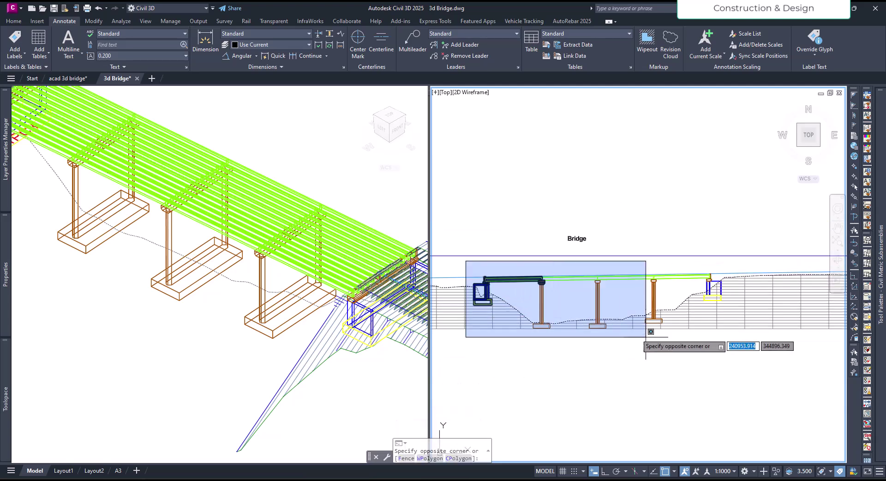
{"action": "left_click", "coordinate": [730, 354]}
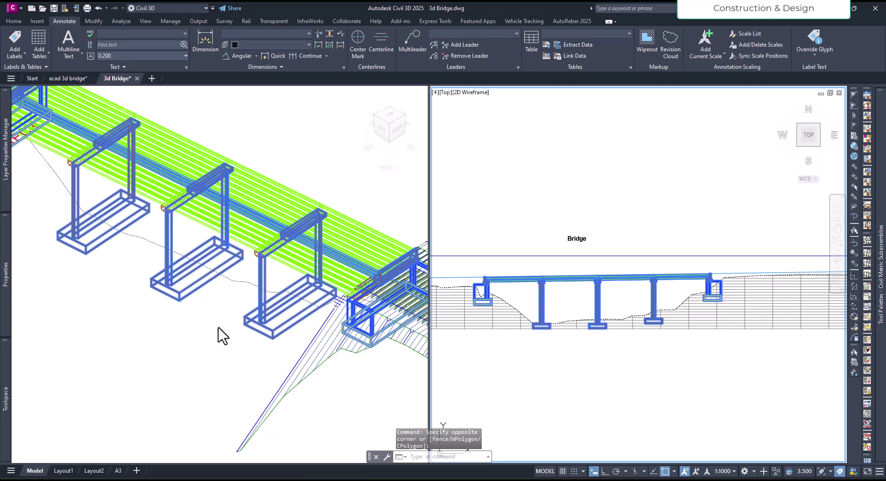
Step: Examine which bridge parts are highlighted along the isometric model, and clear the selection
{"action": "left_click", "coordinate": [233, 341]}
{"action": "scroll", "coordinate": [201, 363], "scroll_direction": "down", "scroll_amount": 4}
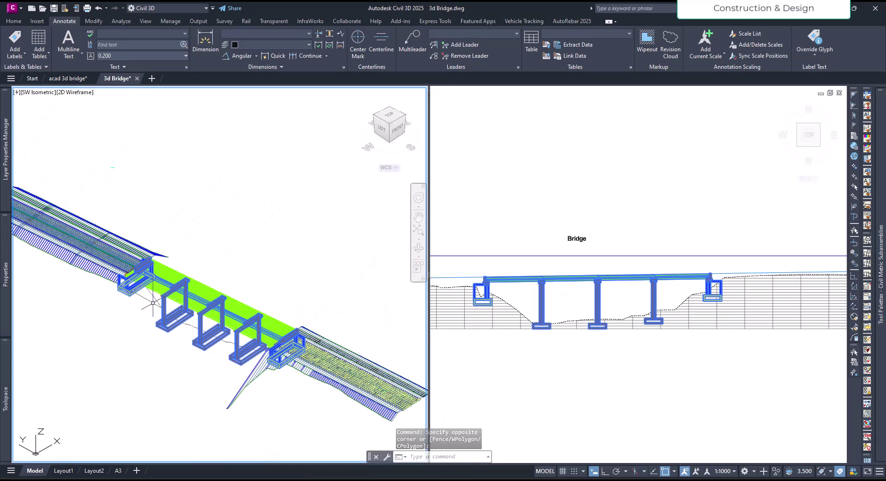
{"action": "scroll", "coordinate": [155, 304], "scroll_direction": "up", "scroll_amount": 3}
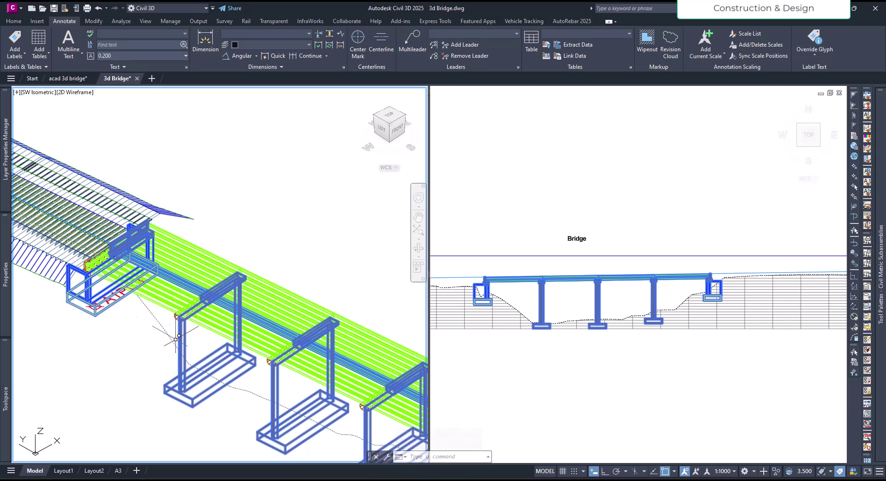
{"action": "scroll", "coordinate": [183, 332], "scroll_direction": "down", "scroll_amount": 3}
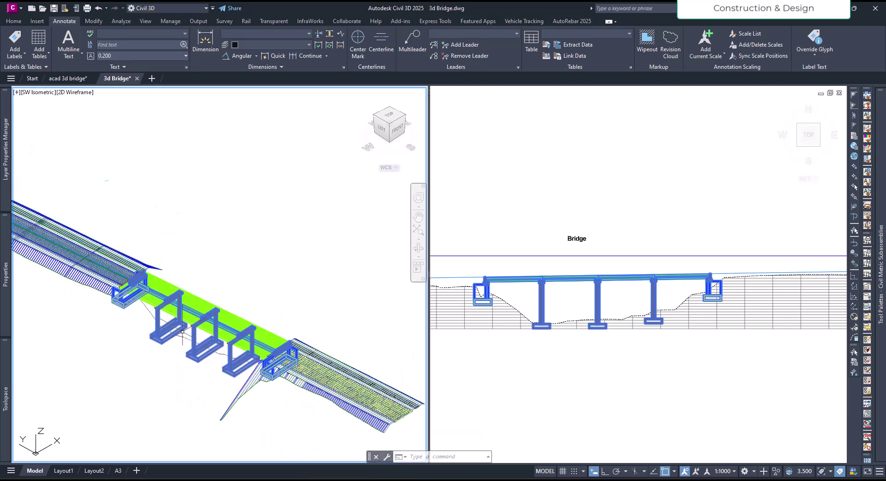
{"action": "scroll", "coordinate": [253, 398], "scroll_direction": "up", "scroll_amount": 1}
{"action": "left_click", "coordinate": [258, 392]}
{"action": "key", "text": "Escape"}
{"action": "scroll", "coordinate": [283, 375], "scroll_direction": "up", "scroll_amount": 2}
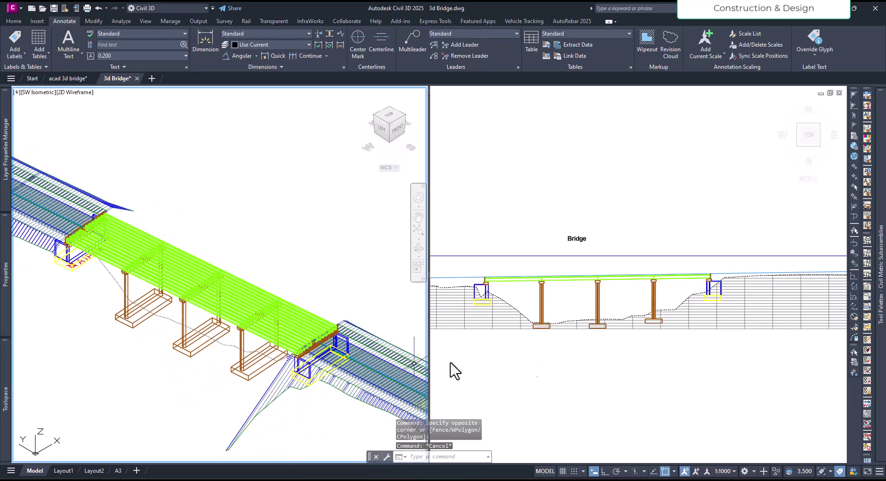
Step: Examine the vertical exaggeration in the graph settings of the Bridge profile view's style
{"action": "left_click", "coordinate": [545, 361]}
{"action": "scroll", "coordinate": [725, 342], "scroll_direction": "down", "scroll_amount": 2}
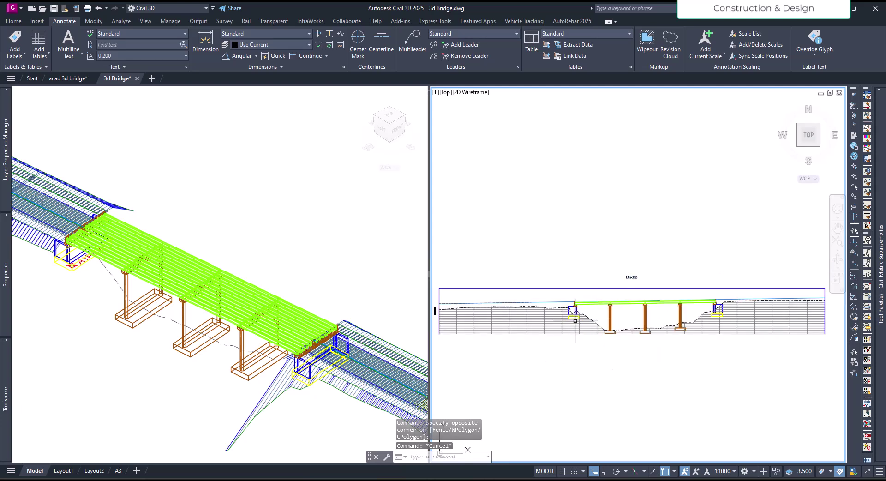
{"action": "scroll", "coordinate": [585, 319], "scroll_direction": "up", "scroll_amount": 4}
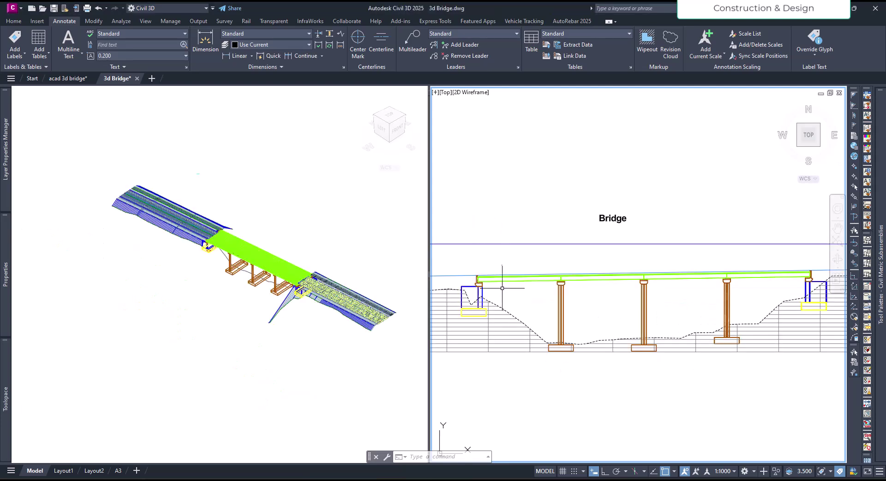
{"action": "middle_click_drag", "start_coordinate": [522, 302], "coordinate": [524, 302]}
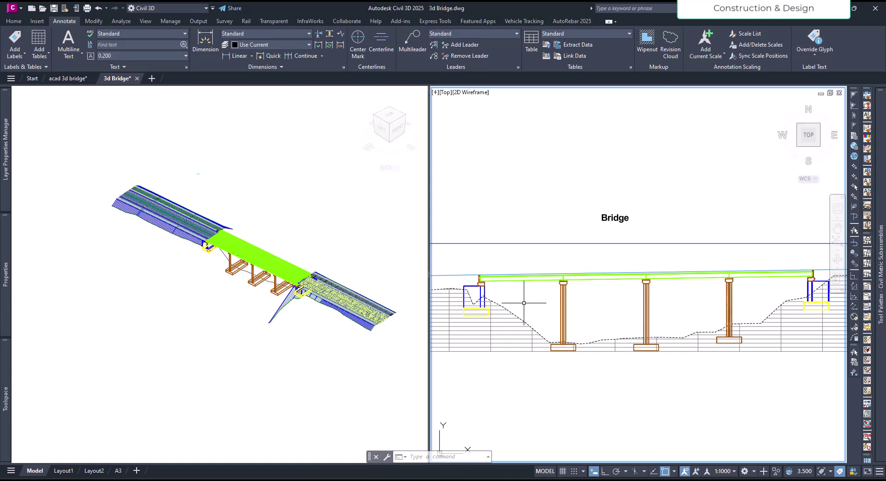
{"action": "left_click", "coordinate": [508, 328]}
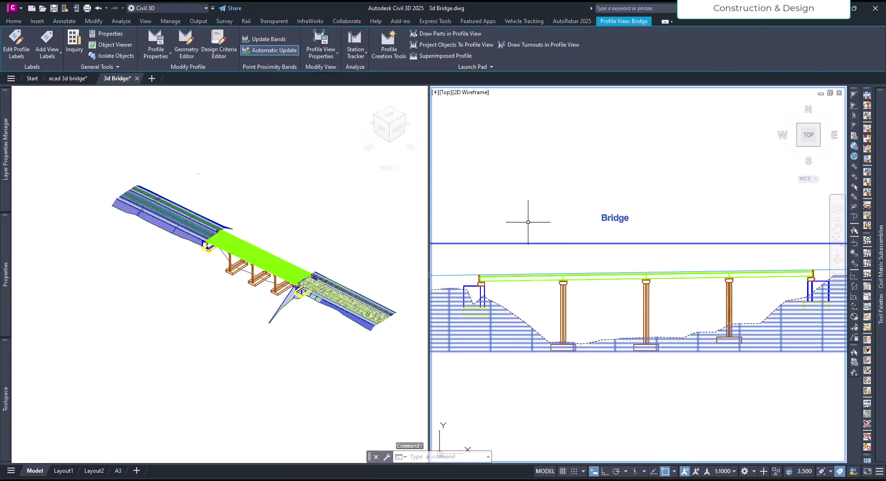
{"action": "left_click", "coordinate": [321, 42]}
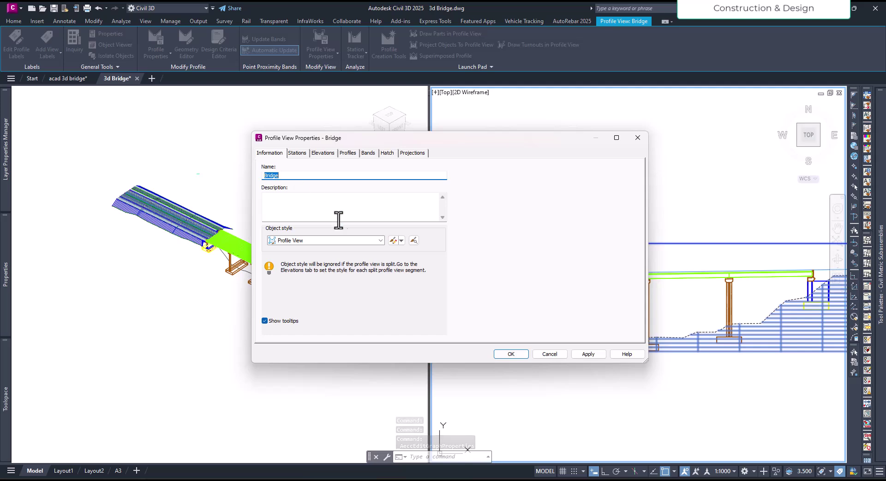
{"action": "left_click", "coordinate": [394, 241]}
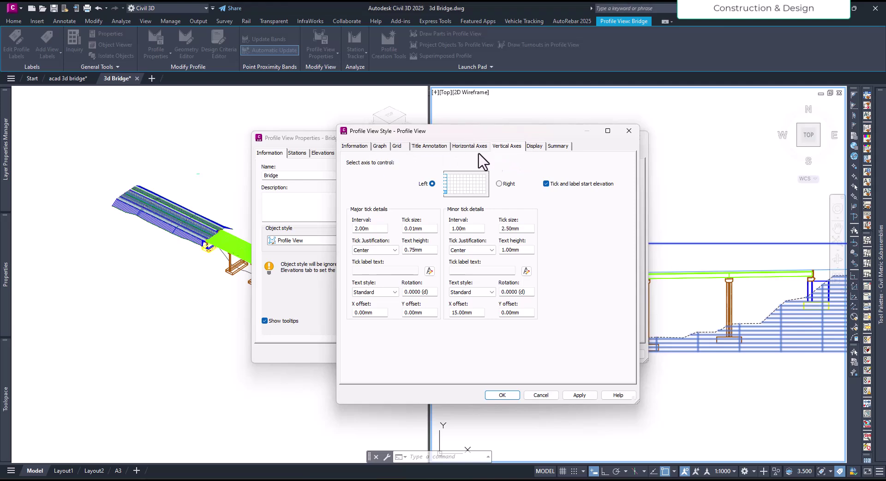
{"action": "left_click", "coordinate": [379, 146]}
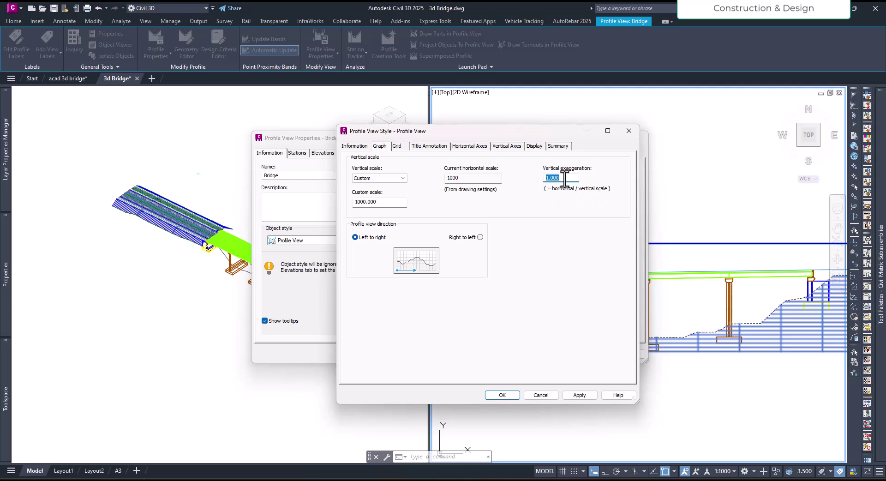
Step: Set the profile view style's vertical scale to 1:100 and apply it to the Bridge profile view
{"action": "left_click", "coordinate": [383, 179]}
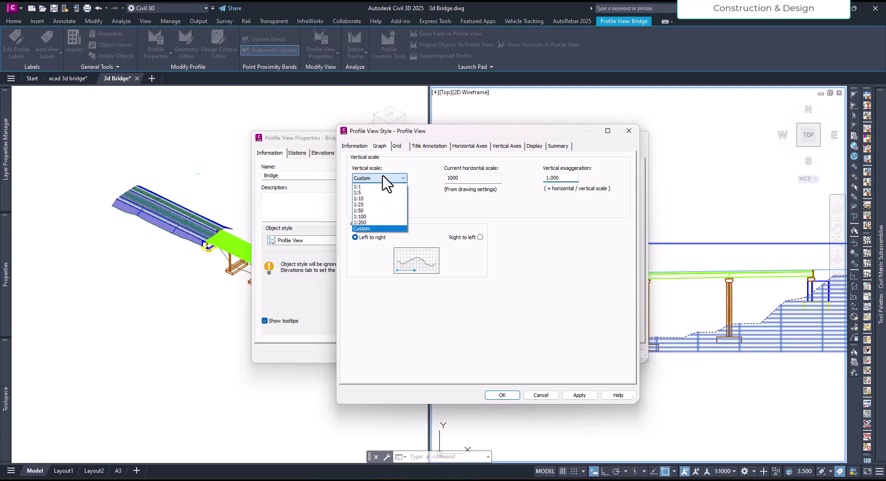
{"action": "left_click", "coordinate": [374, 216]}
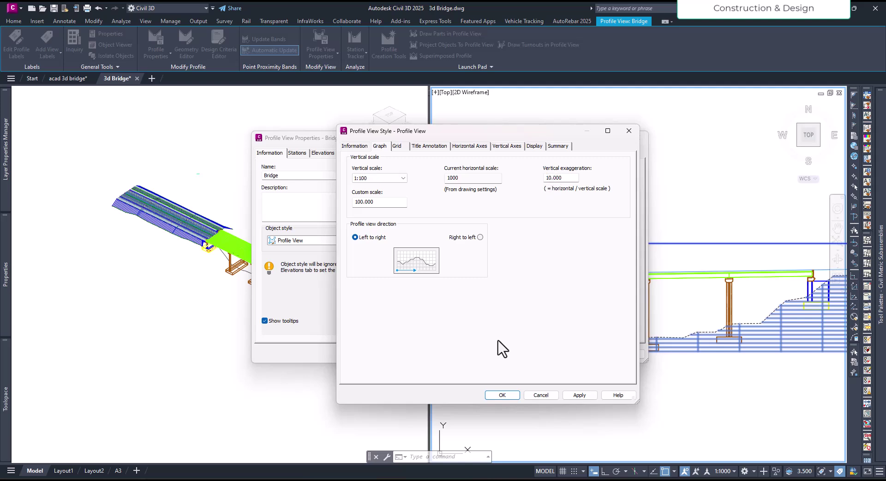
{"action": "left_click", "coordinate": [503, 395]}
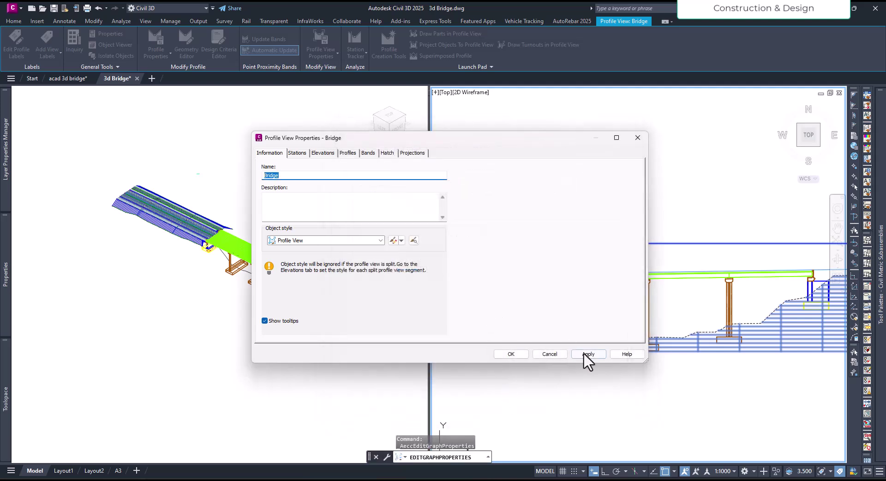
{"action": "left_click", "coordinate": [587, 354]}
{"action": "left_click", "coordinate": [515, 354]}
Step: Inspect the projected girders, piers and wingwalls in the rescaled profile view, and clear the selection
{"action": "left_click", "coordinate": [594, 315]}
{"action": "left_click", "coordinate": [600, 351]}
{"action": "scroll", "coordinate": [597, 356], "scroll_direction": "down", "scroll_amount": 5}
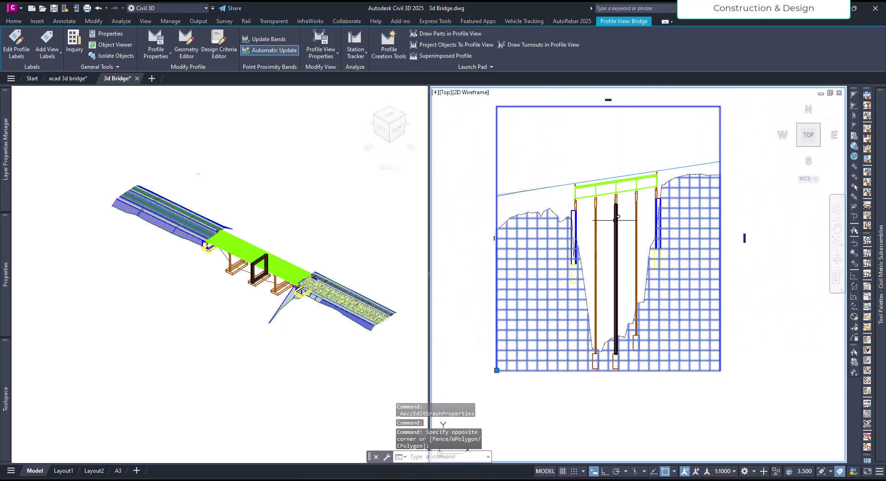
{"action": "scroll", "coordinate": [618, 217], "scroll_direction": "up", "scroll_amount": 2}
{"action": "key", "text": "Escape"}
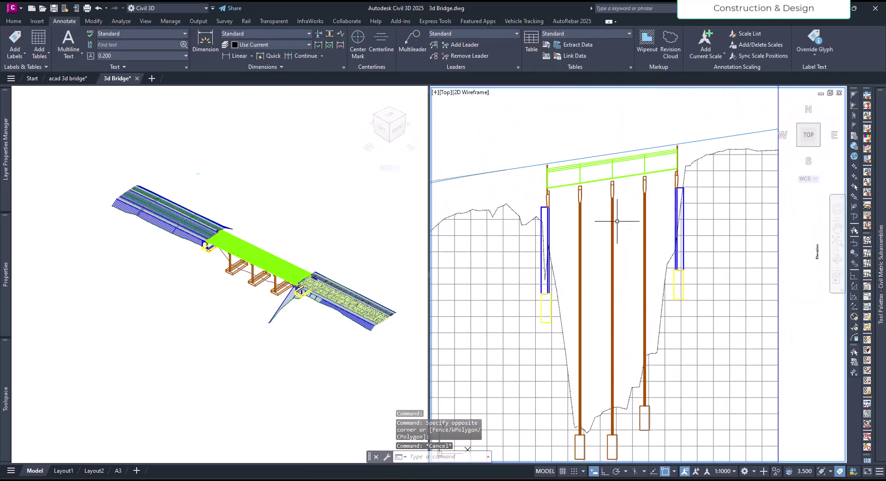
{"action": "scroll", "coordinate": [610, 237], "scroll_direction": "up", "scroll_amount": 2}
{"action": "scroll", "coordinate": [608, 272], "scroll_direction": "down", "scroll_amount": 2}
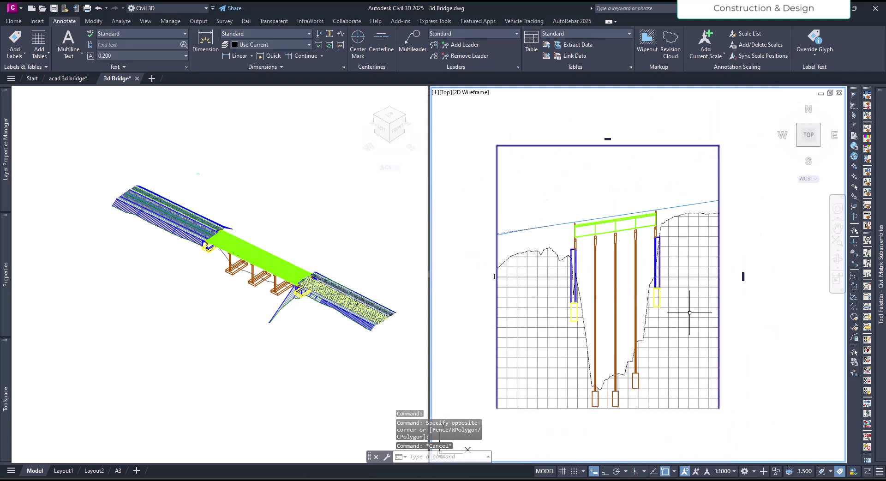
Step: Change the Bridge profile view style's vertical scale to 1:1 and apply it
{"action": "left_click", "coordinate": [689, 312]}
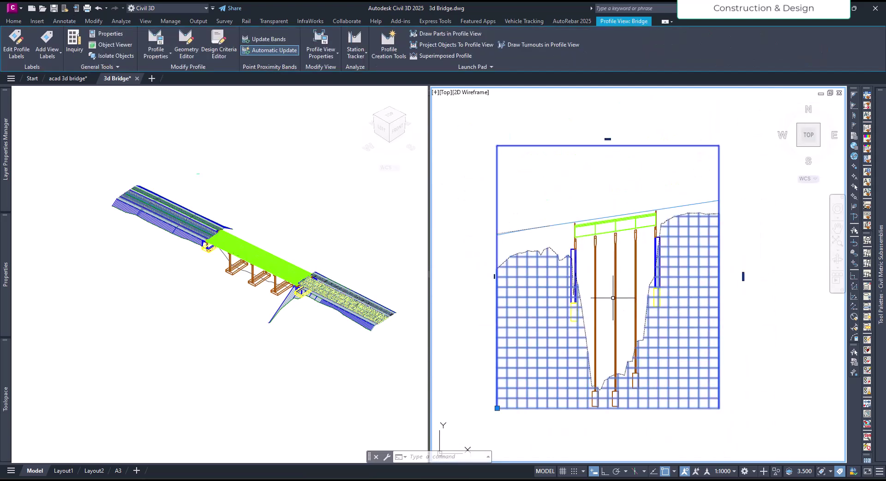
{"action": "scroll", "coordinate": [616, 300], "scroll_direction": "up", "scroll_amount": 1}
{"action": "scroll", "coordinate": [614, 298], "scroll_direction": "up", "scroll_amount": 1}
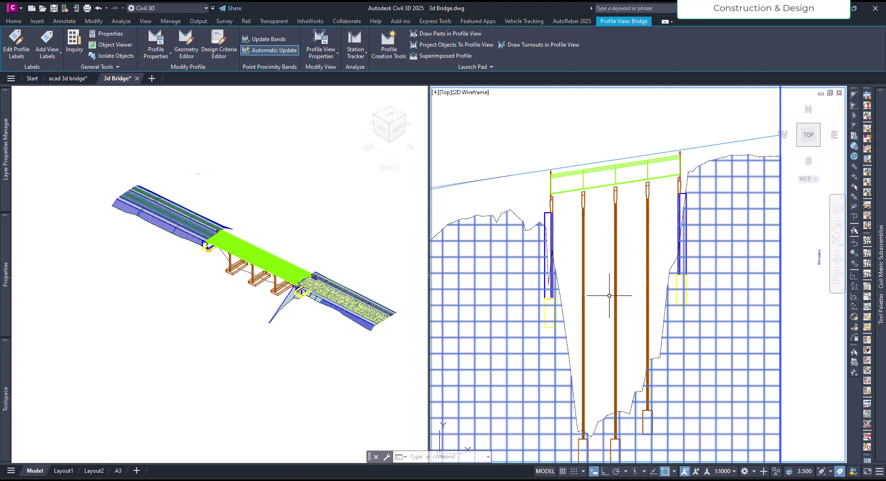
{"action": "scroll", "coordinate": [605, 289], "scroll_direction": "down", "scroll_amount": 1}
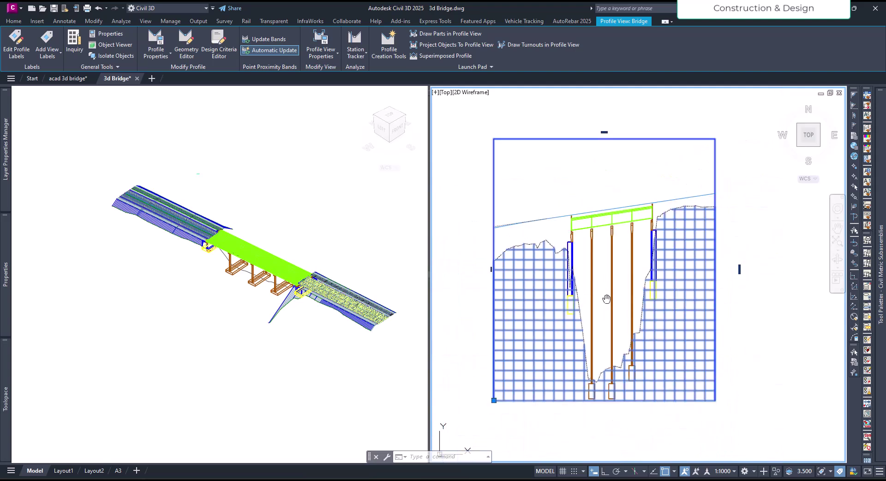
{"action": "left_click", "coordinate": [331, 43]}
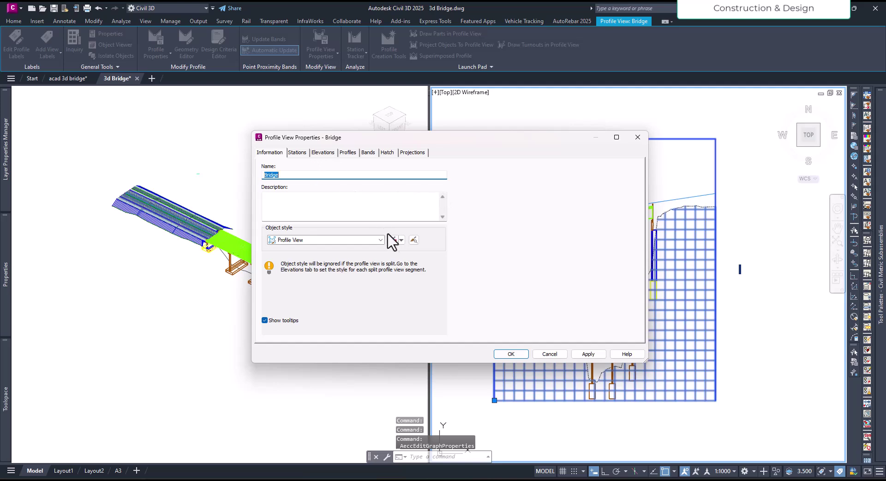
{"action": "left_click", "coordinate": [393, 240]}
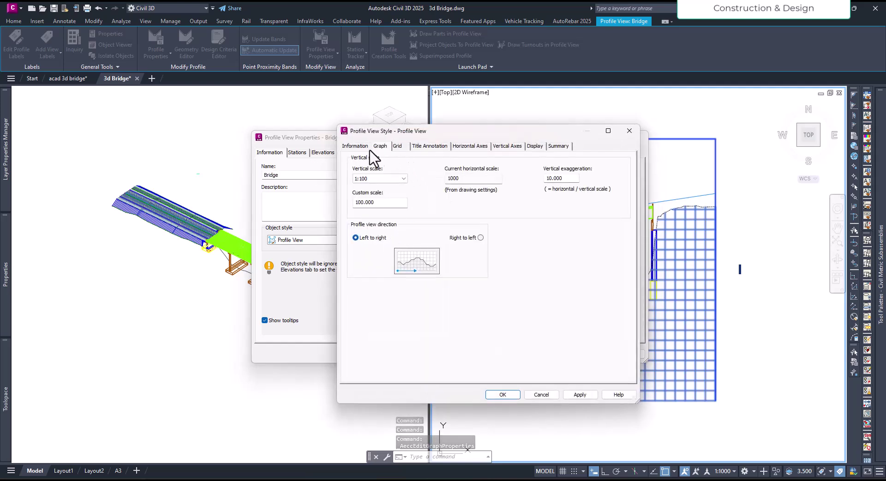
{"action": "left_click", "coordinate": [393, 179]}
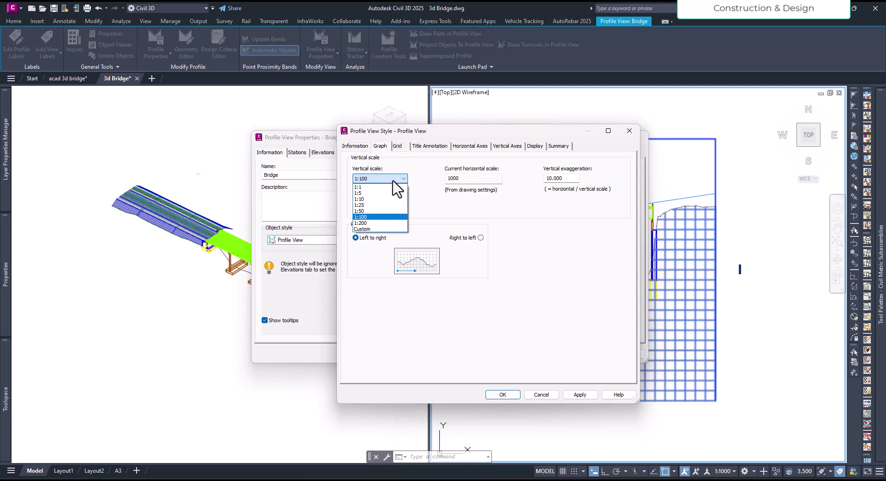
{"action": "left_click", "coordinate": [378, 187]}
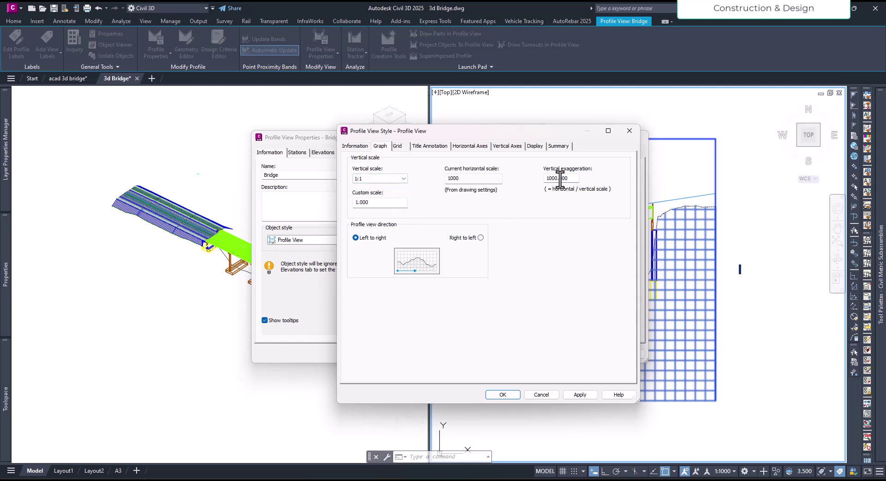
{"action": "left_click", "coordinate": [502, 392]}
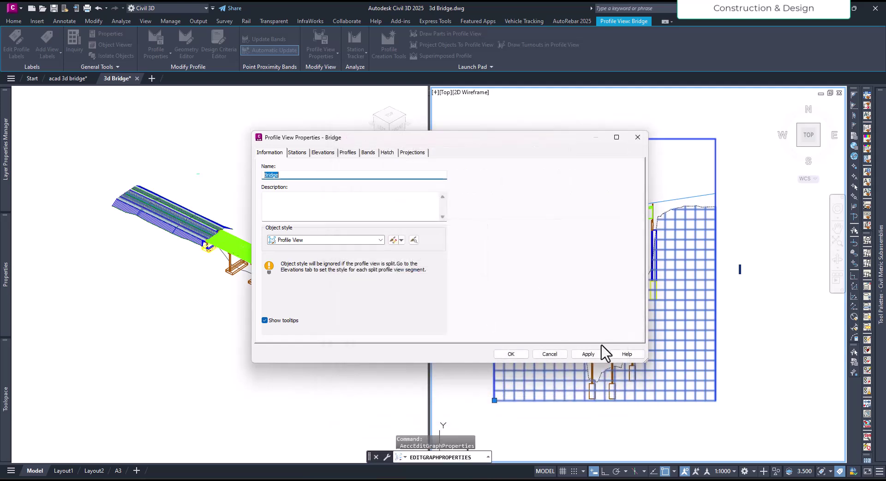
{"action": "left_click", "coordinate": [591, 353]}
{"action": "left_click", "coordinate": [511, 354]}
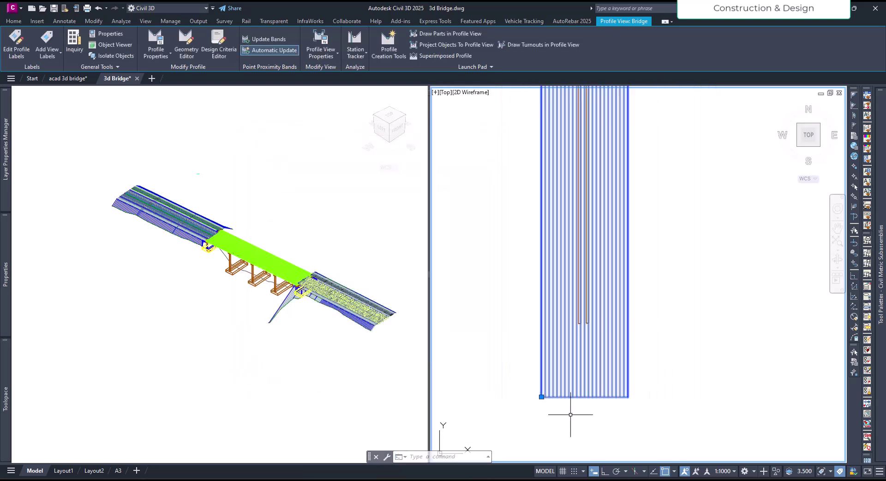
Step: Set the Bridge profile view style's vertical exaggeration back to 1, apply it, and deselect the profile view
{"action": "scroll", "coordinate": [583, 221], "scroll_direction": "down", "scroll_amount": 3}
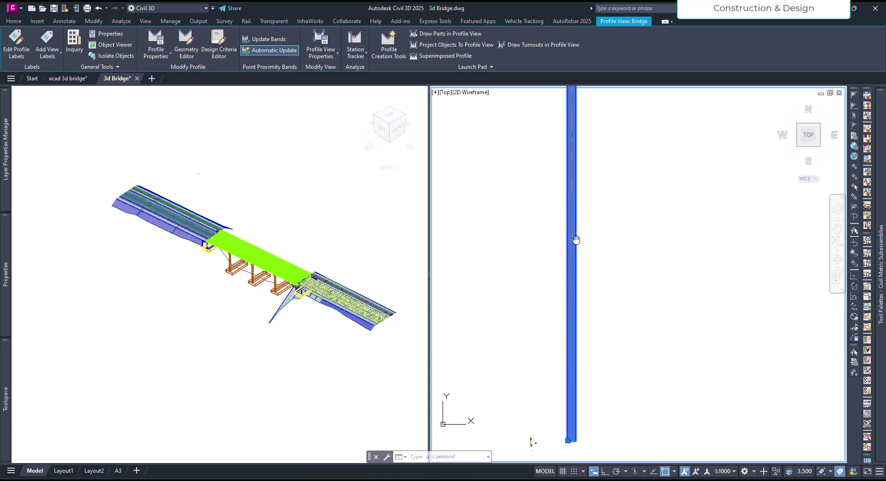
{"action": "left_click", "coordinate": [328, 43]}
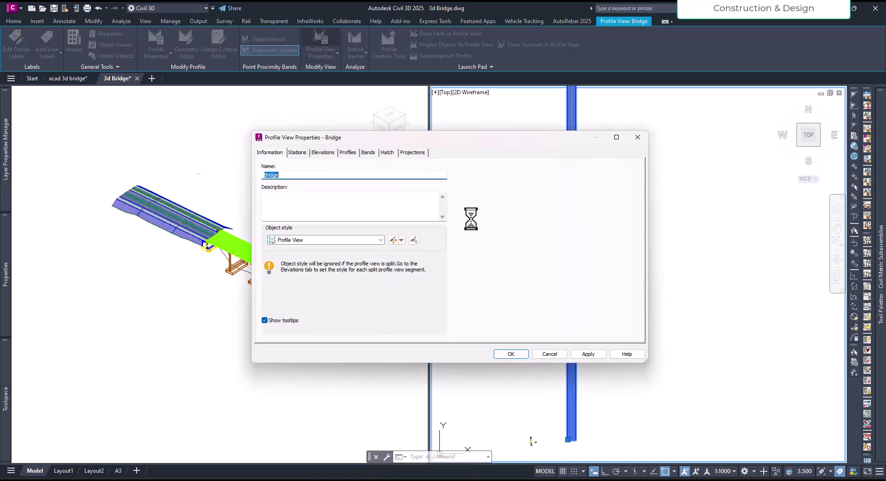
{"action": "left_click", "coordinate": [392, 240]}
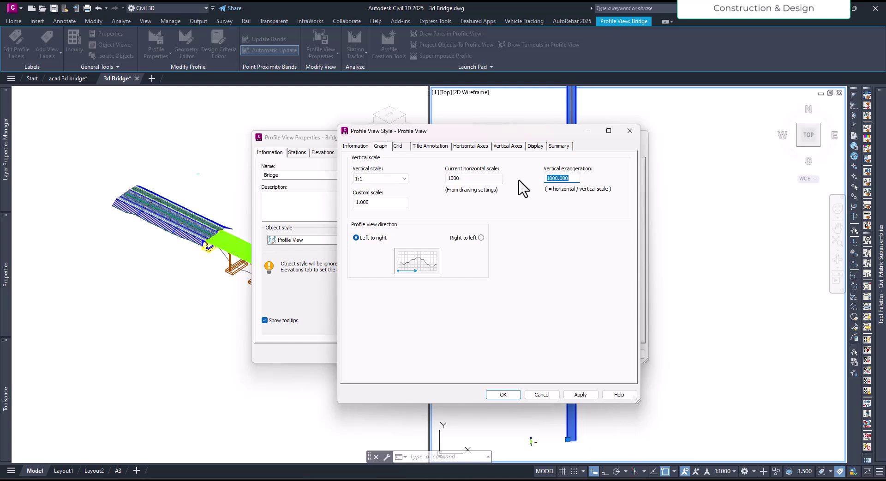
{"action": "left_click", "coordinate": [503, 394]}
{"action": "left_click", "coordinate": [587, 354]}
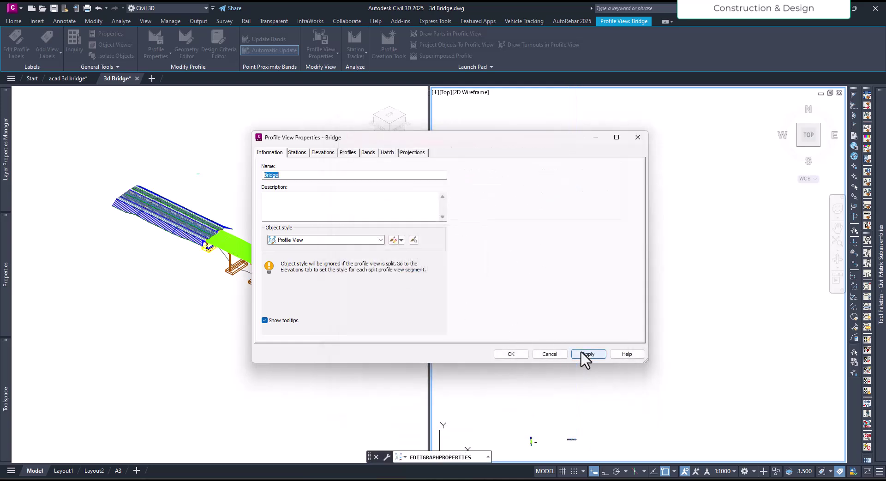
{"action": "left_click", "coordinate": [511, 354]}
{"action": "scroll", "coordinate": [608, 305], "scroll_direction": "up", "scroll_amount": 10}
{"action": "middle_click_drag", "start_coordinate": [645, 296], "coordinate": [657, 301]}
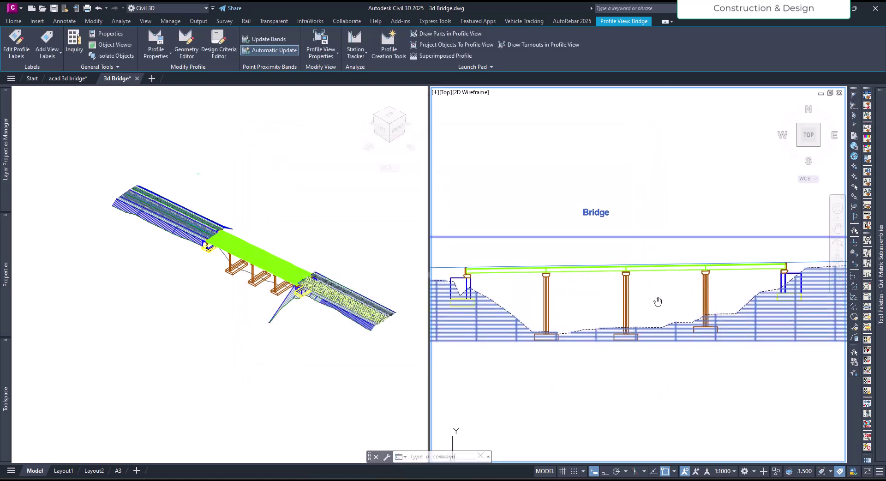
{"action": "key", "text": "Escape"}
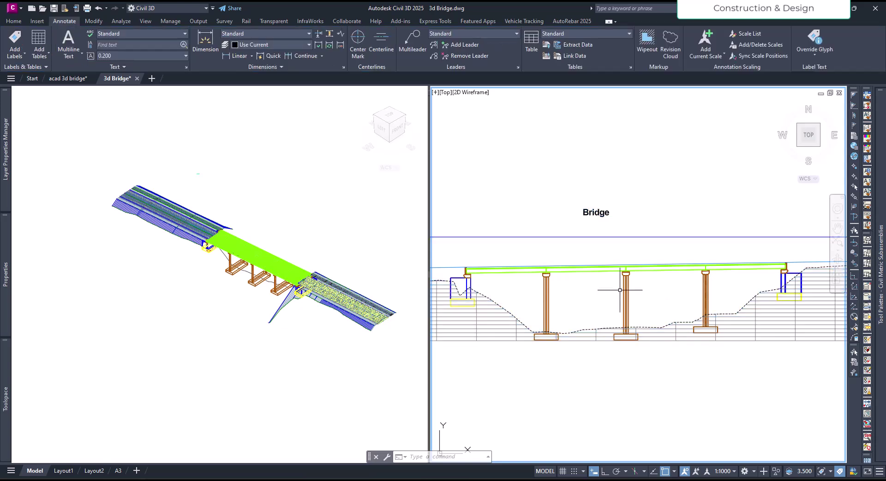
Step: Inspect the projected near abutment, wingwall and first pier with its pile cap against the ground line
{"action": "scroll", "coordinate": [654, 299], "scroll_direction": "down", "scroll_amount": 3}
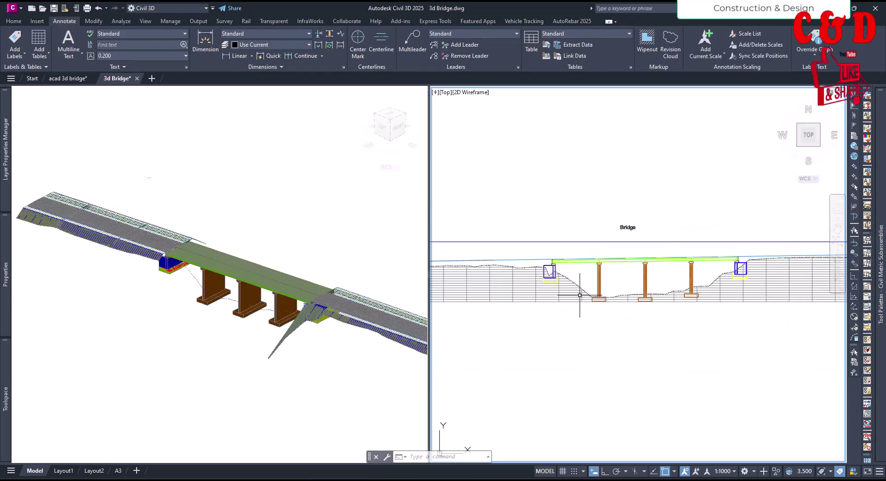
{"action": "scroll", "coordinate": [578, 280], "scroll_direction": "up", "scroll_amount": 4}
{"action": "middle_click_drag", "start_coordinate": [579, 280], "coordinate": [571, 273]}
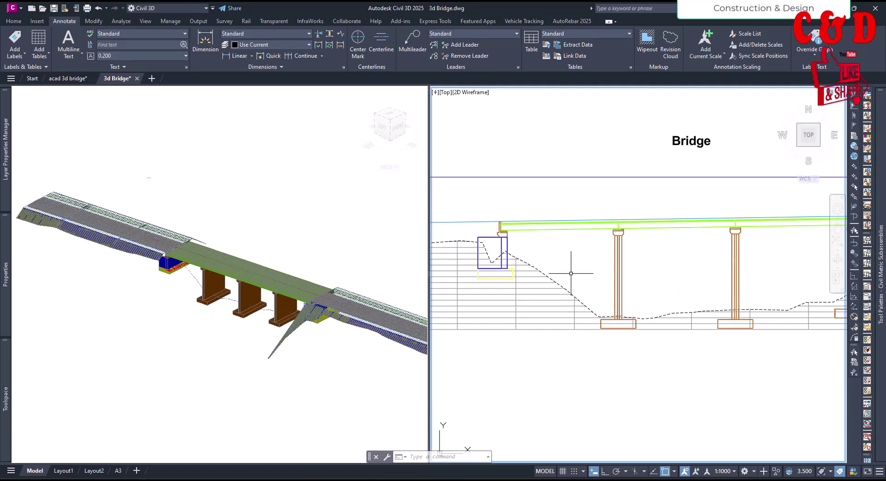
{"action": "scroll", "coordinate": [639, 329], "scroll_direction": "up", "scroll_amount": 6}
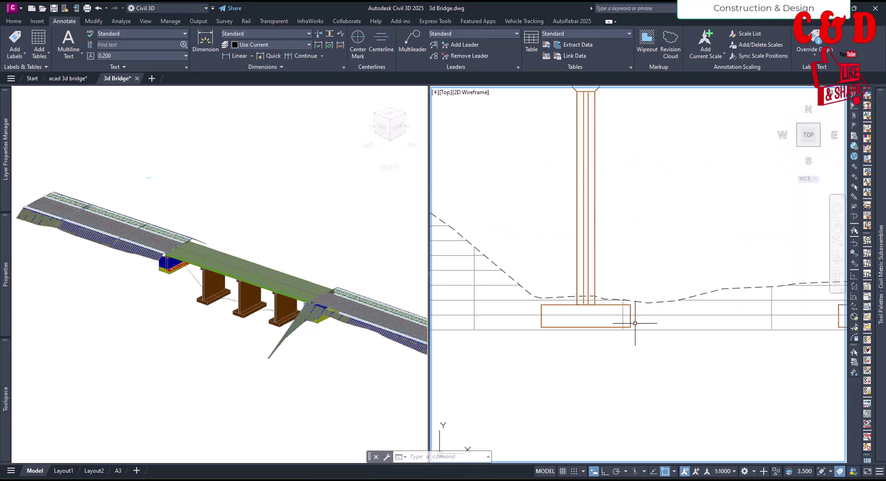
{"action": "scroll", "coordinate": [669, 344], "scroll_direction": "down", "scroll_amount": 6}
{"action": "scroll", "coordinate": [593, 319], "scroll_direction": "up", "scroll_amount": 2}
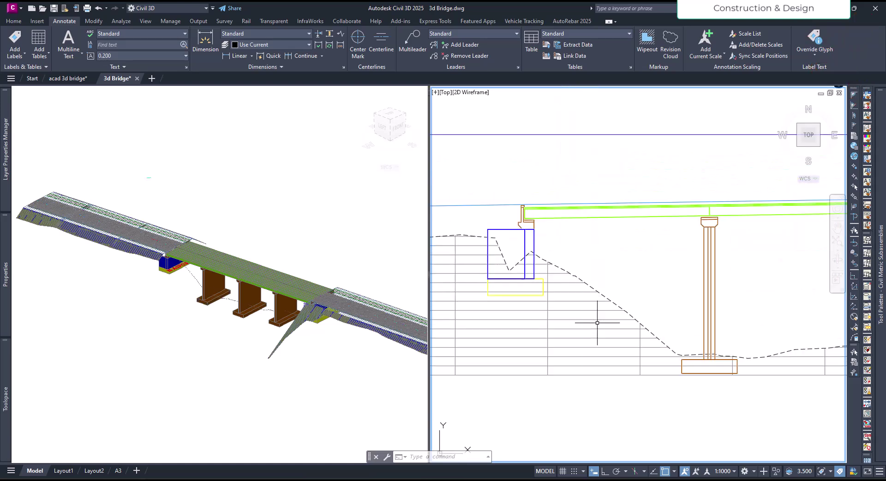
{"action": "left_click", "coordinate": [593, 319]}
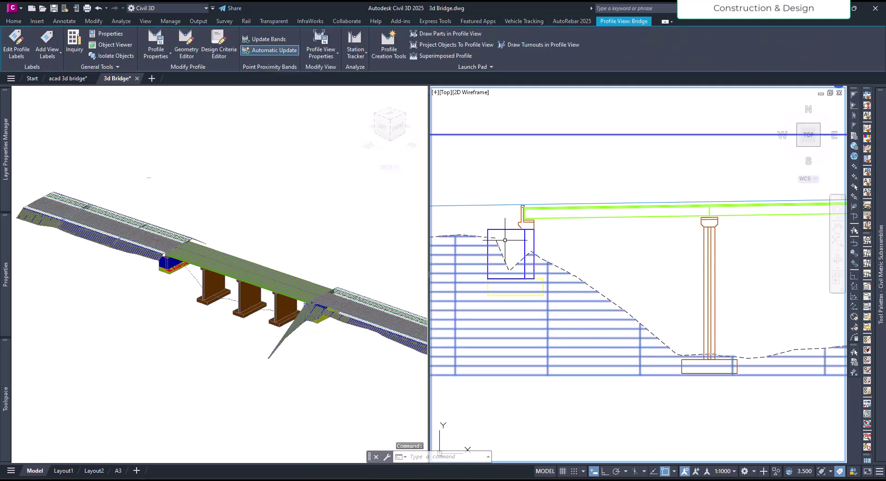
{"action": "left_click", "coordinate": [53, 55]}
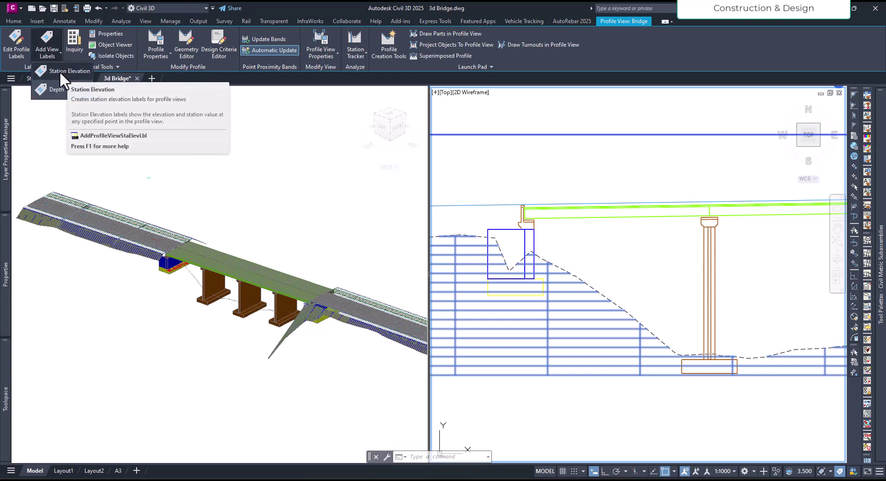
{"action": "left_click", "coordinate": [60, 71]}
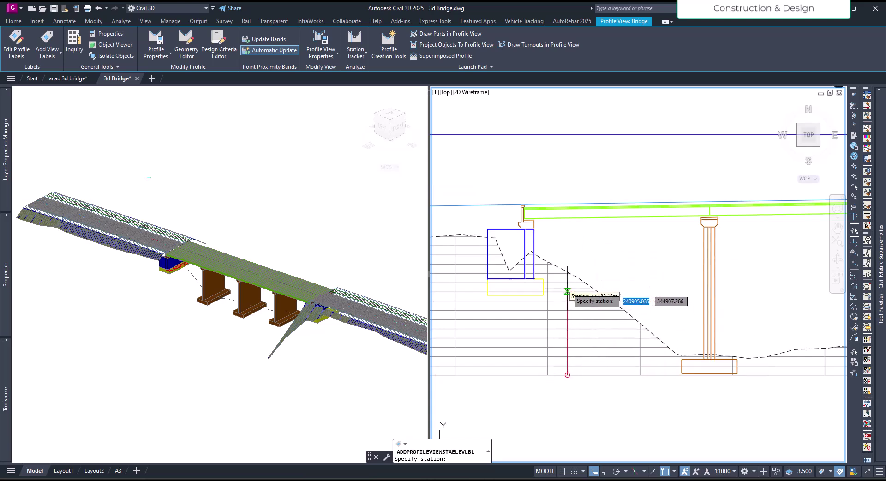
{"action": "scroll", "coordinate": [541, 291], "scroll_direction": "up", "scroll_amount": 4}
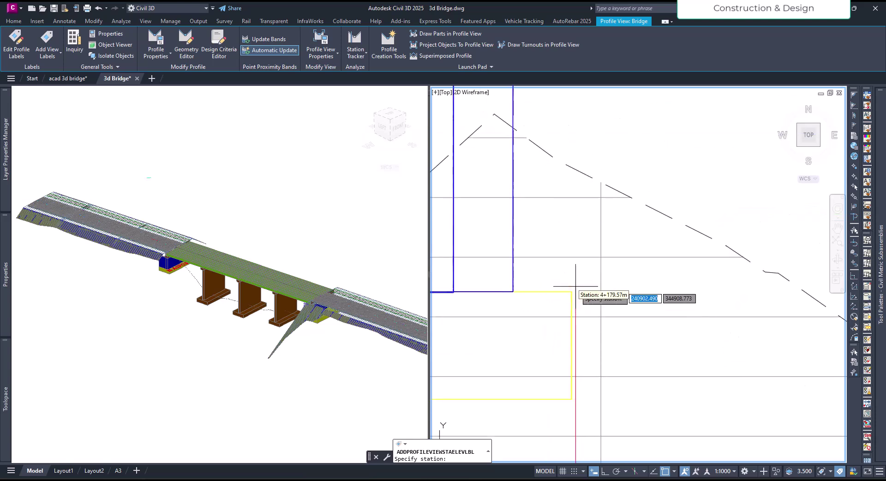
{"action": "scroll", "coordinate": [567, 295], "scroll_direction": "down", "scroll_amount": 4}
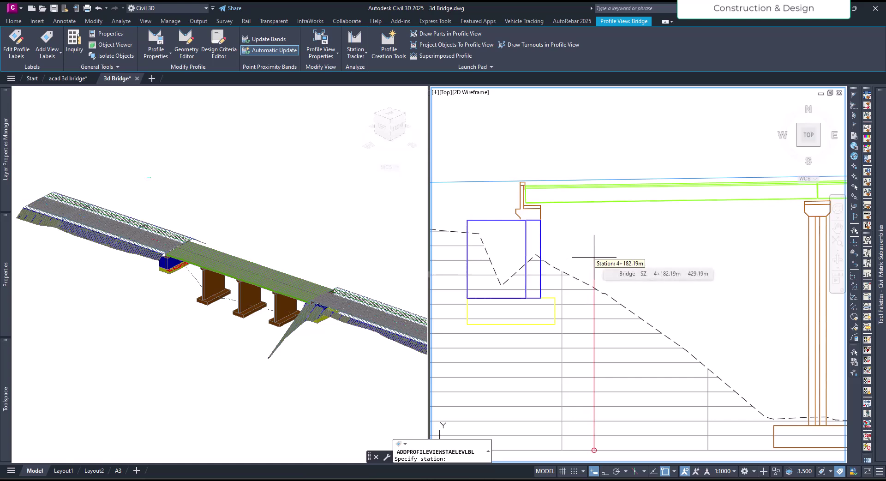
{"action": "scroll", "coordinate": [549, 261], "scroll_direction": "down", "scroll_amount": 2}
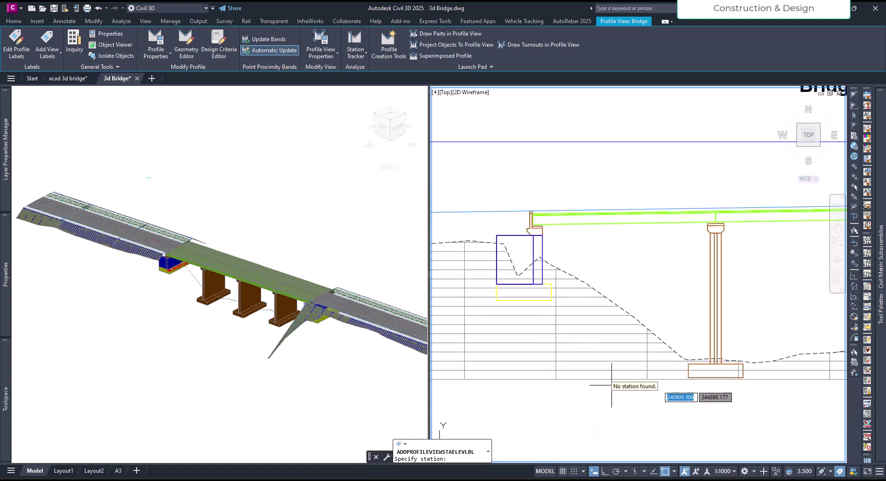
{"action": "left_click", "coordinate": [675, 471]}
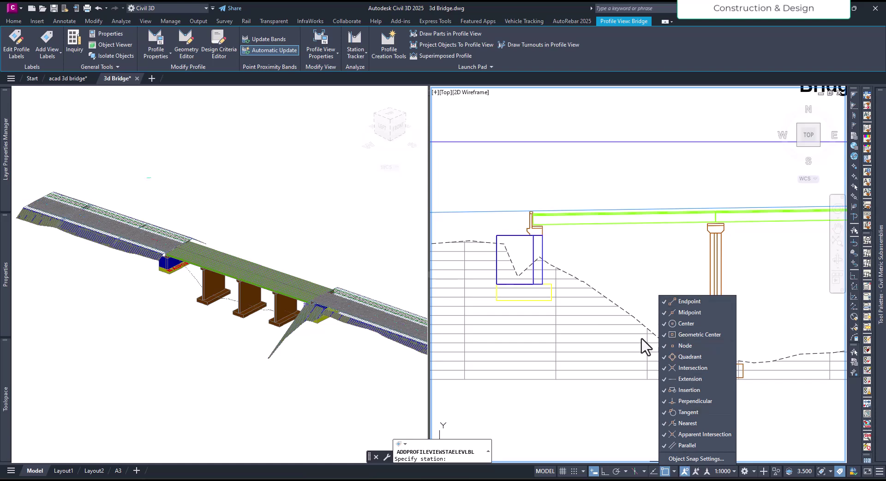
{"action": "left_click", "coordinate": [648, 286]}
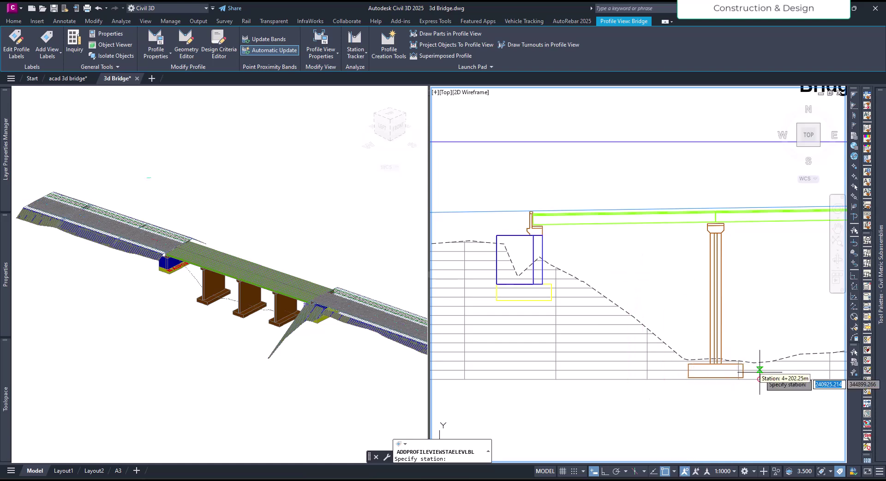
{"action": "scroll", "coordinate": [747, 368], "scroll_direction": "up", "scroll_amount": 4}
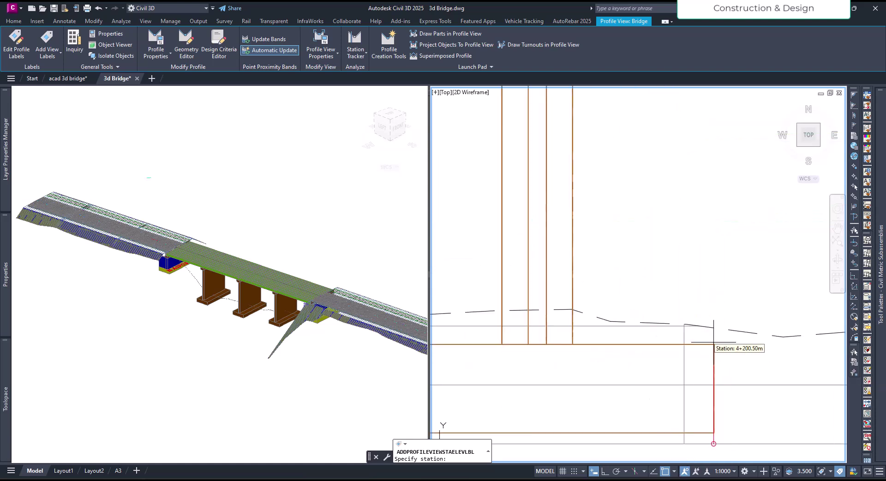
{"action": "key", "text": "Escape"}
{"action": "key", "text": "Escape"}
{"action": "scroll", "coordinate": [692, 348], "scroll_direction": "down", "scroll_amount": 2}
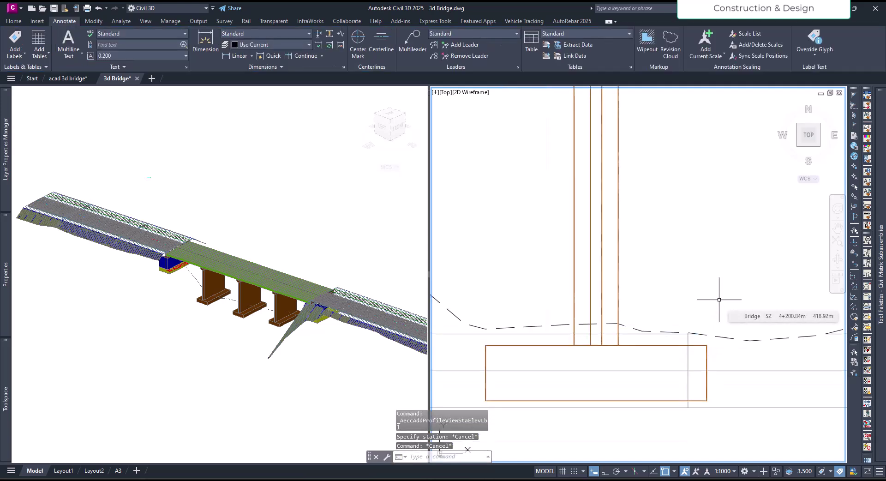
Step: Check the 3D object snap modes with 3DOSNAP, accept them as set, and clear any selection of the projected bridge parts
{"action": "type", "text": "3D"}
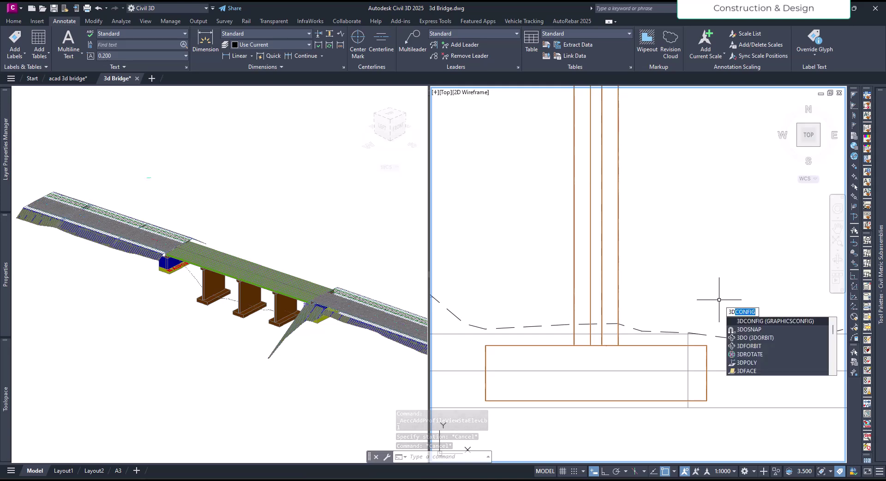
{"action": "type", "text": "OSNAP"}
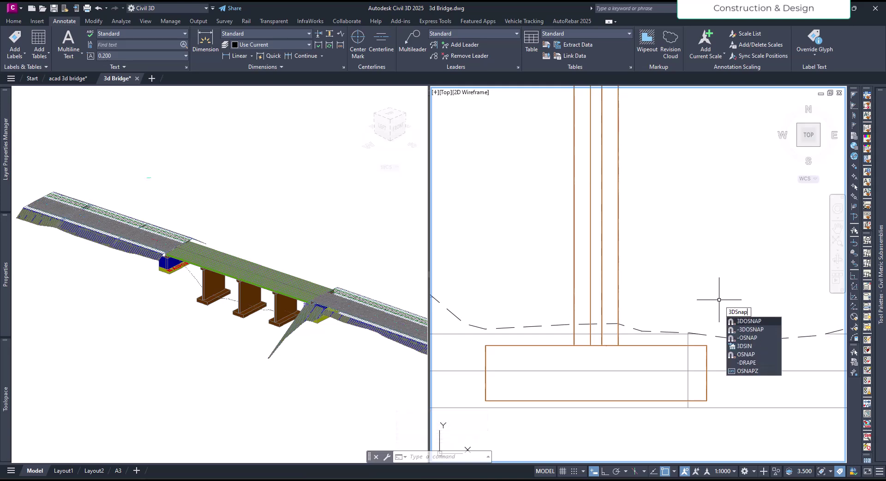
{"action": "key", "text": "Return"}
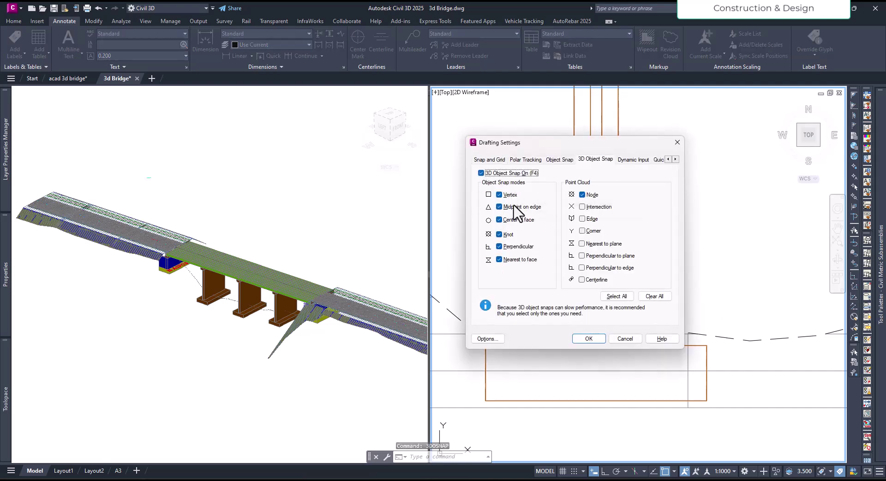
{"action": "left_click", "coordinate": [589, 339]}
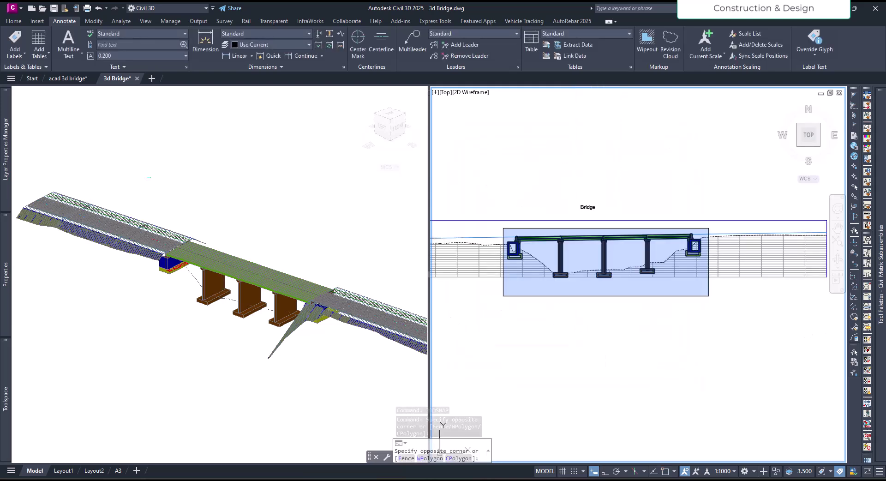
{"action": "left_click", "coordinate": [708, 295]}
{"action": "key", "text": "Escape"}
{"action": "key", "text": "Escape"}
Step: Switch the profile viewport's visual style from 2D Wireframe to Realistic
{"action": "scroll", "coordinate": [510, 247], "scroll_direction": "up", "scroll_amount": 5}
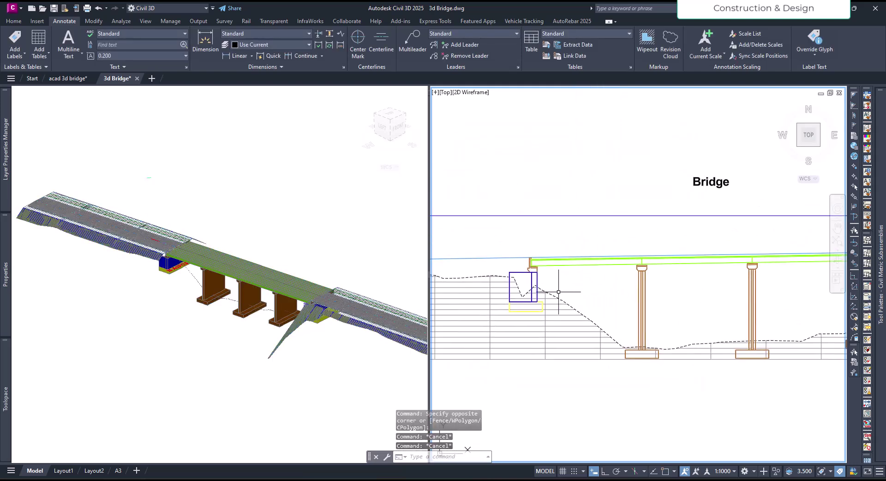
{"action": "scroll", "coordinate": [562, 292], "scroll_direction": "up", "scroll_amount": 2}
{"action": "left_click", "coordinate": [494, 147]}
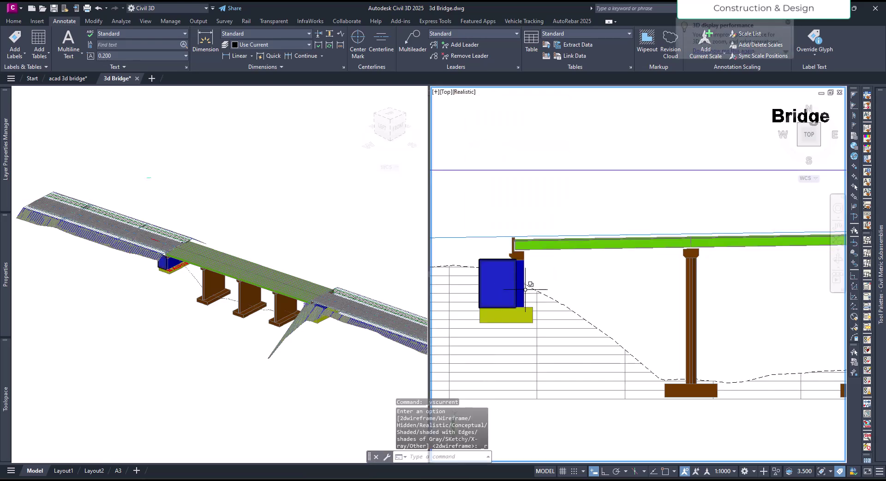
{"action": "scroll", "coordinate": [498, 300], "scroll_direction": "up", "scroll_amount": 2}
{"action": "scroll", "coordinate": [547, 306], "scroll_direction": "up", "scroll_amount": 2}
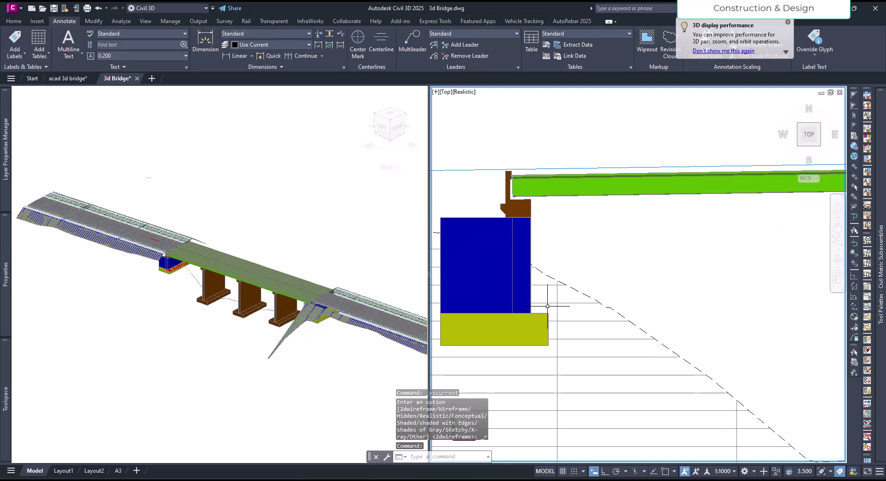
Step: With object snap on, add a station elevation label to the Bridge profile view at the near abutment footing's upper corner facing the first pier
{"action": "left_click", "coordinate": [577, 306]}
{"action": "left_click", "coordinate": [59, 53]}
{"action": "left_click", "coordinate": [51, 70]}
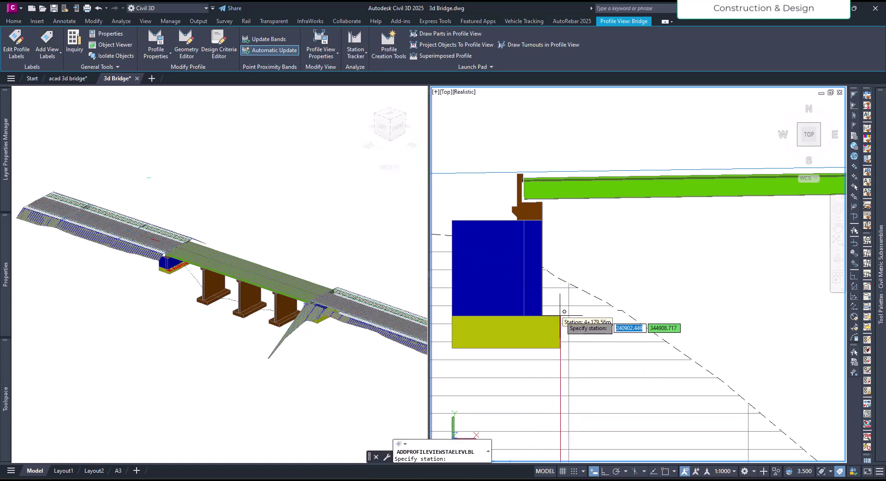
{"action": "scroll", "coordinate": [564, 311], "scroll_direction": "up", "scroll_amount": 4}
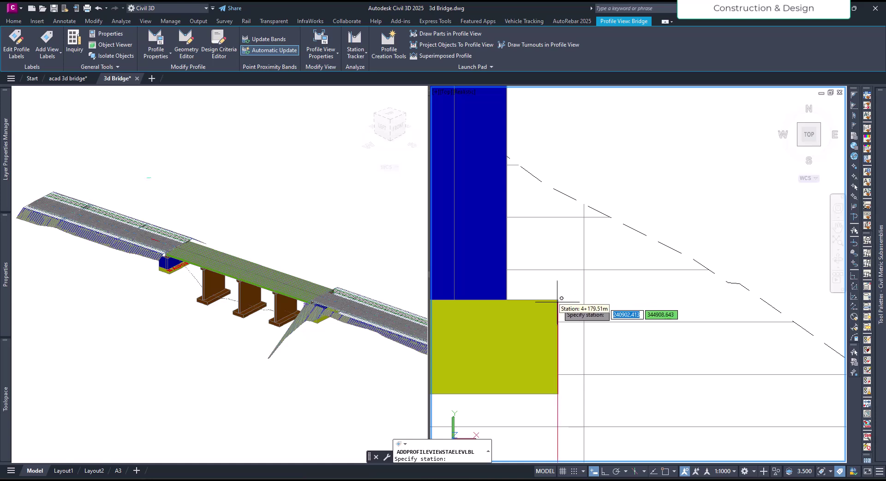
{"action": "left_click", "coordinate": [664, 470]}
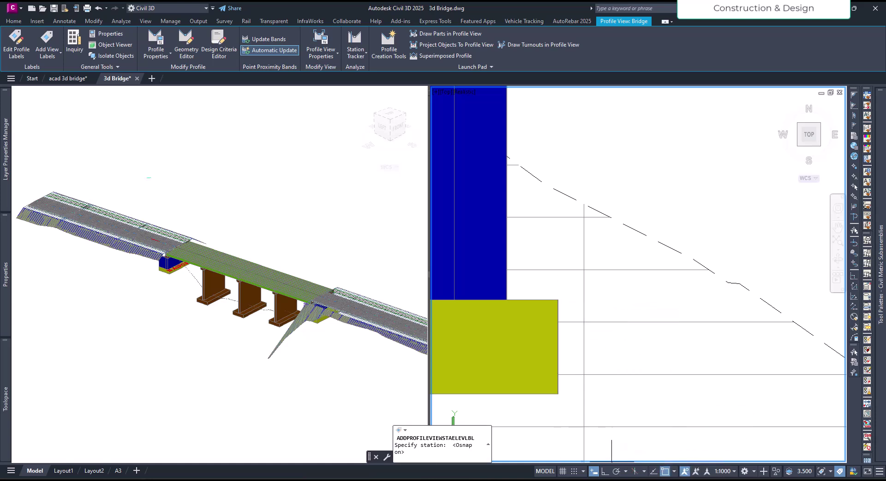
{"action": "left_click", "coordinate": [563, 288]}
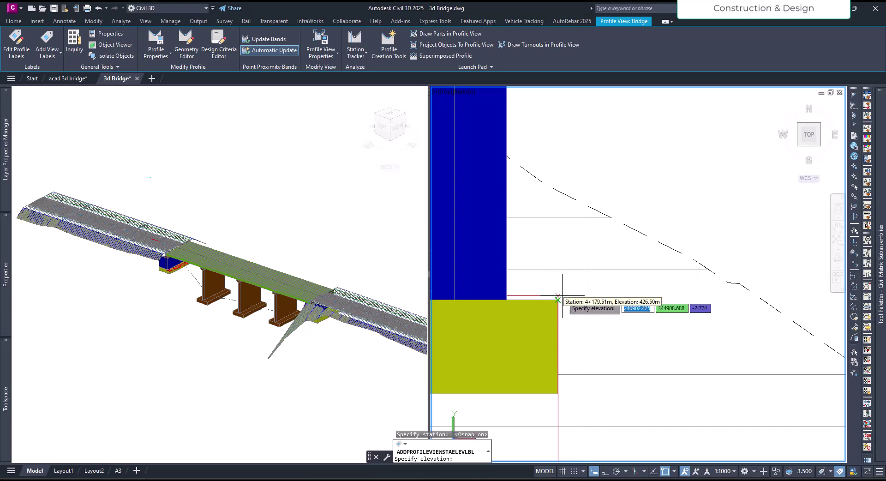
{"action": "scroll", "coordinate": [563, 292], "scroll_direction": "down", "scroll_amount": 2}
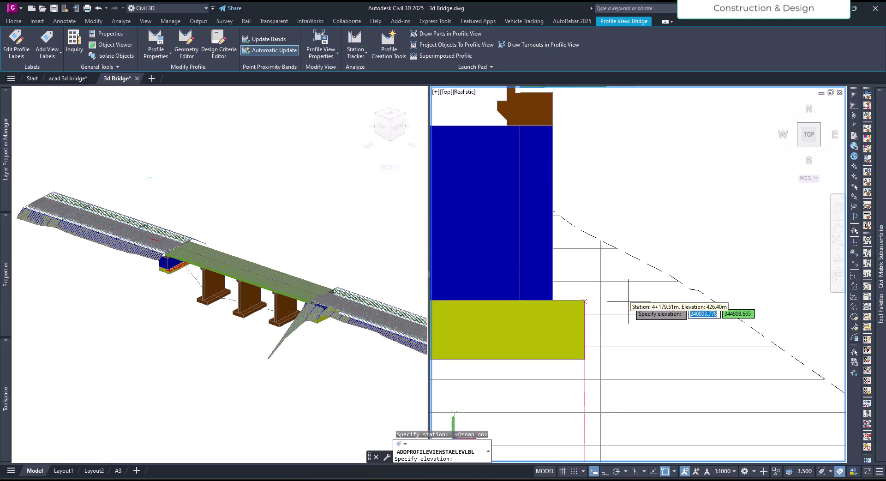
{"action": "left_click", "coordinate": [584, 300]}
{"action": "key", "text": "Escape"}
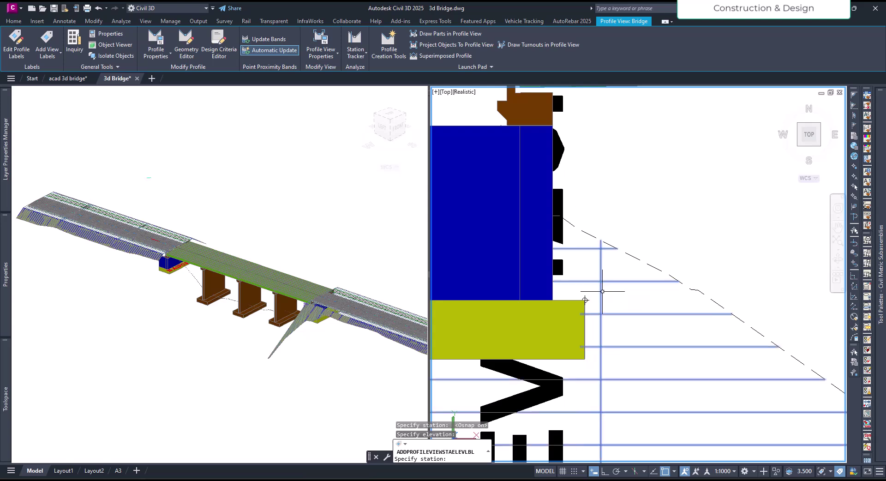
{"action": "key", "text": "Escape"}
{"action": "key", "text": "Escape"}
{"action": "key", "text": "Escape"}
{"action": "scroll", "coordinate": [602, 300], "scroll_direction": "down", "scroll_amount": 5}
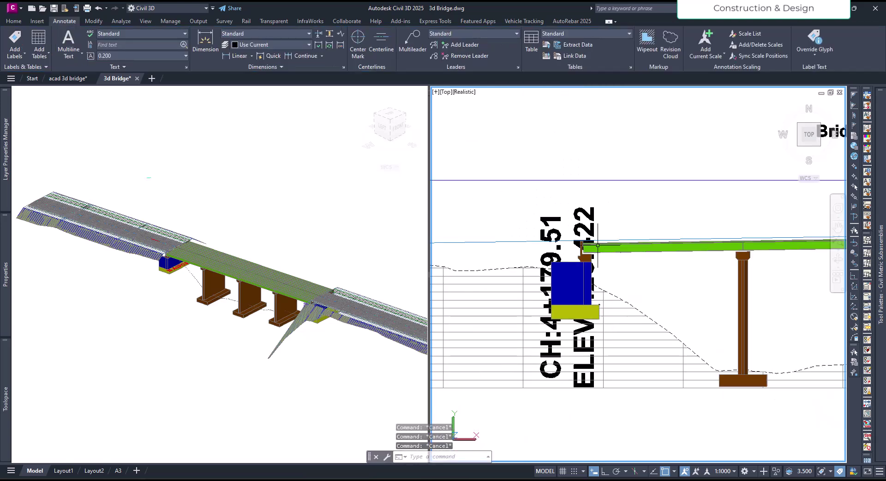
{"action": "left_click", "coordinate": [599, 303]}
{"action": "scroll", "coordinate": [599, 302], "scroll_direction": "up", "scroll_amount": 5}
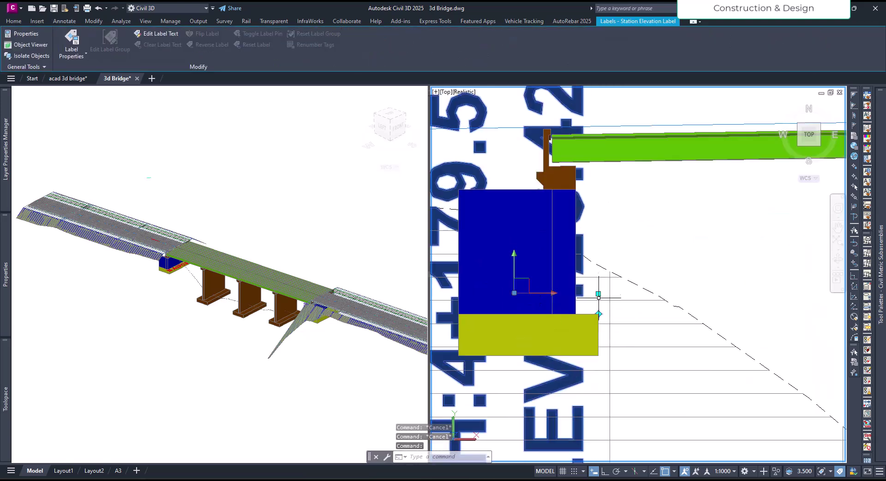
{"action": "left_click", "coordinate": [598, 293]}
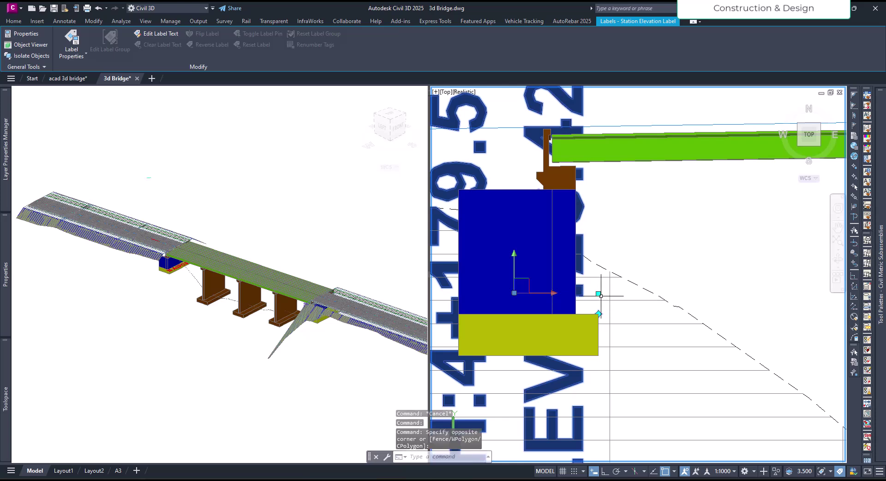
{"action": "key", "text": "Escape"}
{"action": "key", "text": "Escape"}
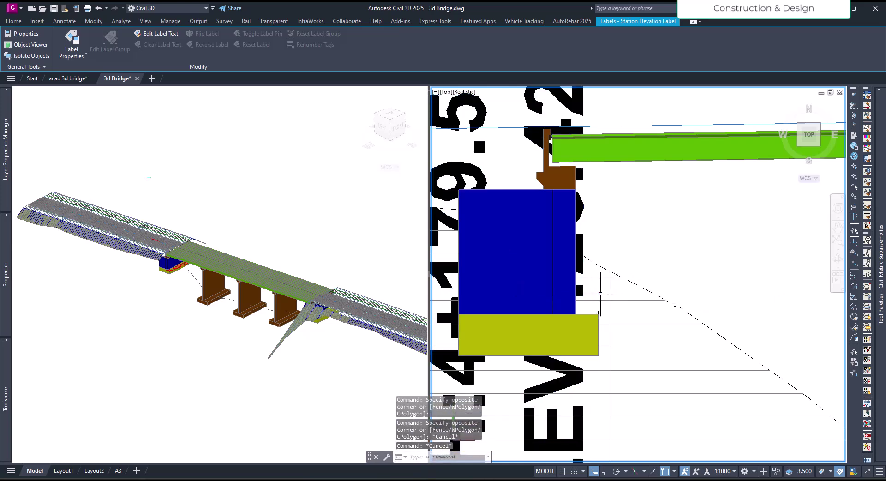
Step: Move the abutment footing's station elevation label clear of the abutment, toward the first pier, with a leader to the footing corner
{"action": "left_click", "coordinate": [599, 313]}
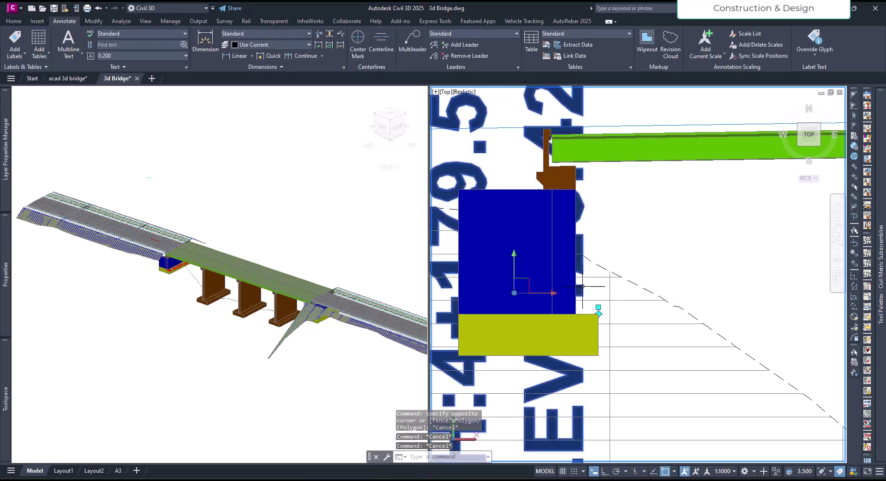
{"action": "left_click", "coordinate": [598, 306]}
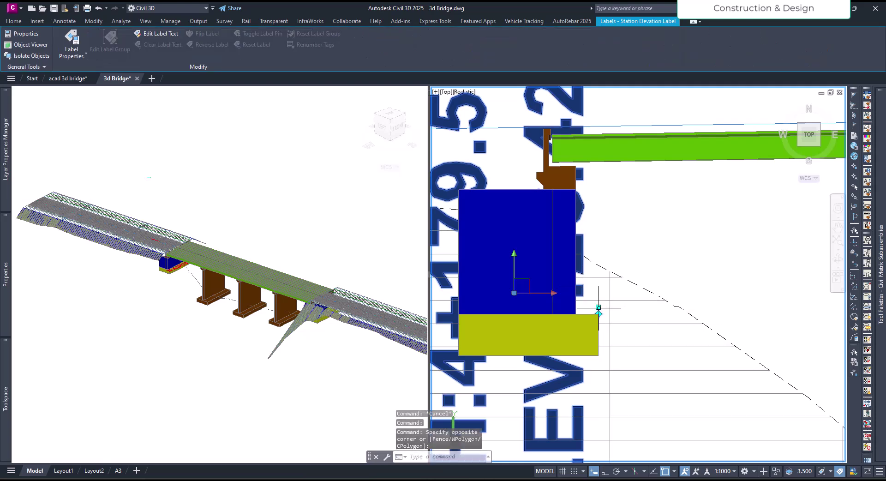
{"action": "left_click", "coordinate": [599, 306]}
{"action": "left_click", "coordinate": [634, 284]}
{"action": "scroll", "coordinate": [599, 313], "scroll_direction": "up", "scroll_amount": 5}
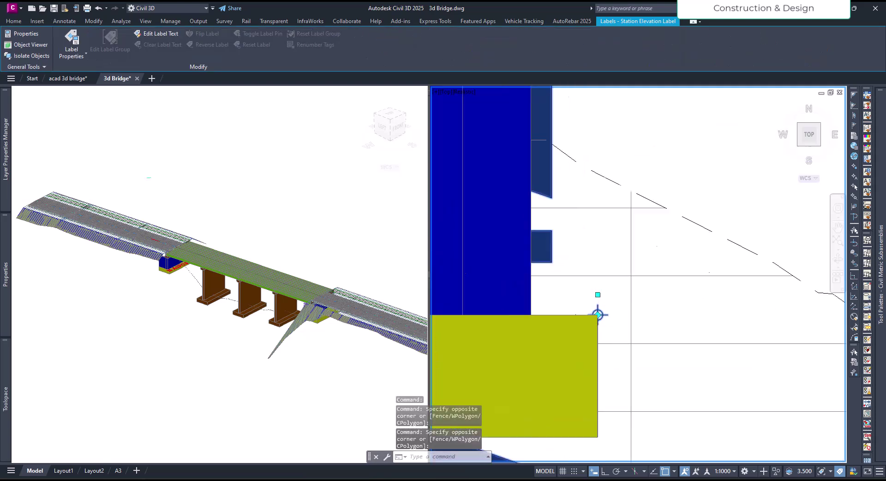
{"action": "left_click", "coordinate": [597, 314]}
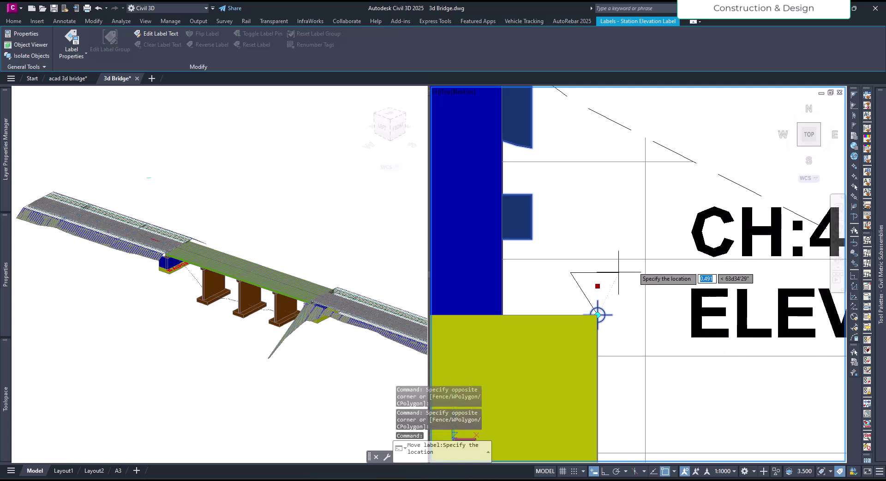
{"action": "scroll", "coordinate": [607, 292], "scroll_direction": "down", "scroll_amount": 3}
{"action": "left_click", "coordinate": [652, 263]}
{"action": "key", "text": "Escape"}
{"action": "key", "text": "Escape"}
{"action": "middle_click_drag", "start_coordinate": [592, 264], "coordinate": [578, 274]}
{"action": "scroll", "coordinate": [602, 302], "scroll_direction": "down", "scroll_amount": 4}
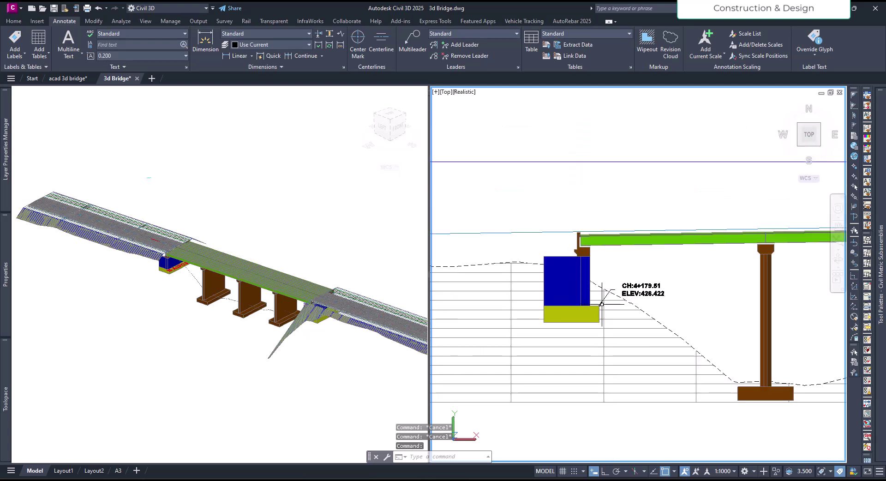
Step: Add a station elevation label to the Bridge profile view at the first pier's pile cap, on the upper corner facing the second pier
{"action": "middle_click_drag", "start_coordinate": [625, 311], "coordinate": [524, 280]}
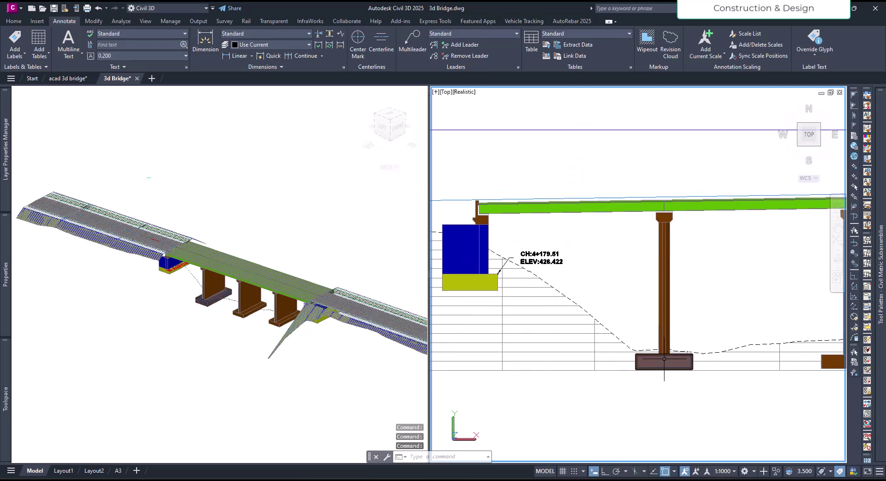
{"action": "scroll", "coordinate": [663, 358], "scroll_direction": "up", "scroll_amount": 3}
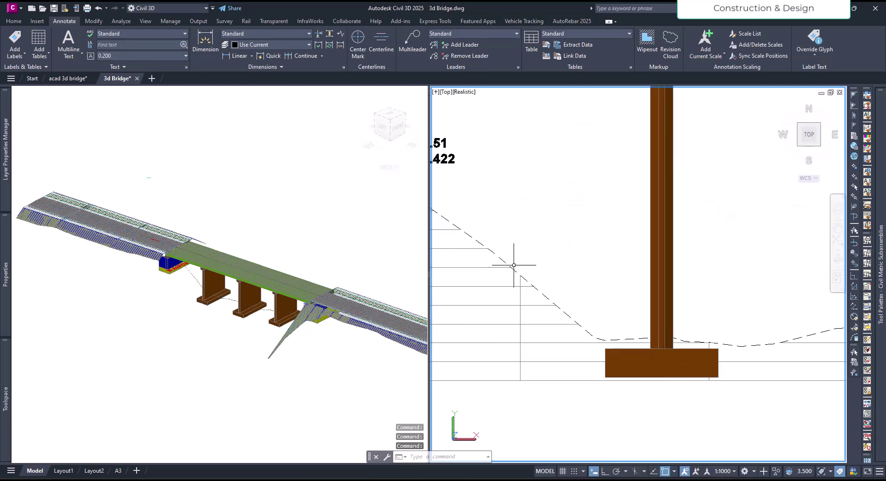
{"action": "left_click", "coordinate": [499, 268]}
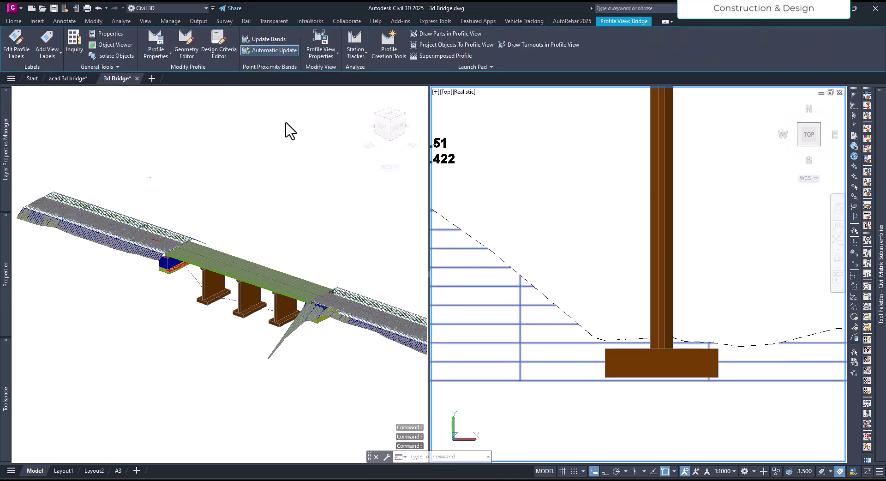
{"action": "left_click", "coordinate": [59, 51]}
{"action": "left_click", "coordinate": [60, 85]}
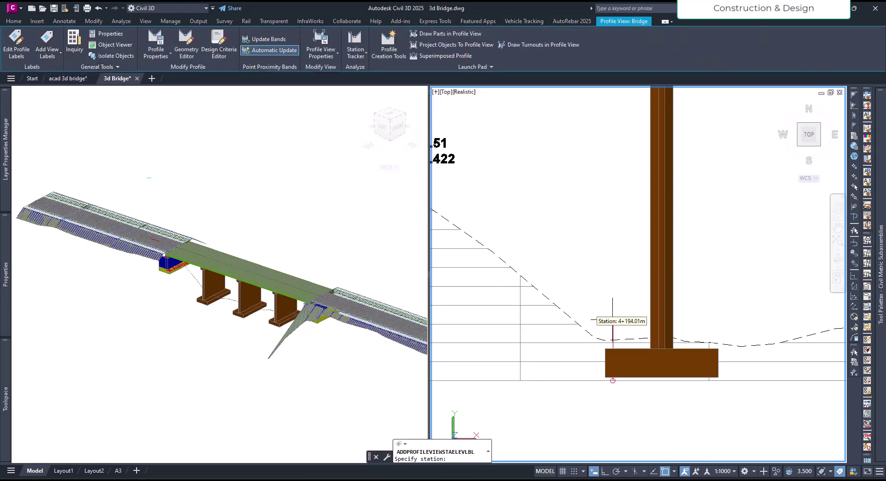
{"action": "scroll", "coordinate": [723, 353], "scroll_direction": "up", "scroll_amount": 4}
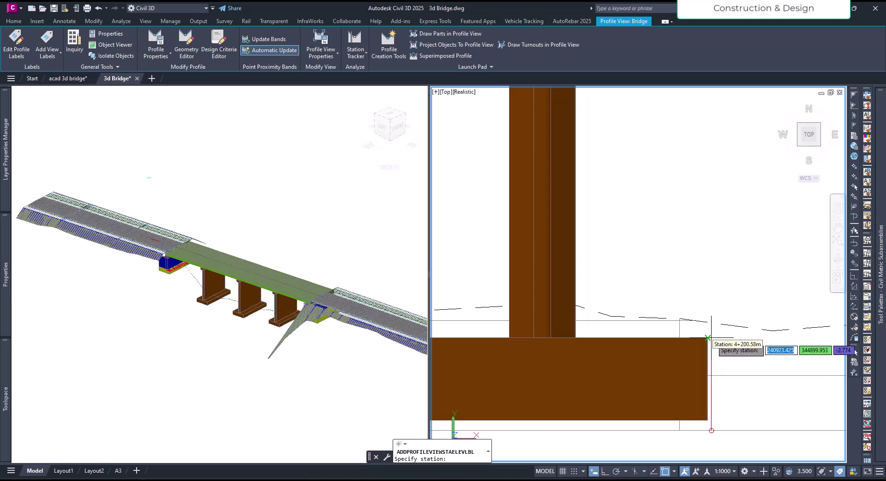
{"action": "left_click", "coordinate": [707, 337]}
{"action": "left_click", "coordinate": [707, 337]}
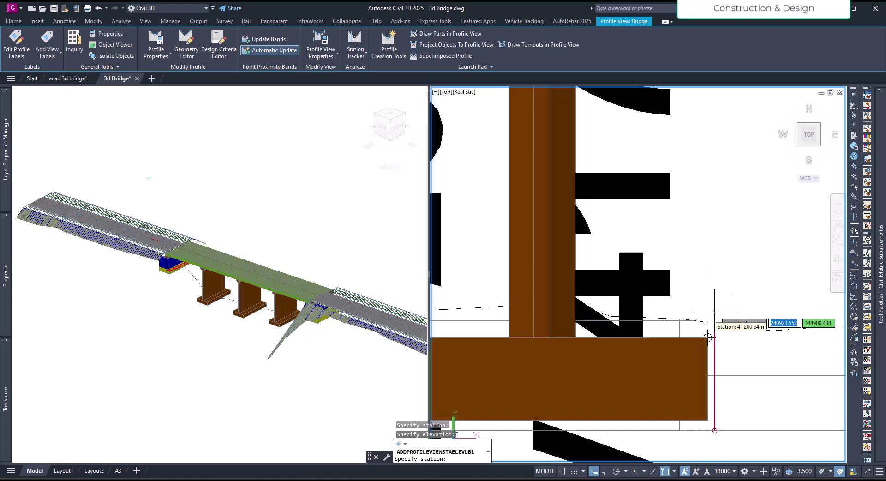
{"action": "key", "text": "Escape"}
{"action": "key", "text": "Escape"}
{"action": "key", "text": "Escape"}
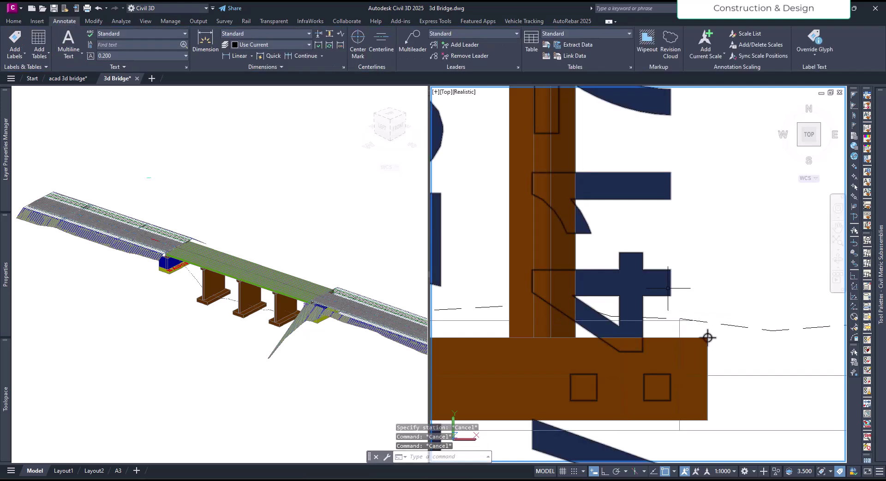
Step: Move the pile cap's station elevation label clear of the first pier, toward the second pier, with a leader to the cap corner
{"action": "left_click", "coordinate": [708, 337]}
{"action": "left_click", "coordinate": [707, 330]}
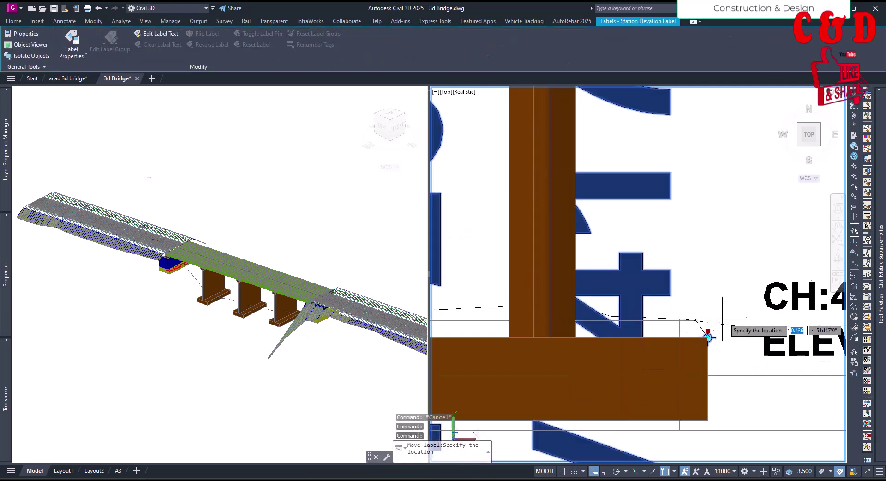
{"action": "scroll", "coordinate": [754, 282], "scroll_direction": "down", "scroll_amount": 5}
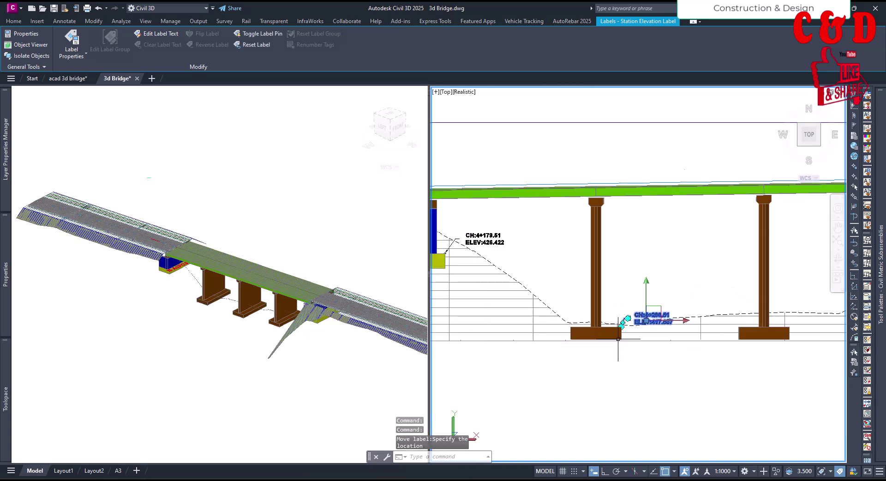
{"action": "key", "text": "Escape"}
Step: Examine the first pier's pile cap label up close and the labelled Bridge profile view from abutment to abutment
{"action": "scroll", "coordinate": [614, 331], "scroll_direction": "up", "scroll_amount": 3}
{"action": "middle_click_drag", "start_coordinate": [635, 279], "coordinate": [657, 289]}
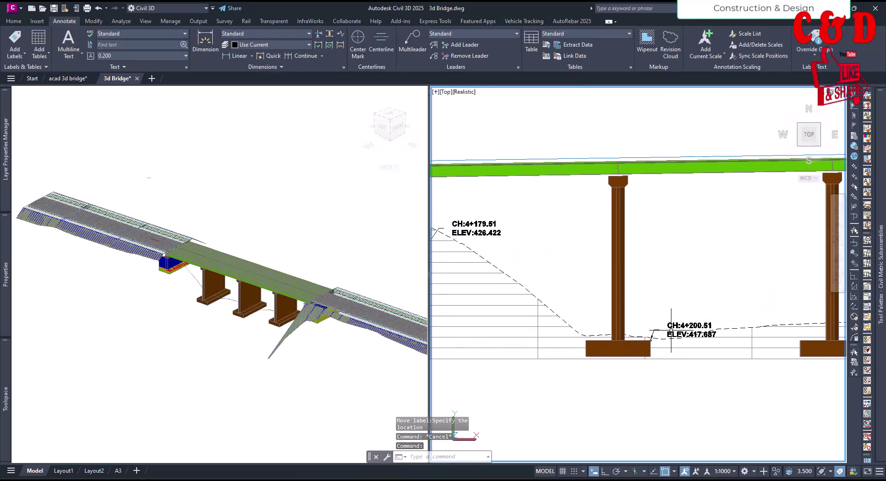
{"action": "scroll", "coordinate": [671, 348], "scroll_direction": "down", "scroll_amount": 3}
{"action": "scroll", "coordinate": [664, 323], "scroll_direction": "up", "scroll_amount": 1}
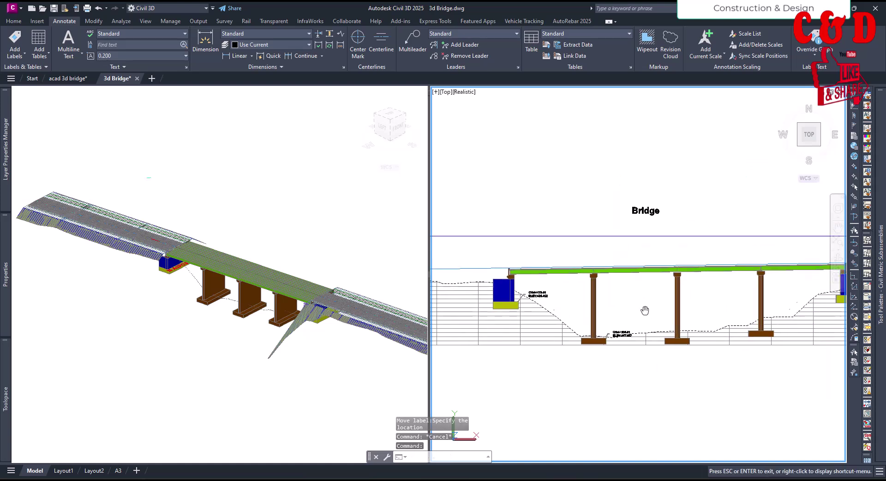
{"action": "mouse_move", "coordinate": [618, 302]}
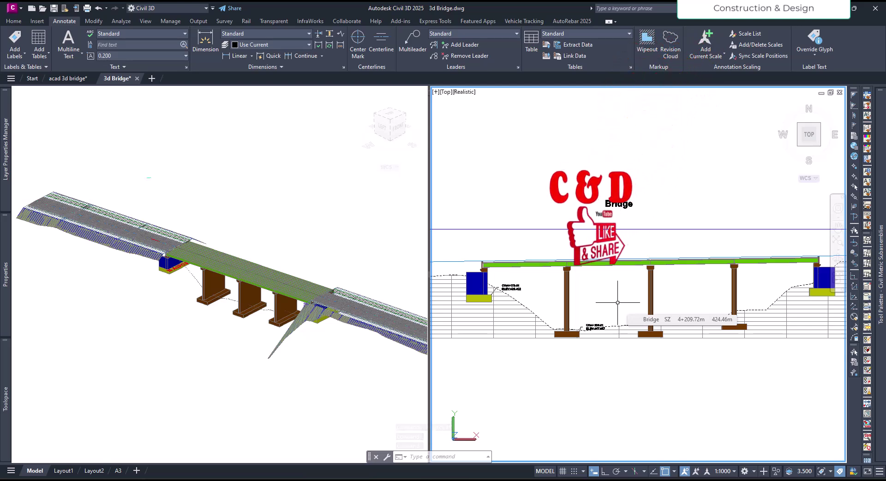
{"action": "middle_click_drag", "start_coordinate": [608, 302], "coordinate": [603, 303]}
{"action": "scroll", "coordinate": [603, 303], "scroll_direction": "down", "scroll_amount": 2}
{"action": "key", "text": "Escape"}
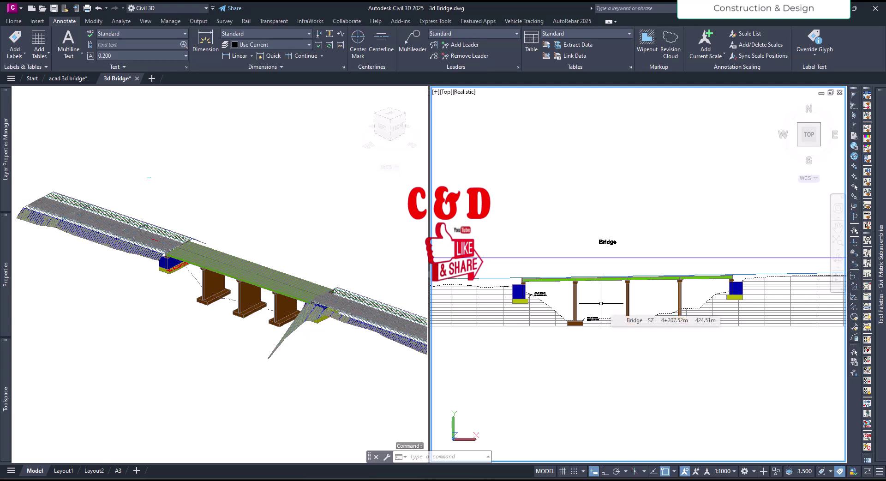